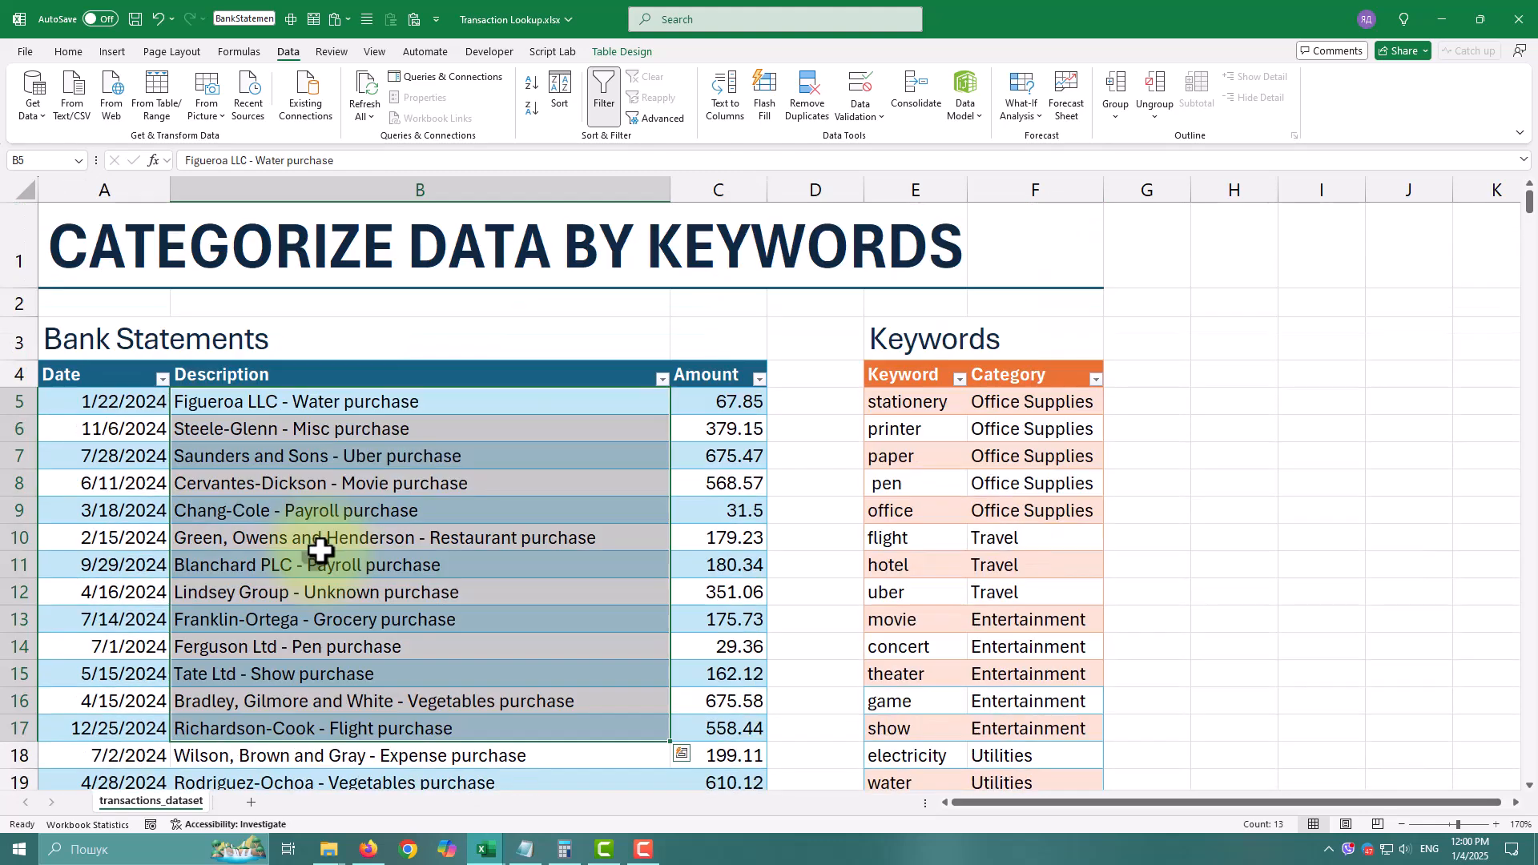
{"action": "left_click", "coordinate": [484, 449]}
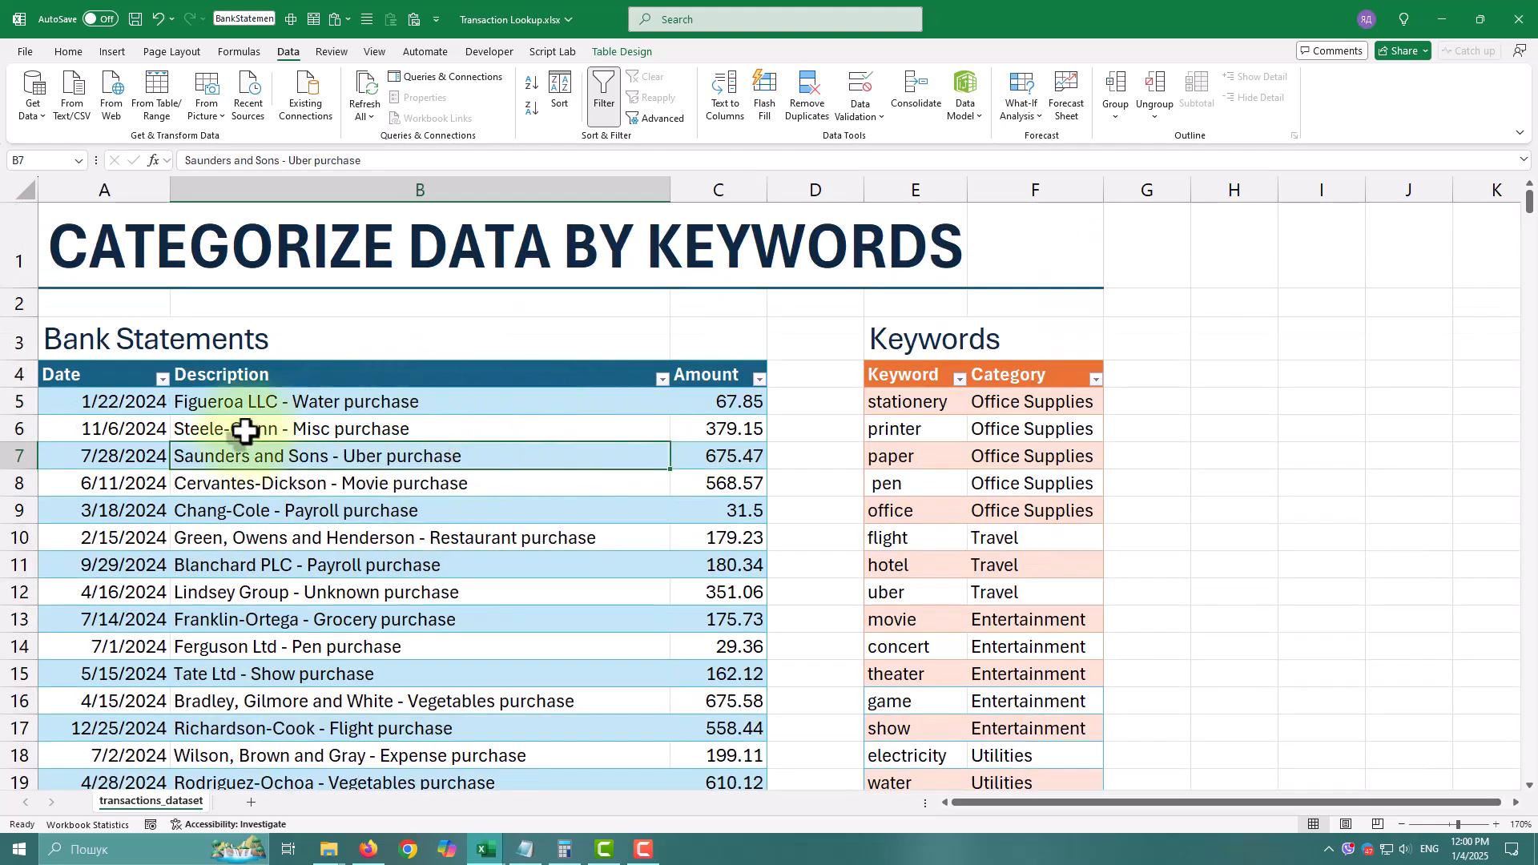
{"action": "left_click", "coordinate": [275, 402]}
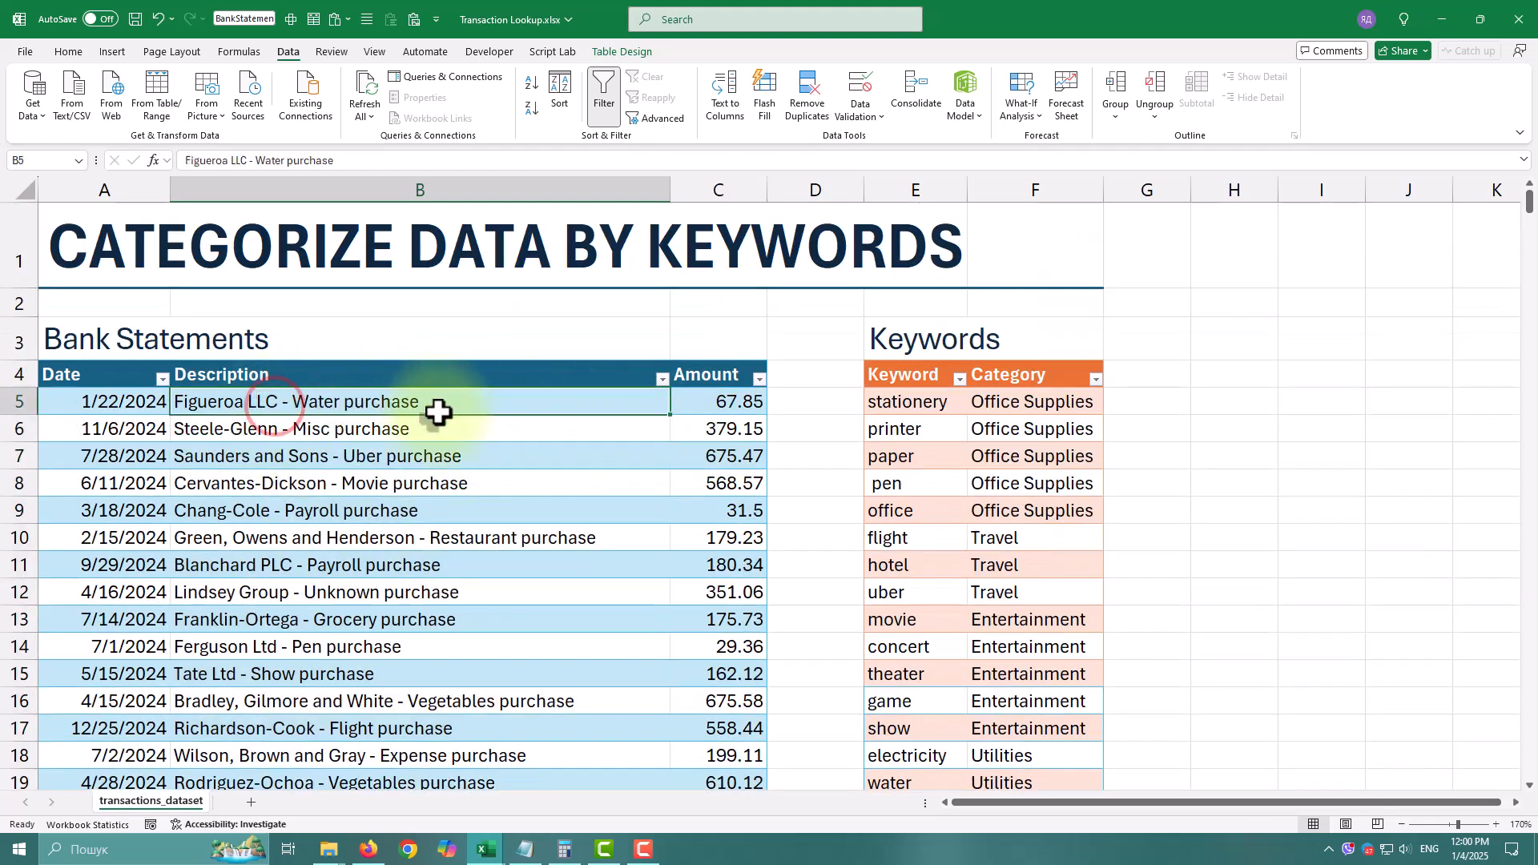
{"action": "left_click", "coordinate": [908, 785]}
{"action": "left_click", "coordinate": [1001, 776]}
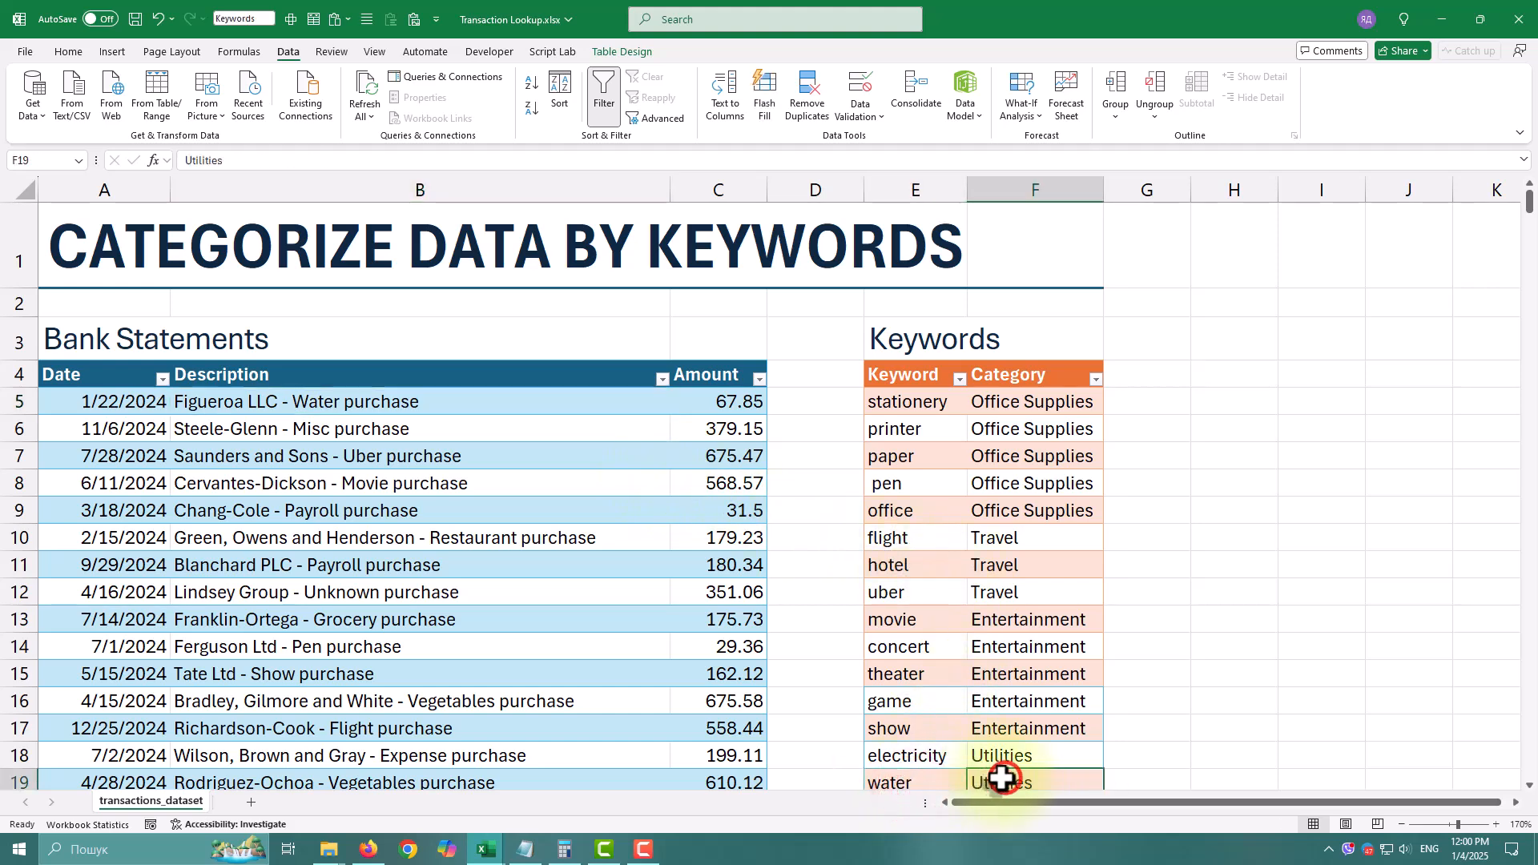
Load the Bank Statements table into the Power Query Editor as a table/range query.
{"action": "left_click", "coordinate": [475, 465]}
{"action": "left_click", "coordinate": [149, 93]}
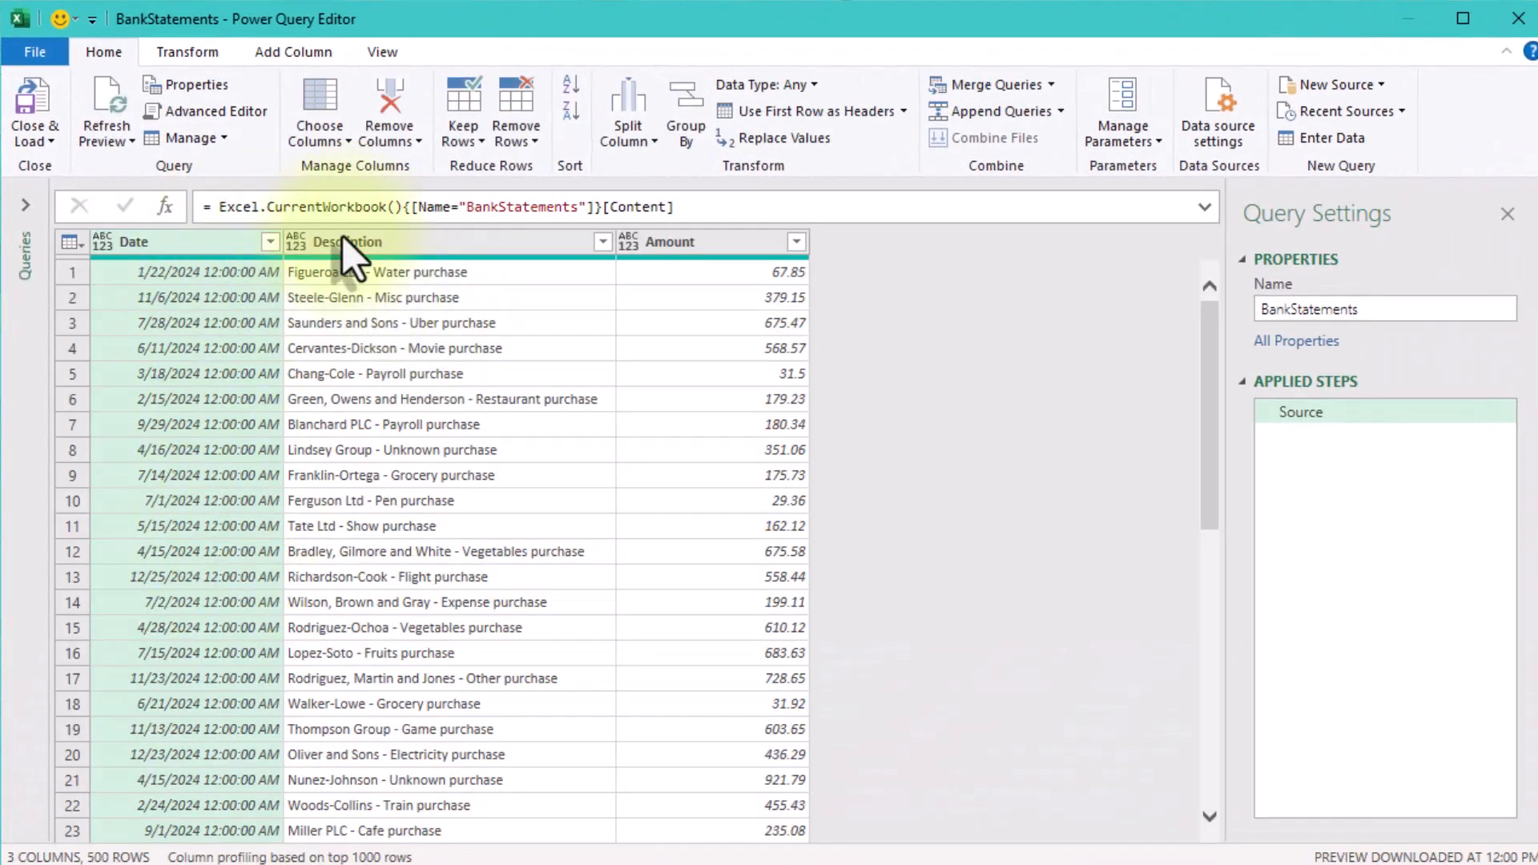
Copy the Source step's whole expression and put it into a new custom step in place of its reference to Source.
{"action": "left_click_drag", "start_coordinate": [704, 207], "coordinate": [217, 210]}
{"action": "right_click", "coordinate": [220, 207]}
{"action": "left_click", "coordinate": [273, 247]}
{"action": "left_click", "coordinate": [1283, 460]}
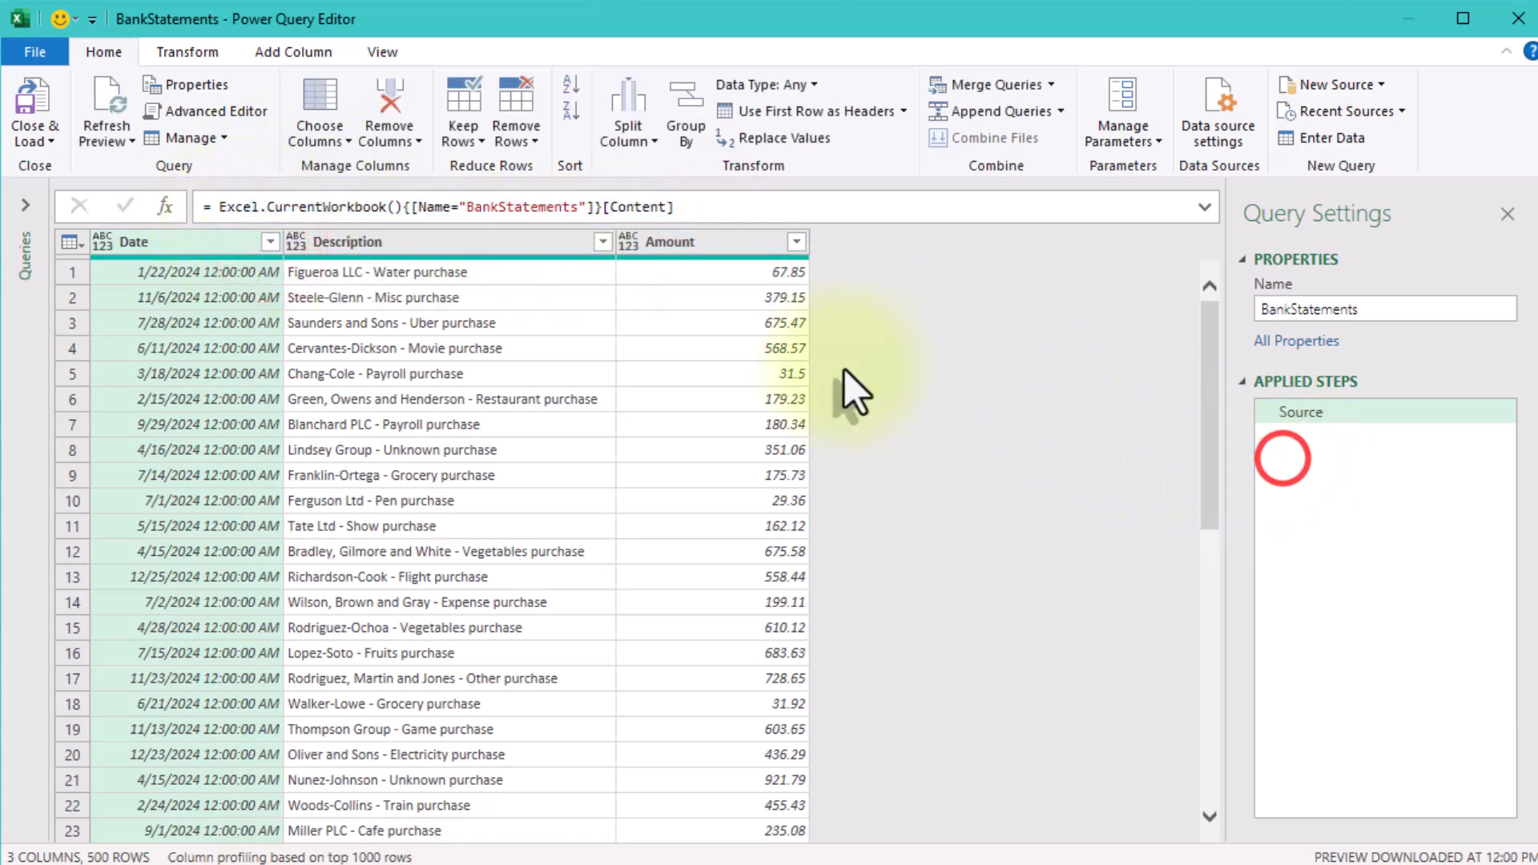
{"action": "left_click", "coordinate": [165, 207]}
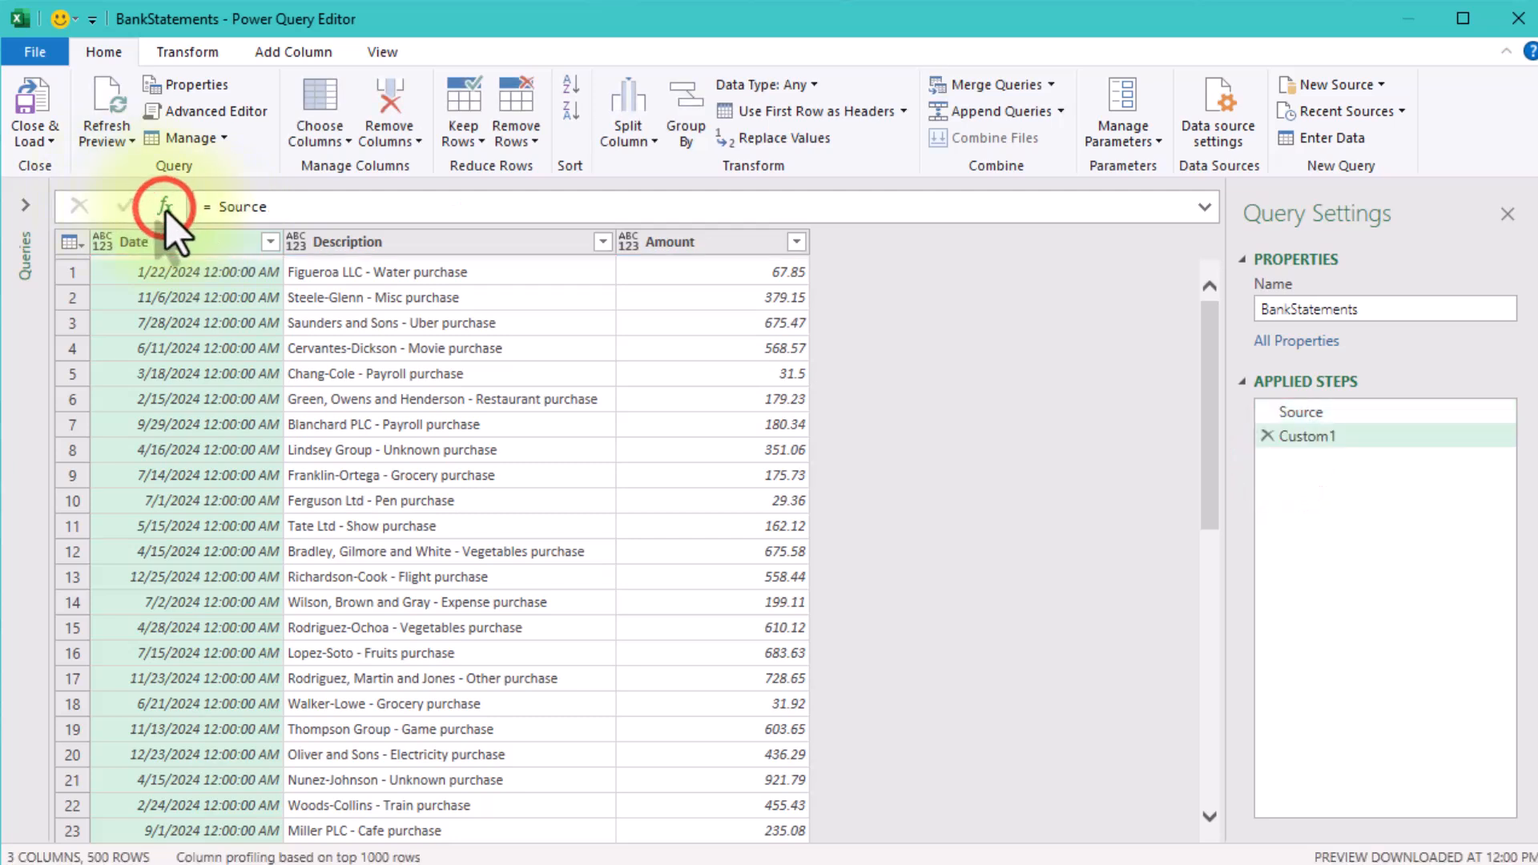
{"action": "double_click", "coordinate": [215, 207]}
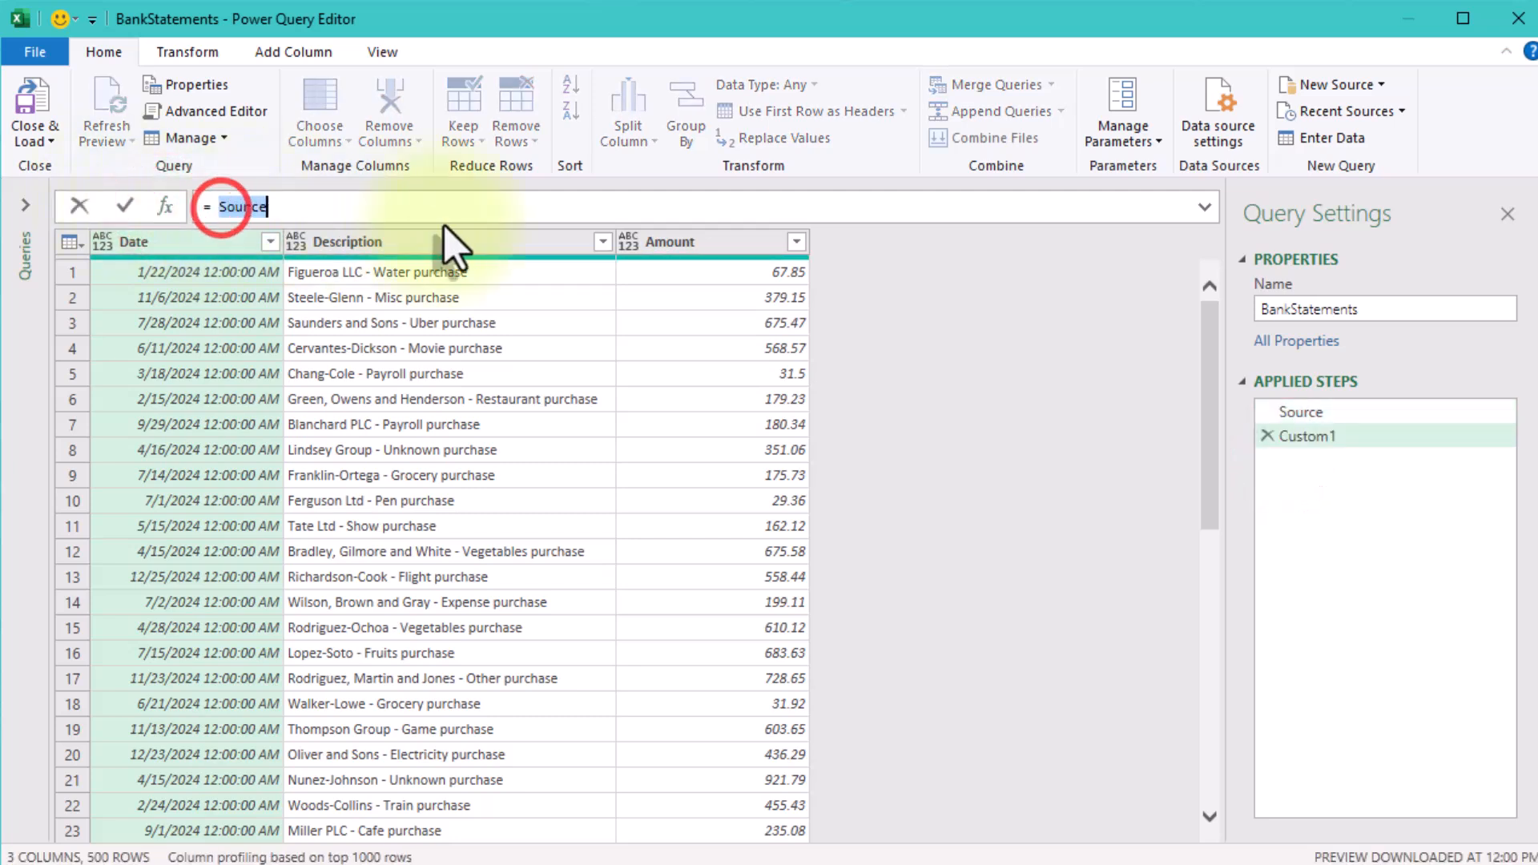
{"action": "key", "text": "ctrl+v"}
Change the table name in the custom step's formula to "Keywords" and apply it.
{"action": "left_click", "coordinate": [507, 206]}
{"action": "double_click", "coordinate": [507, 206]}
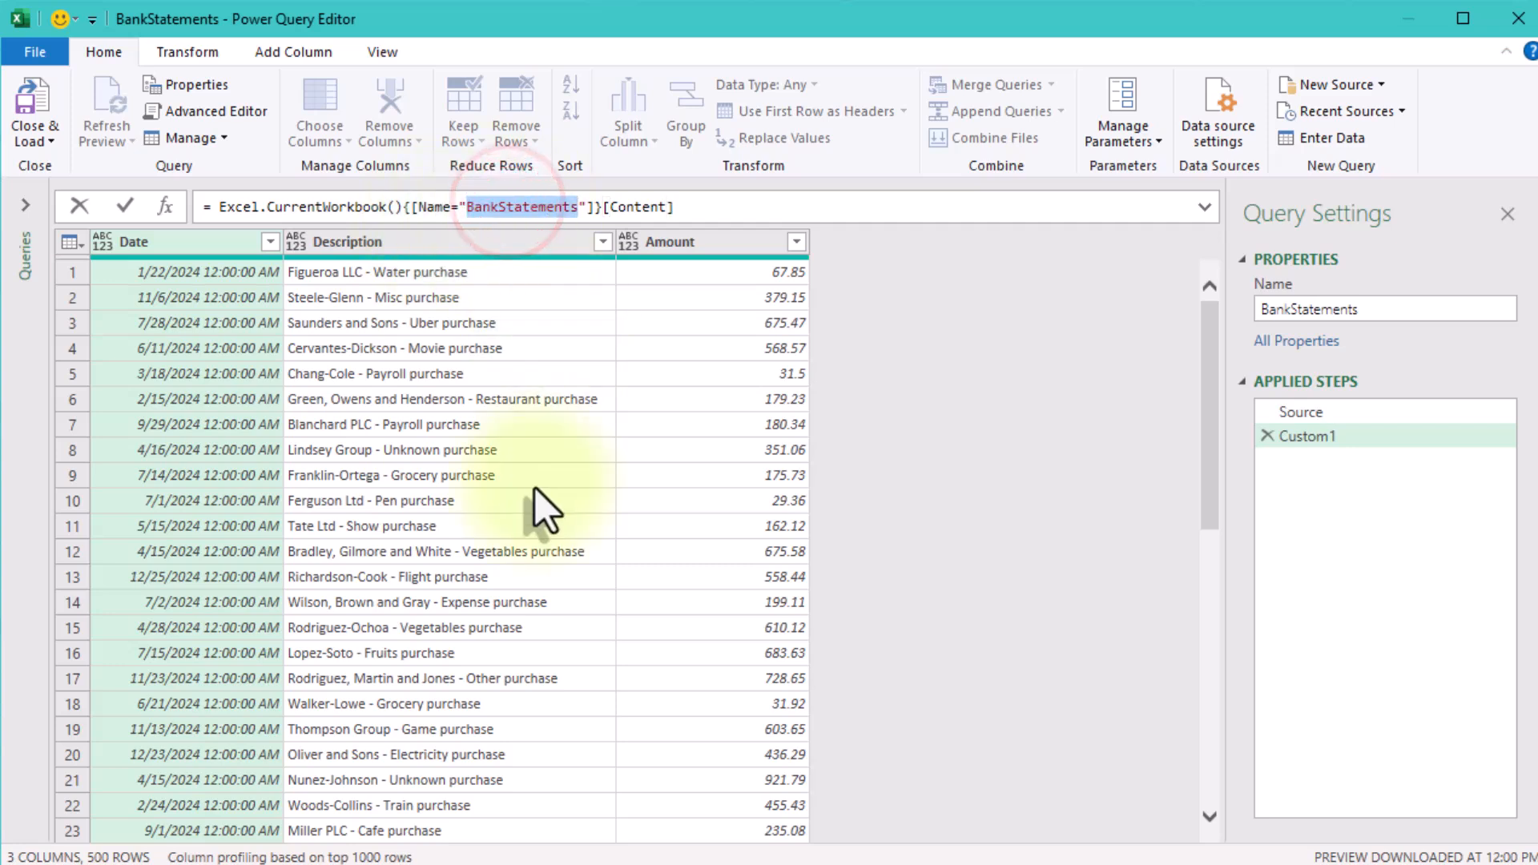
{"action": "type", "text": "Keyw"}
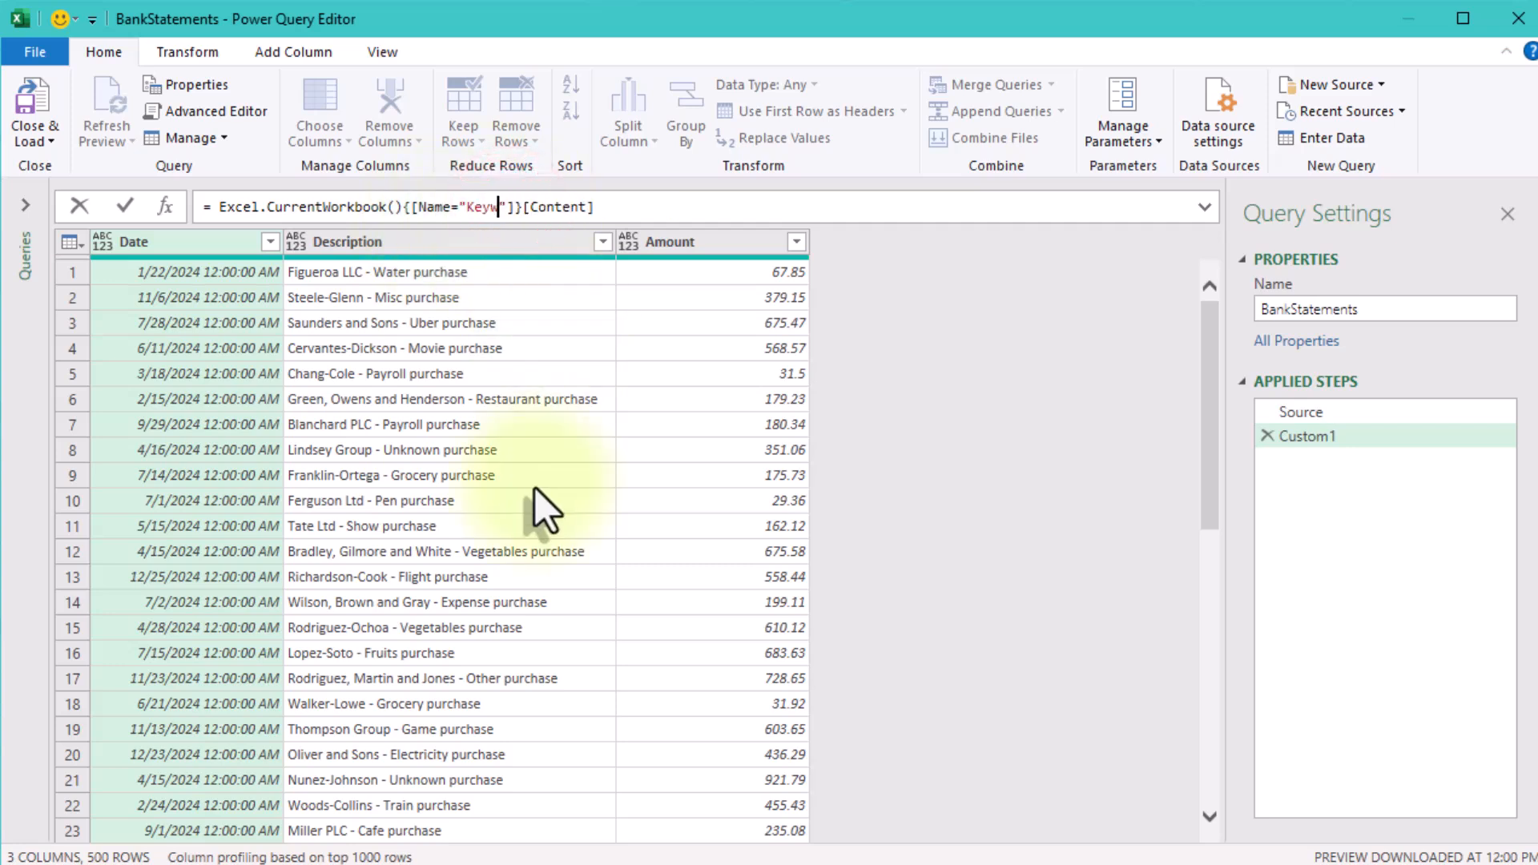
{"action": "type", "text": "ords"}
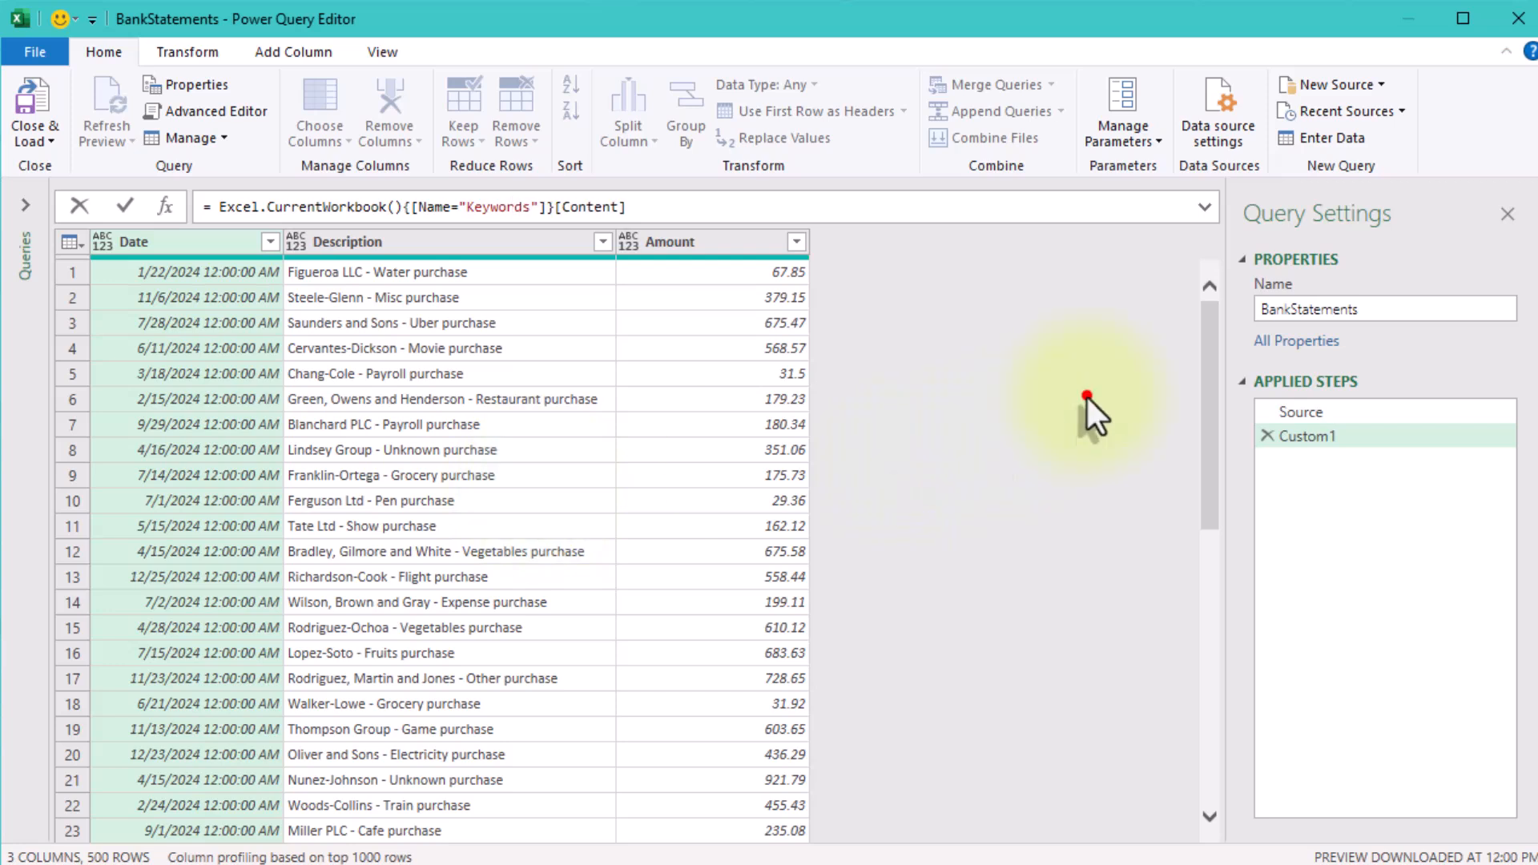
{"action": "left_click", "coordinate": [1086, 397]}
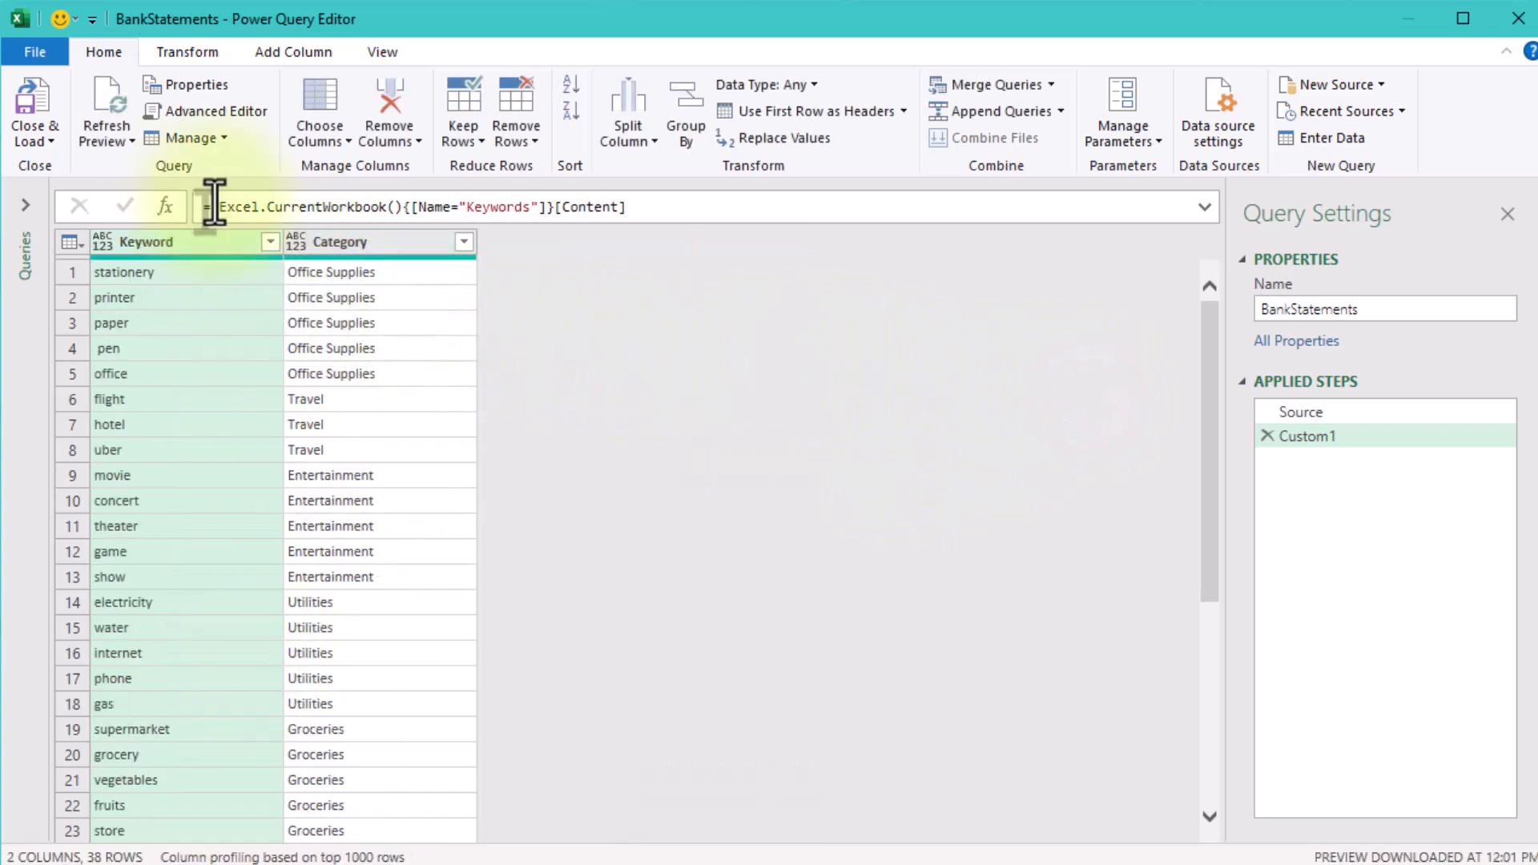
Wrap the Excel.CurrentWorkbook expression that loads the Keywords table in a Table.Buffer function and apply it.
{"action": "left_click", "coordinate": [214, 205]}
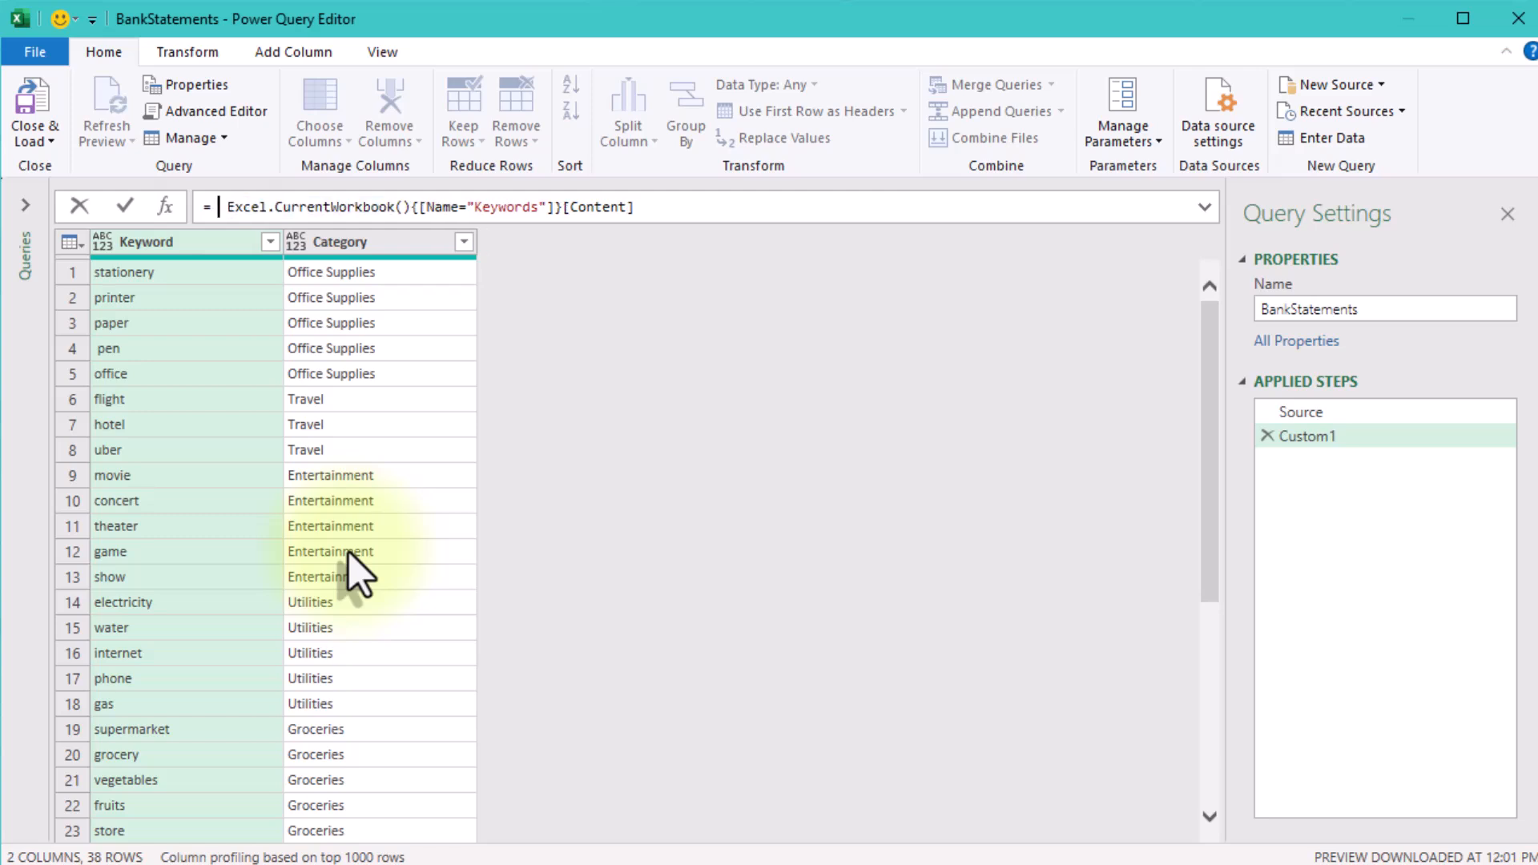
{"action": "type", "text": "buff"}
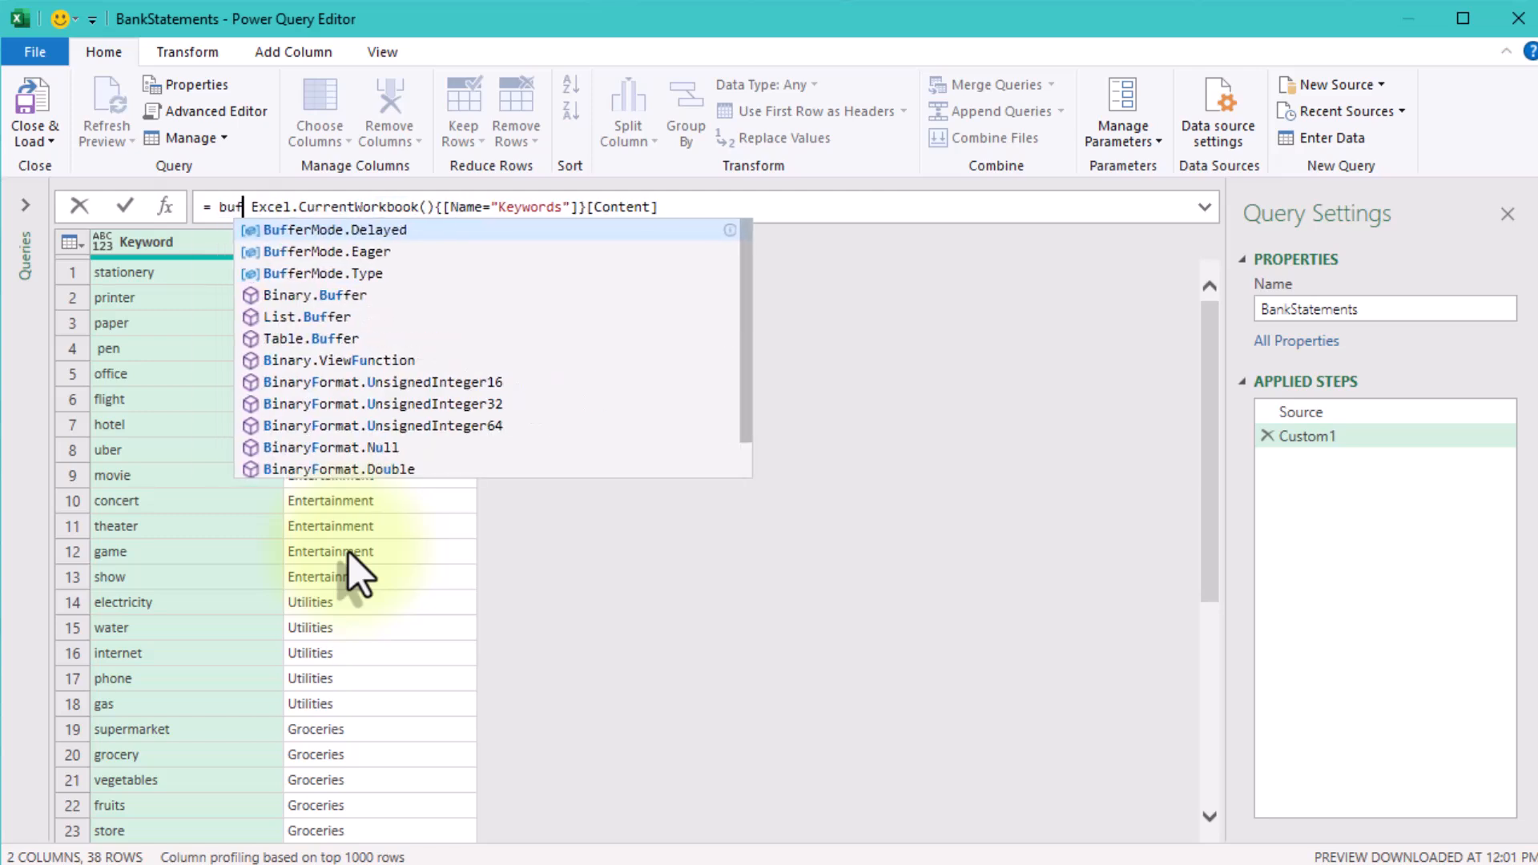
{"action": "left_click", "coordinate": [321, 336]}
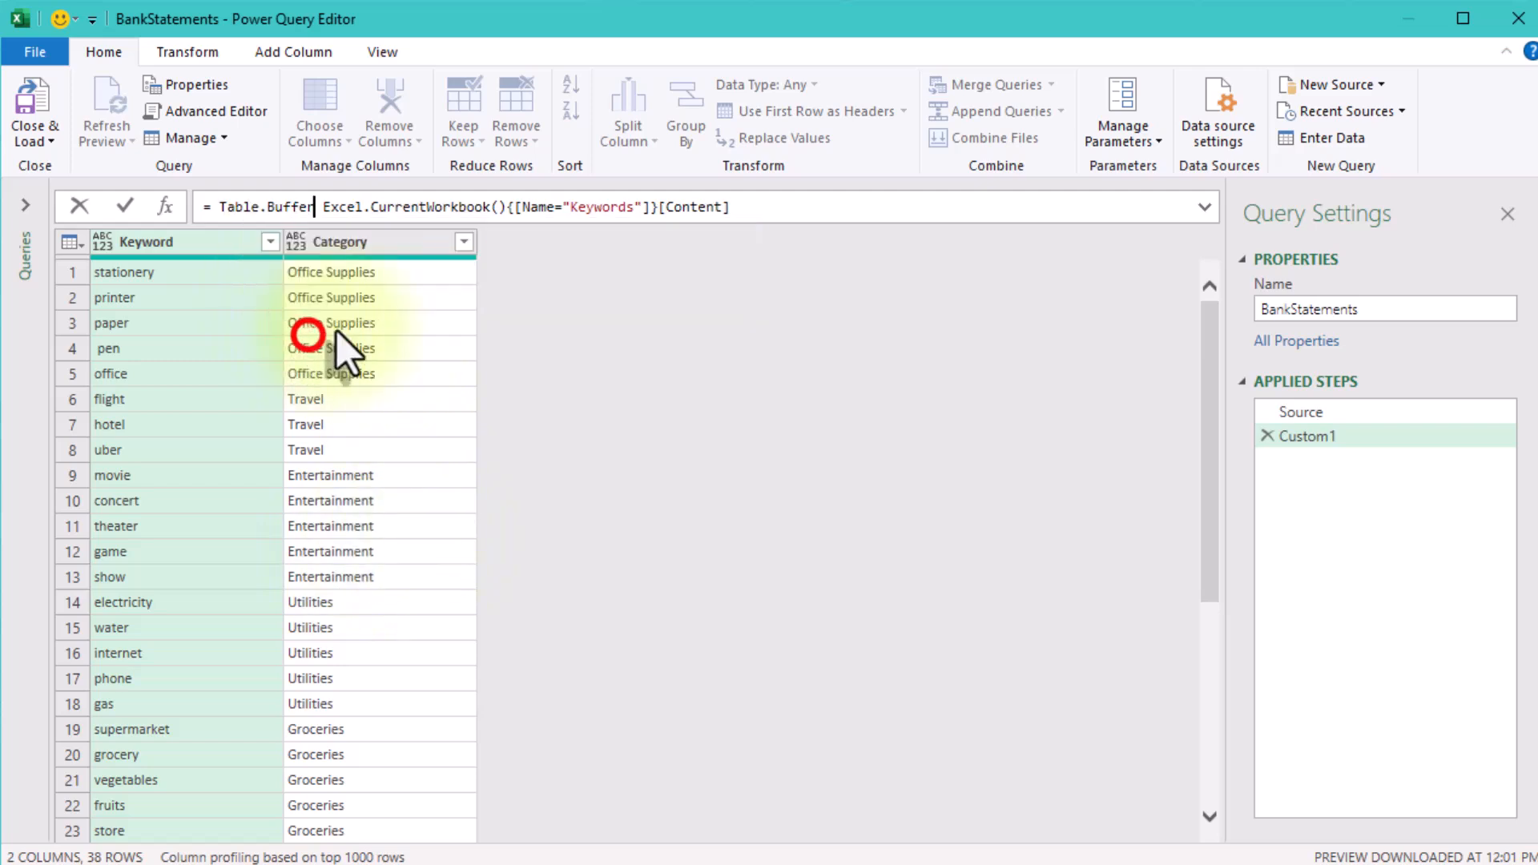
{"action": "type", "text": "("}
{"action": "key", "text": "Delete"}
{"action": "key", "text": "Delete"}
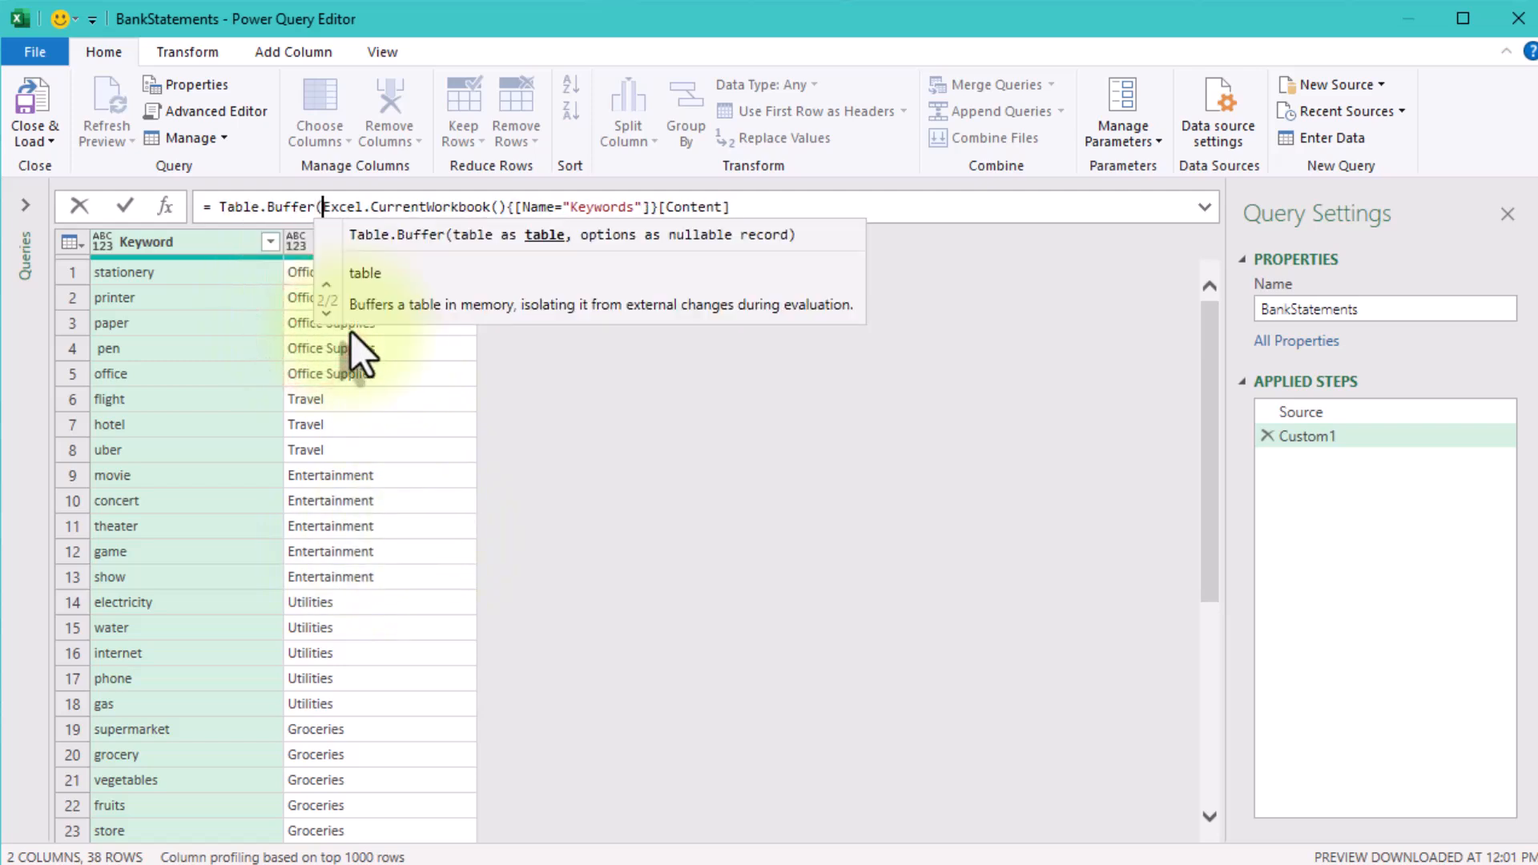
{"action": "key", "text": "End"}
{"action": "type", "text": ")"}
{"action": "left_click", "coordinate": [677, 383]}
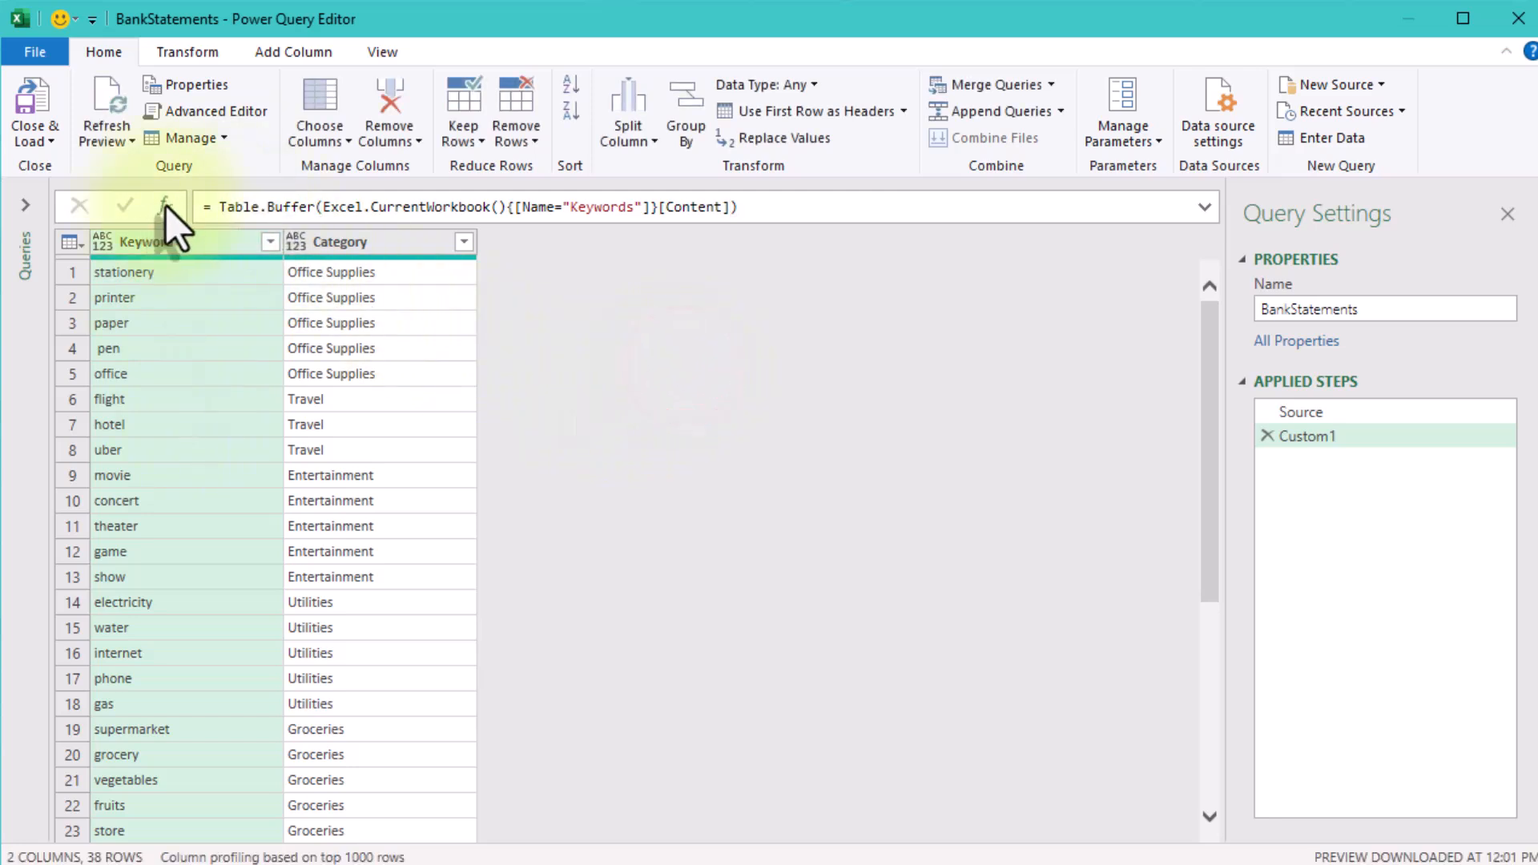
Rename the applied step Custom1 to Keywords.
{"action": "right_click", "coordinate": [1348, 444]}
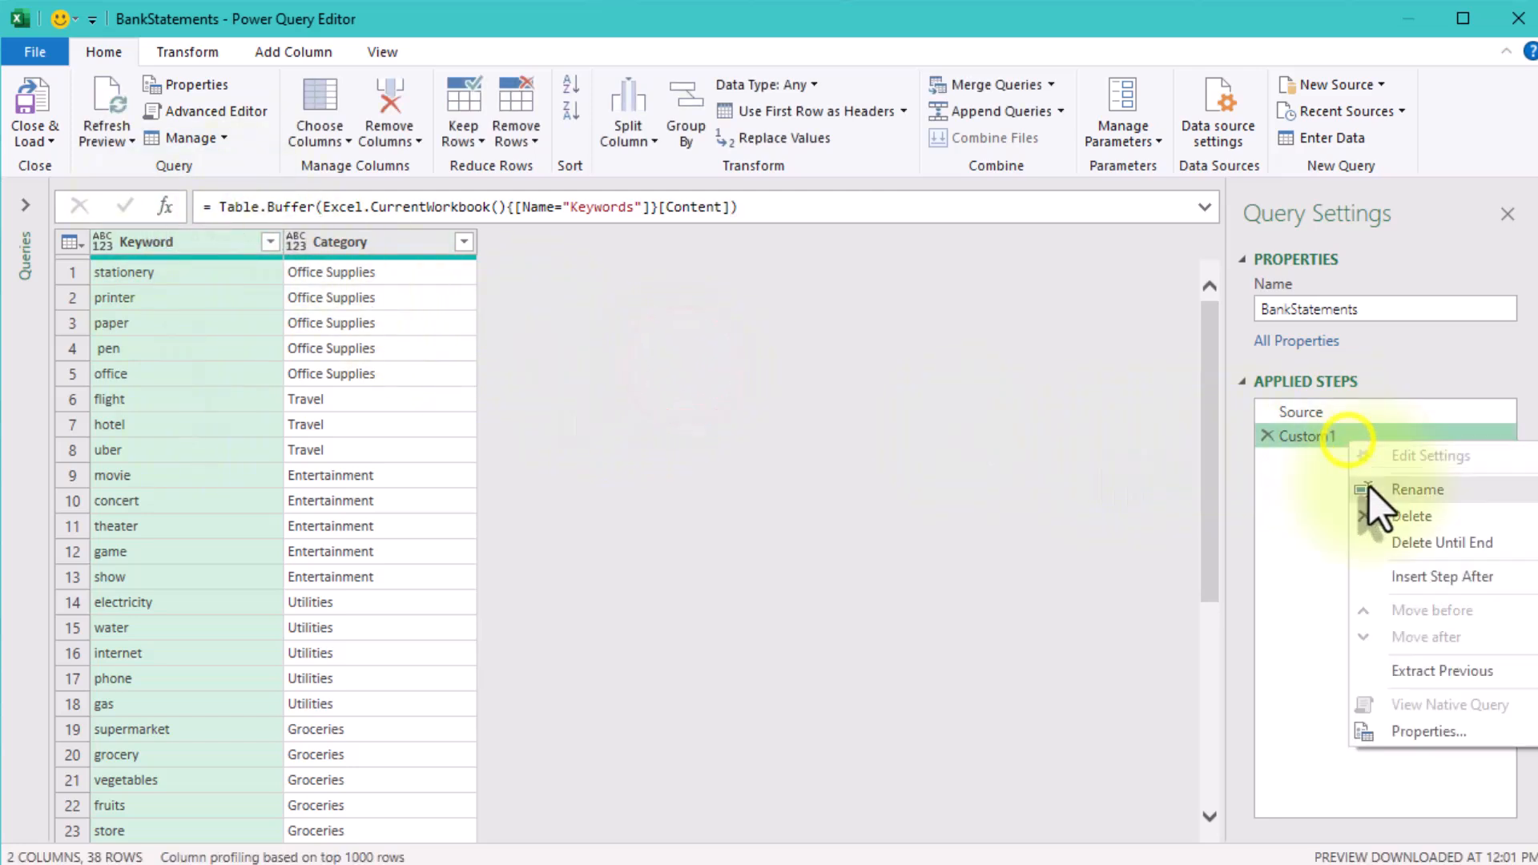
{"action": "left_click", "coordinate": [1424, 485]}
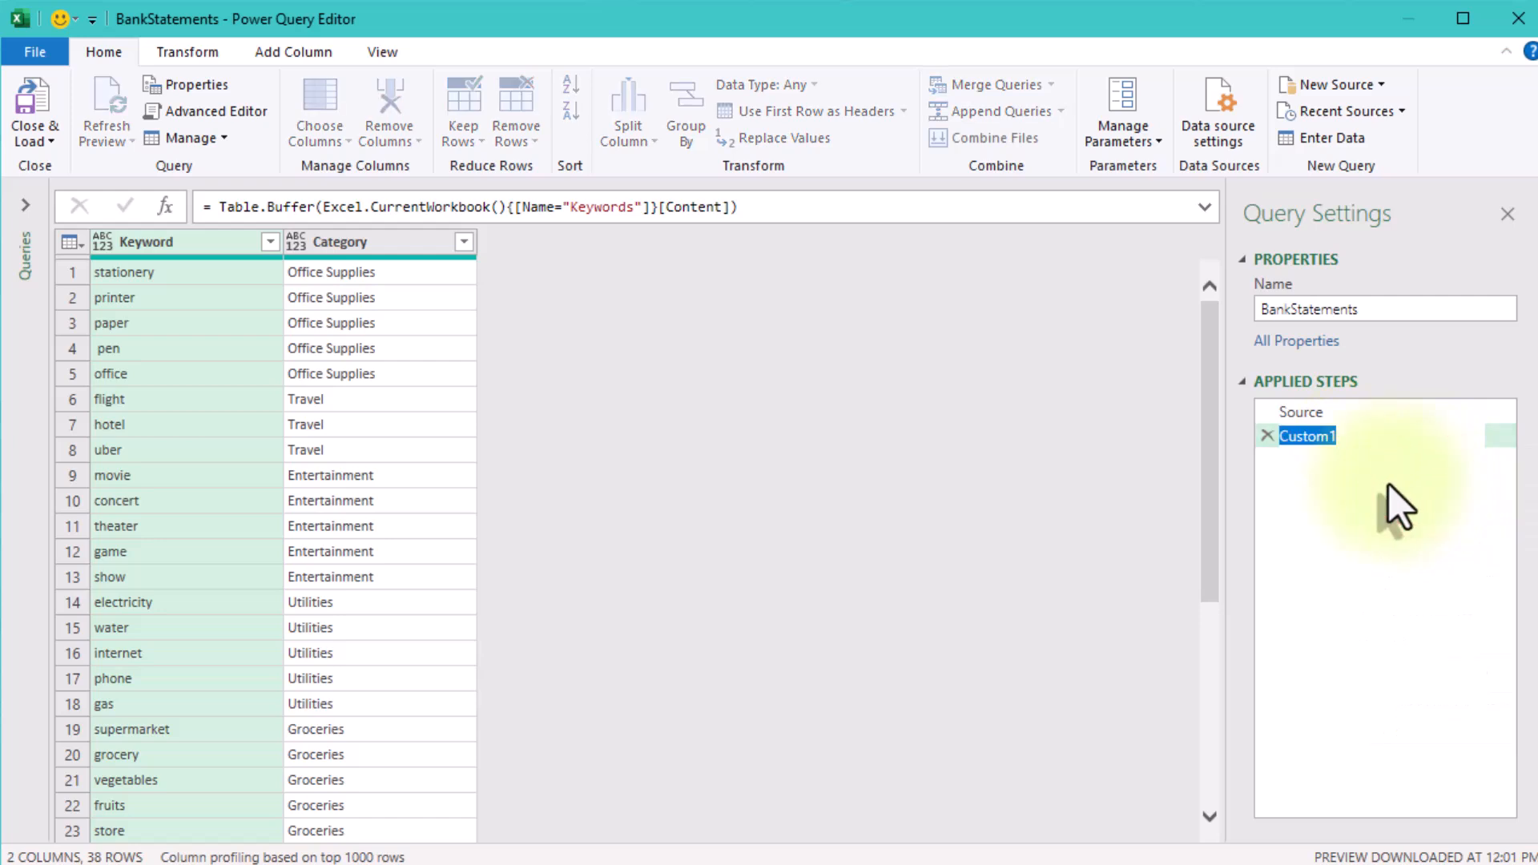
{"action": "type", "text": "Keywords"}
{"action": "left_click", "coordinate": [1387, 484]}
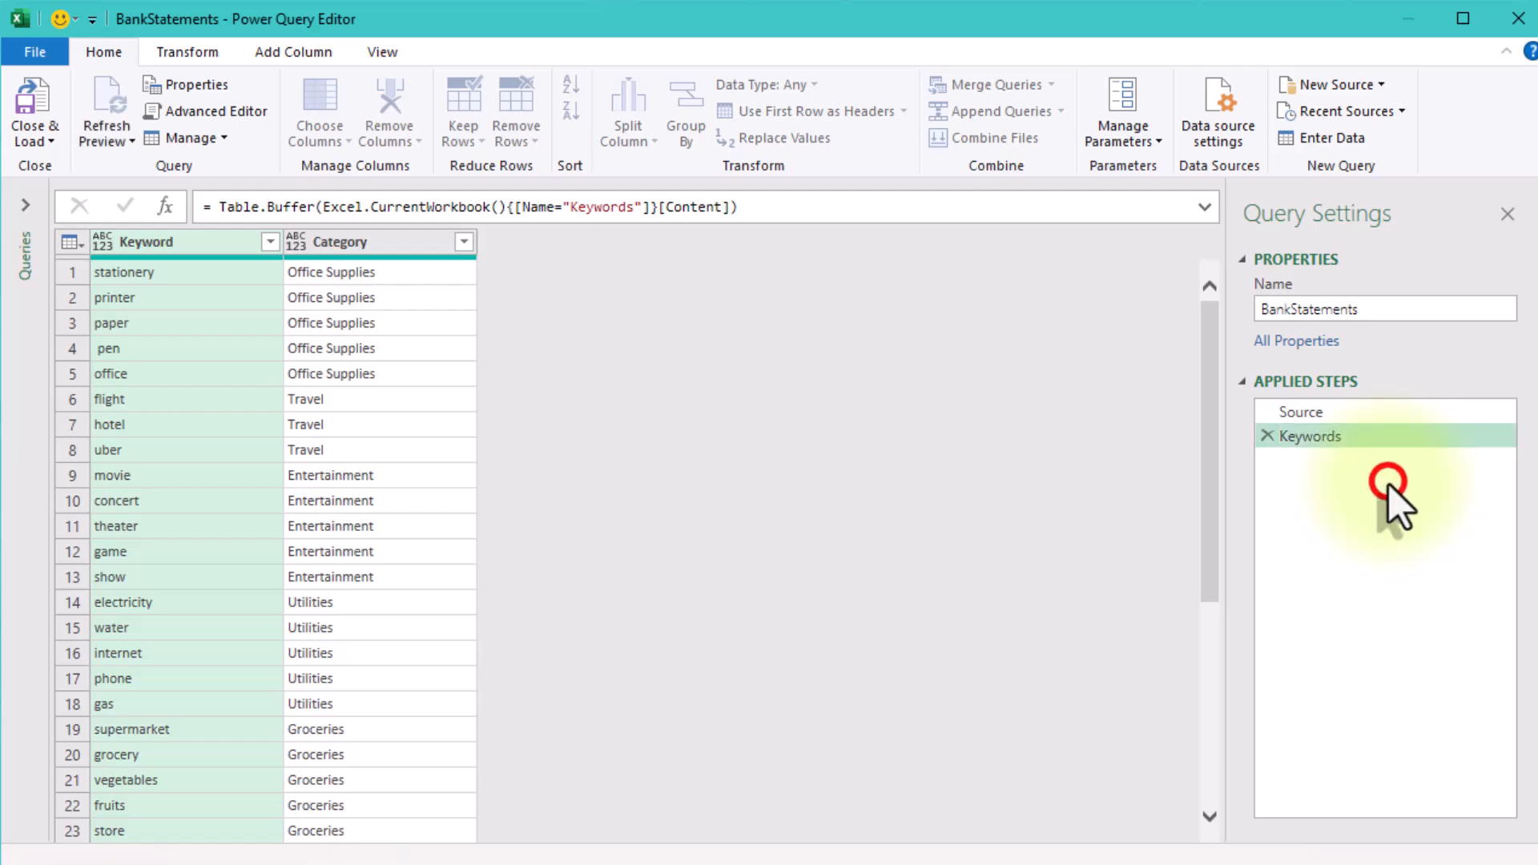
Add another custom step and begin its formula with Table.AddColumn, using Source as the table and "Category" as the new column name.
{"action": "left_click", "coordinate": [165, 206]}
{"action": "left_click_drag", "start_coordinate": [218, 206], "coordinate": [323, 210]}
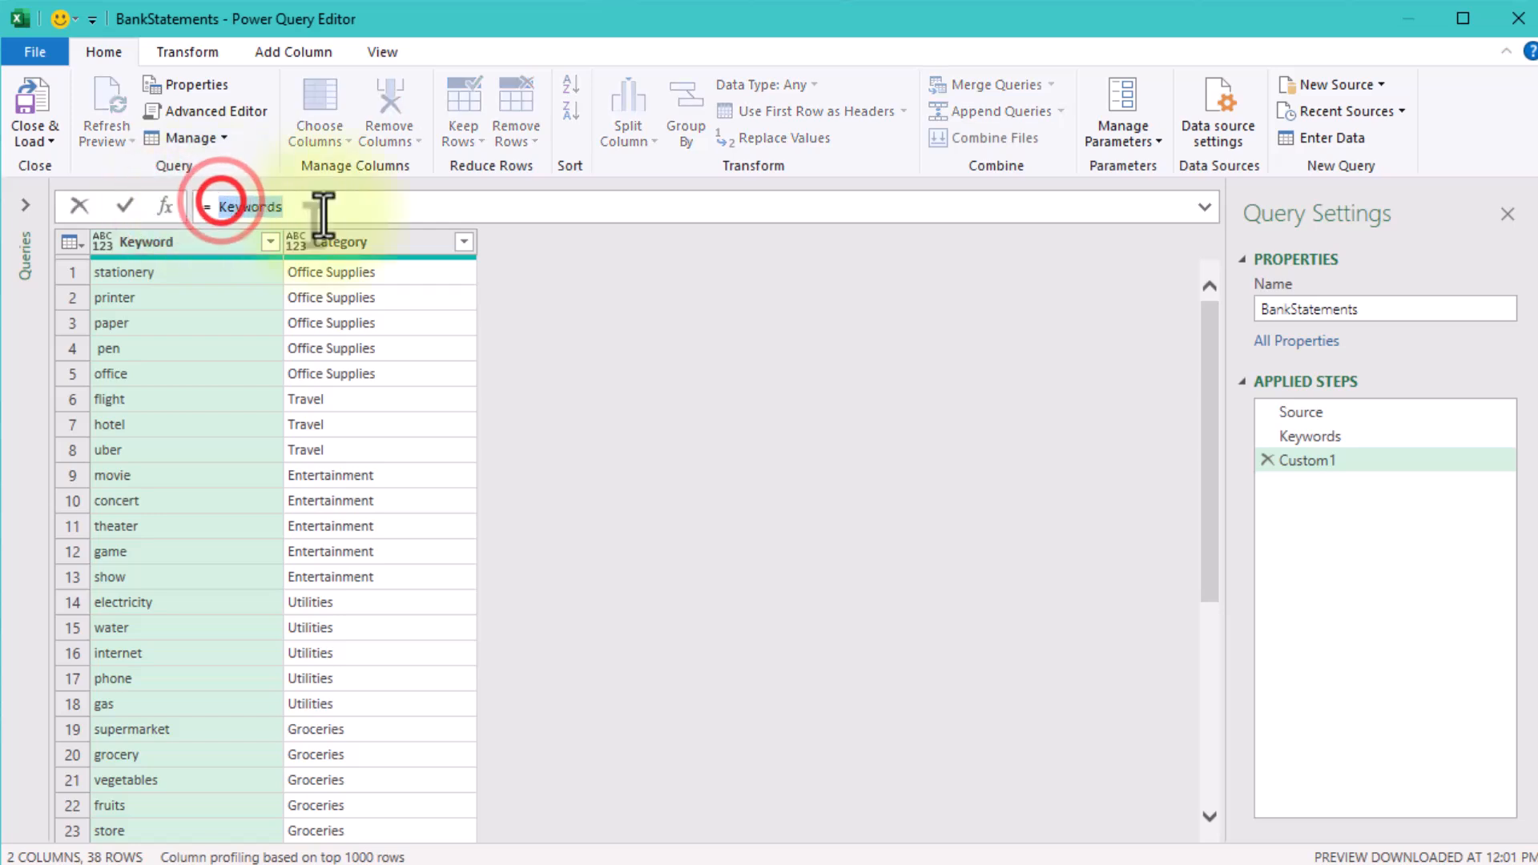
{"action": "type", "text": "Table.A"}
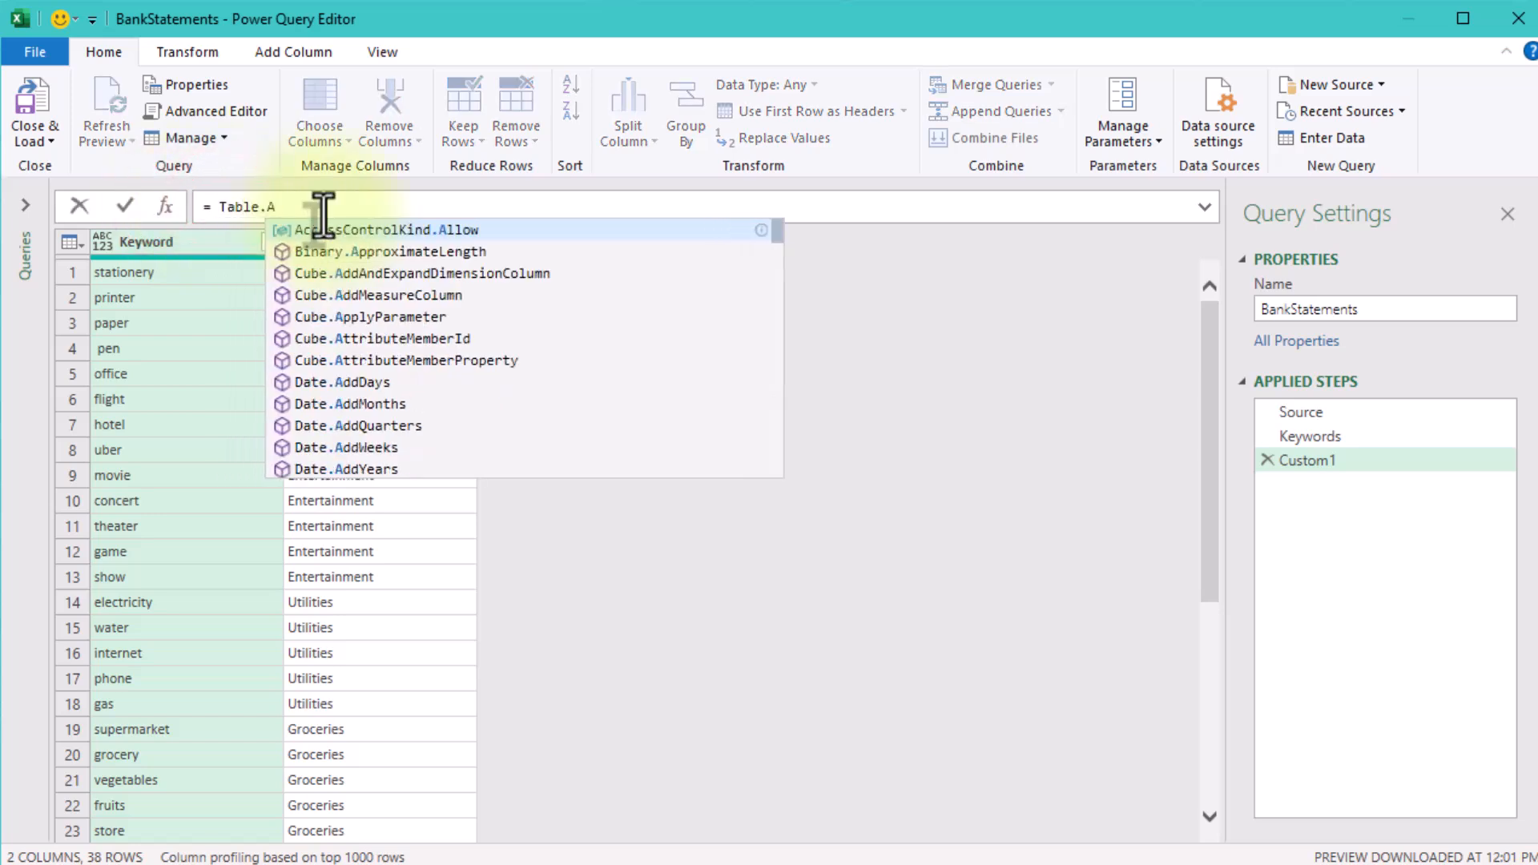
{"action": "type", "text": "ddColumn"}
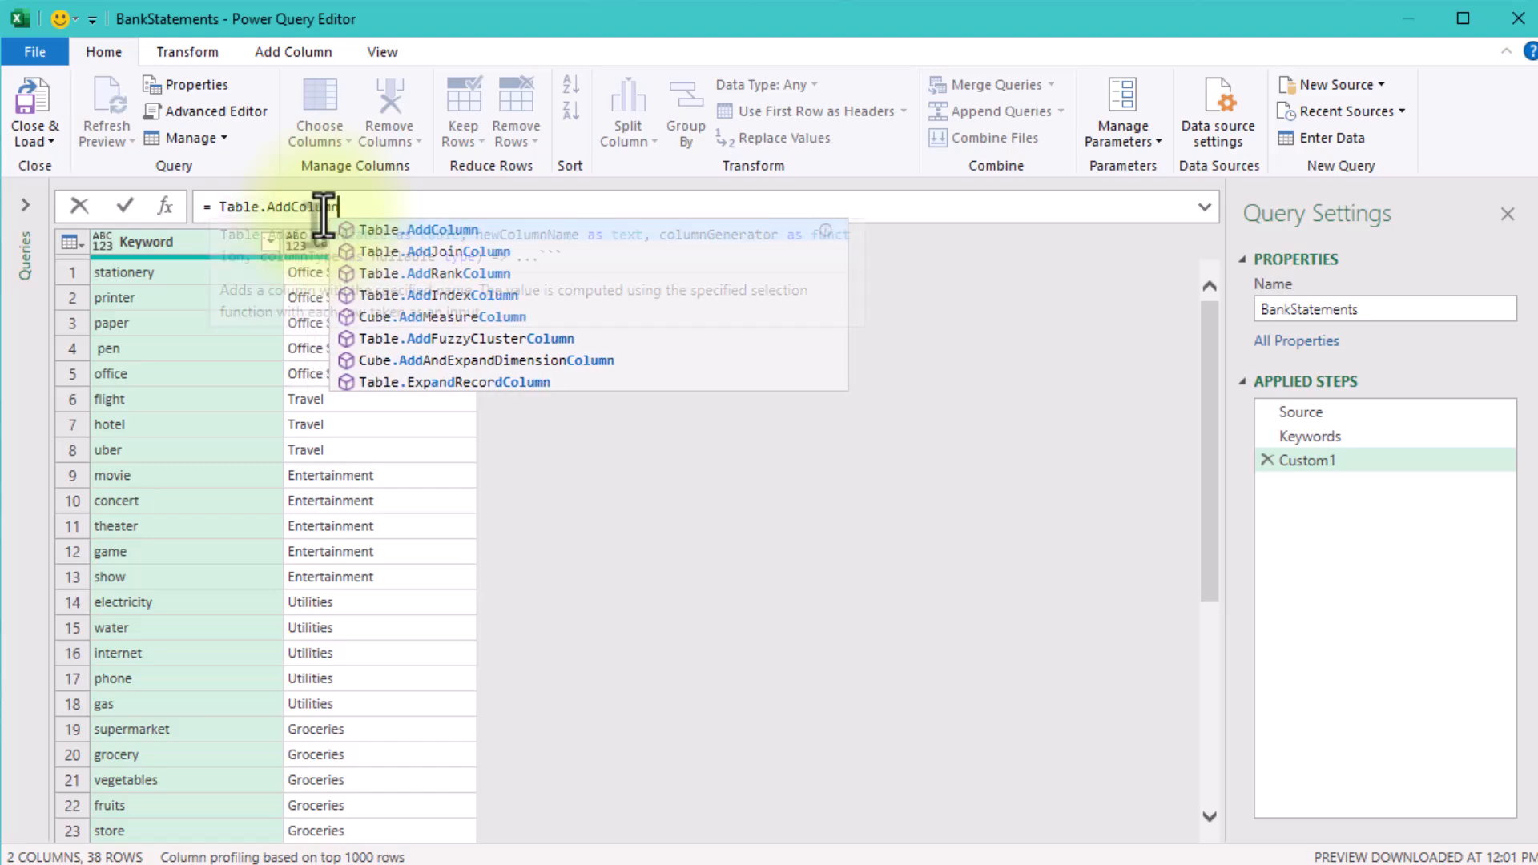
{"action": "type", "text": "("}
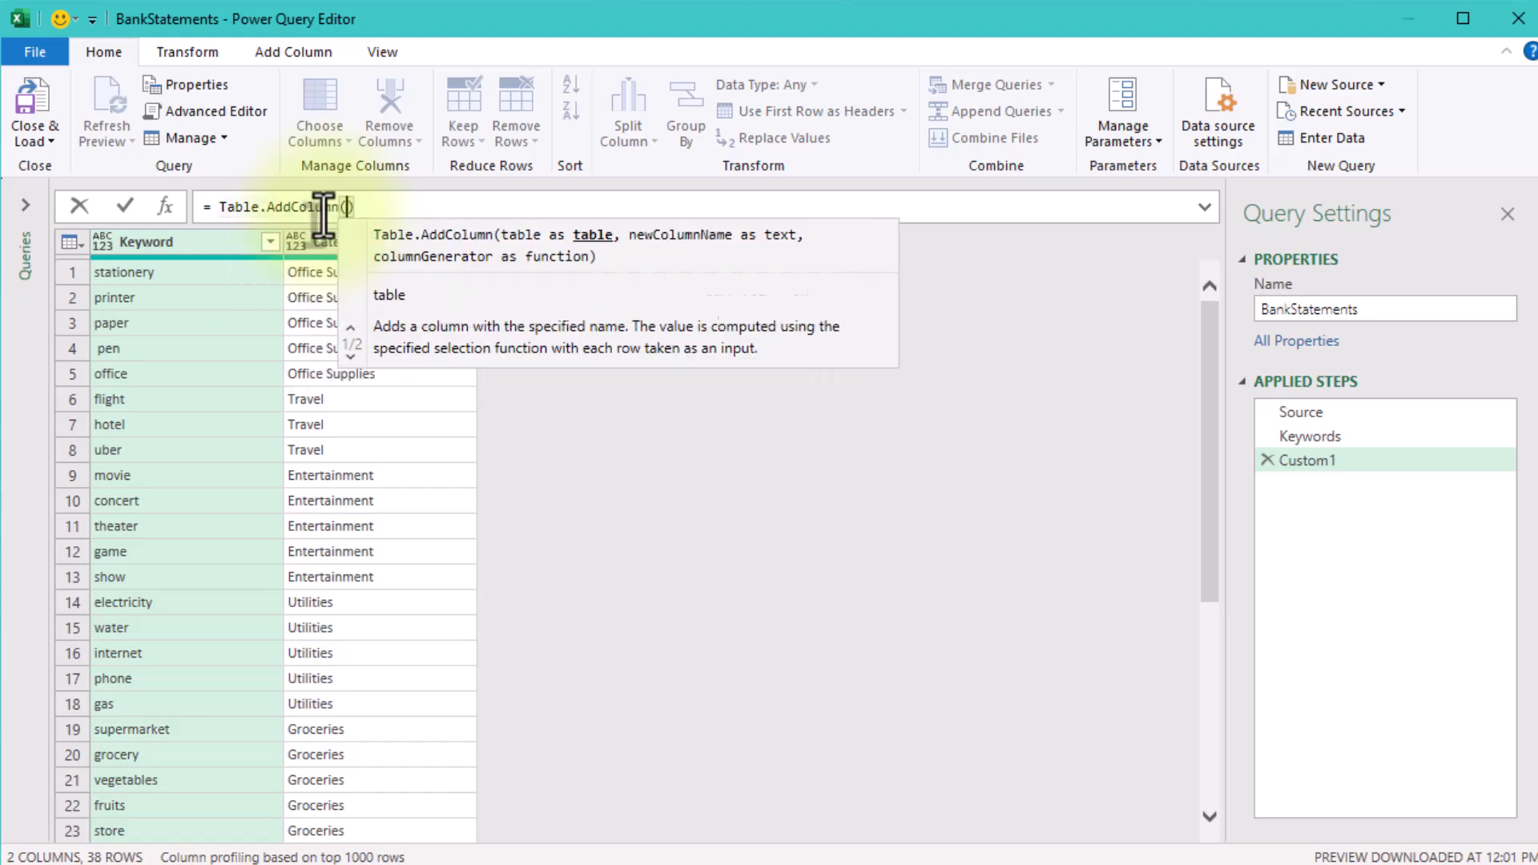
{"action": "type", "text": "Source, \"Category\","}
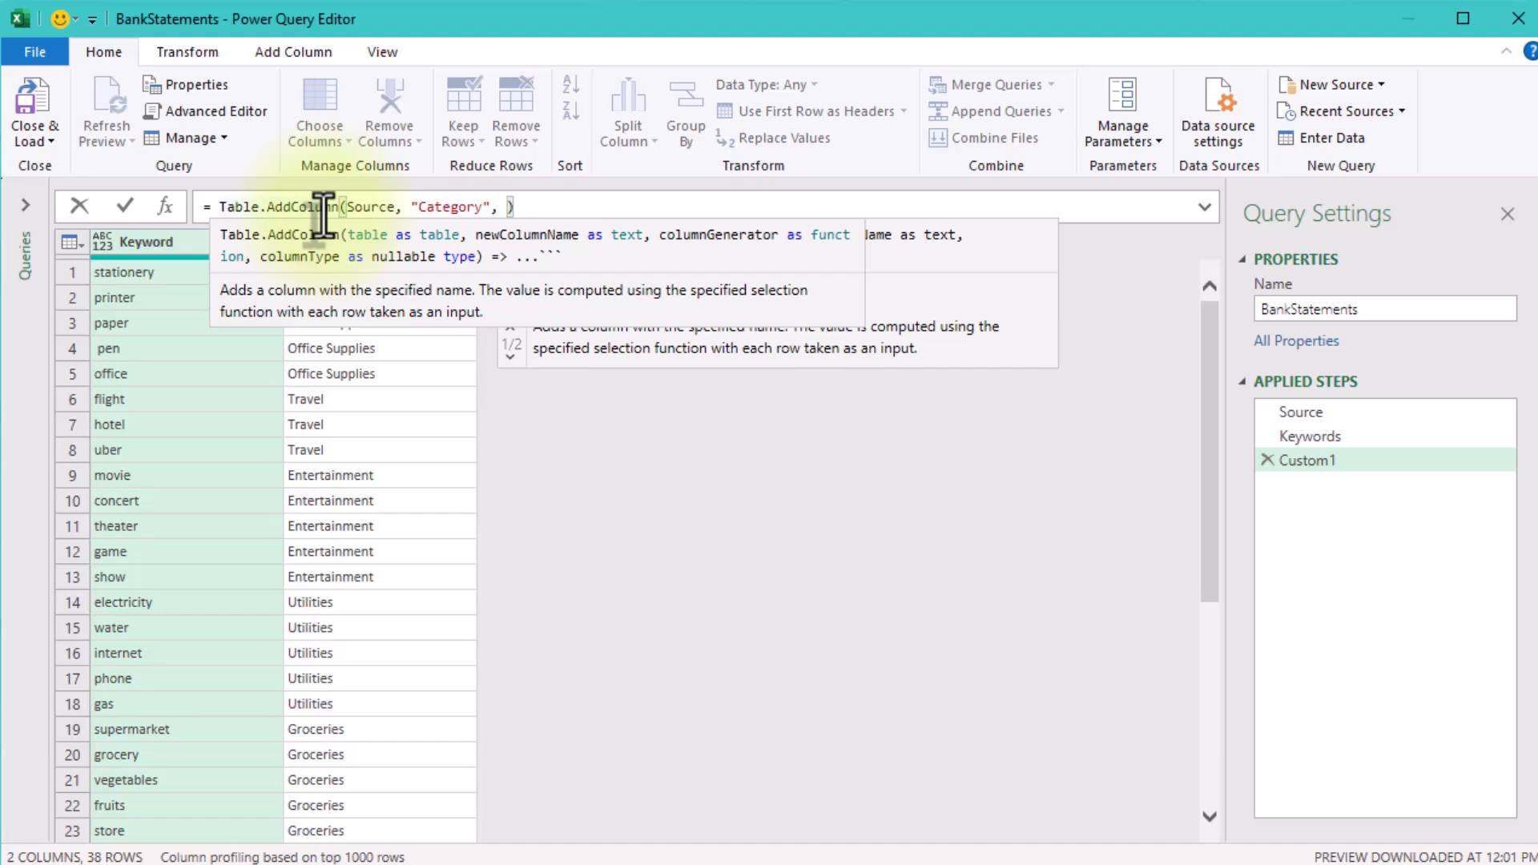
Enter the column generator as a (bankrow)=> function that calls Table.SelectRows on the Keywords table.
{"action": "type", "text": " (bankr"}
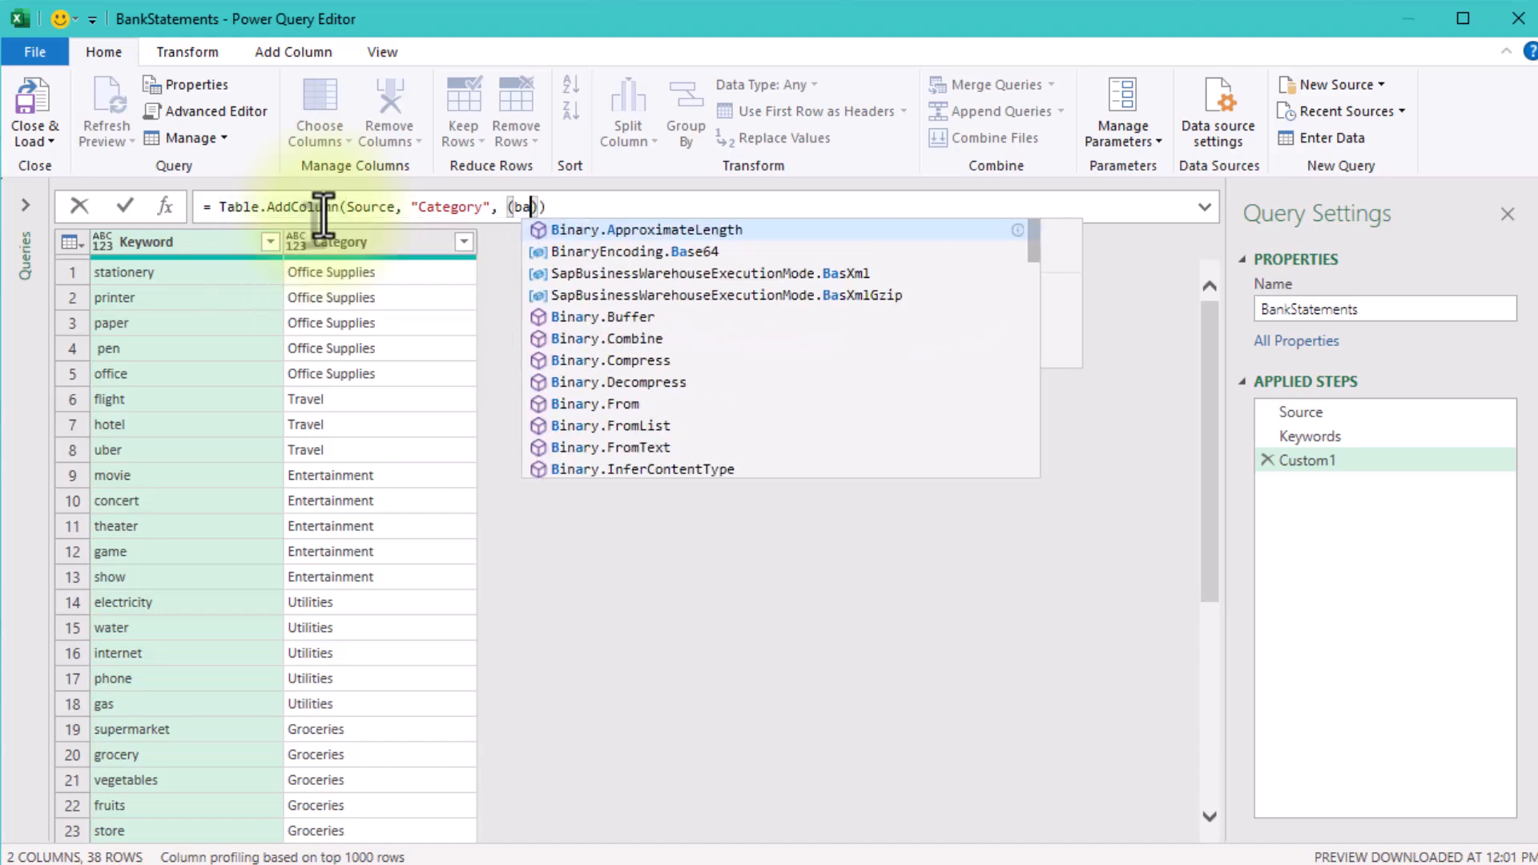
{"action": "type", "text": "ow)"}
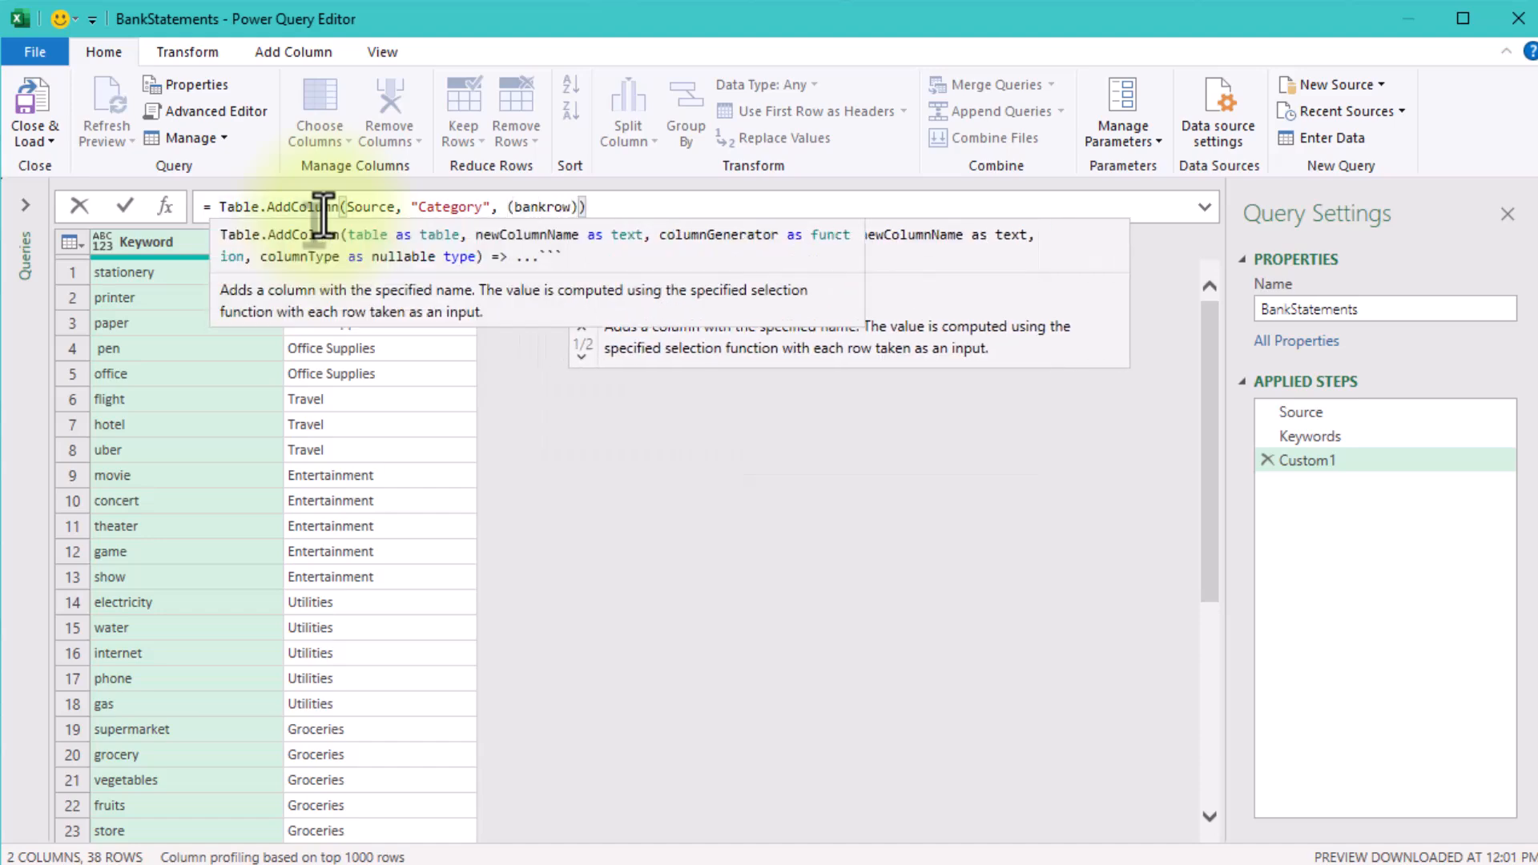
{"action": "type", "text": "=>"}
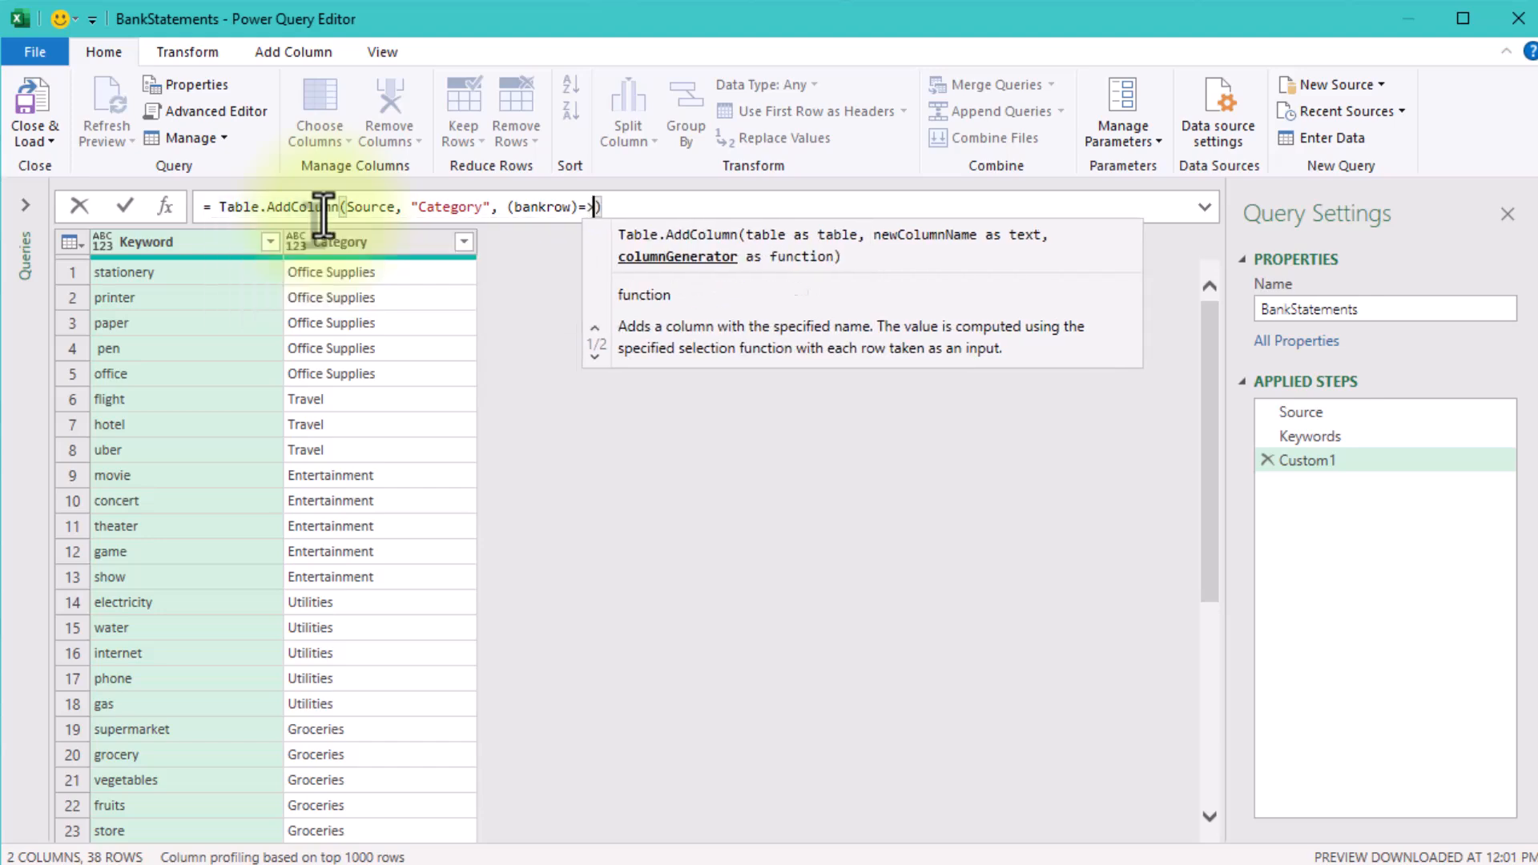
{"action": "type", "text": " Table"}
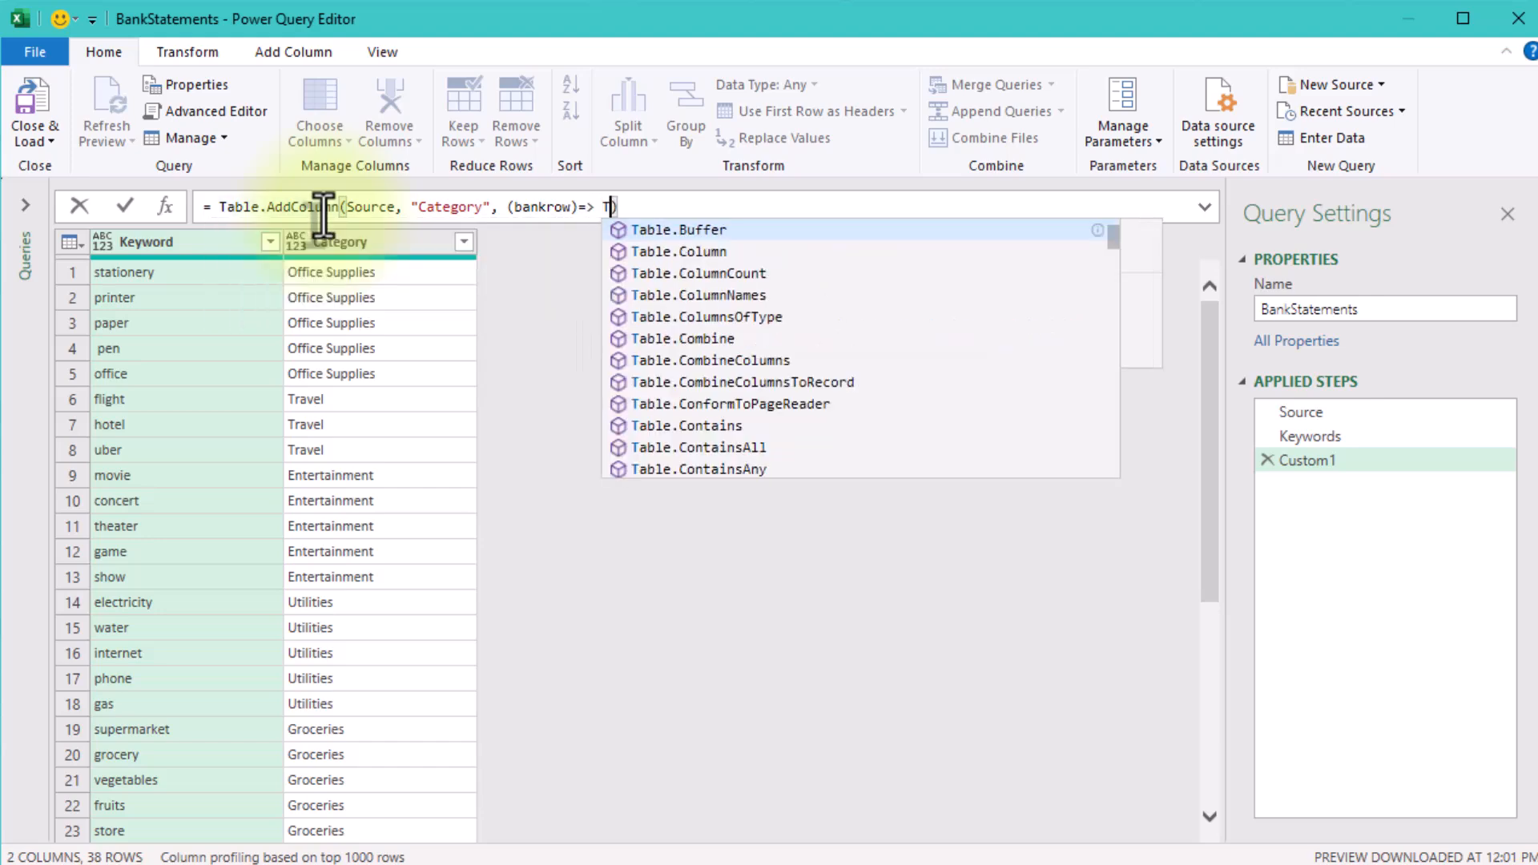
{"action": "type", "text": ".Select"}
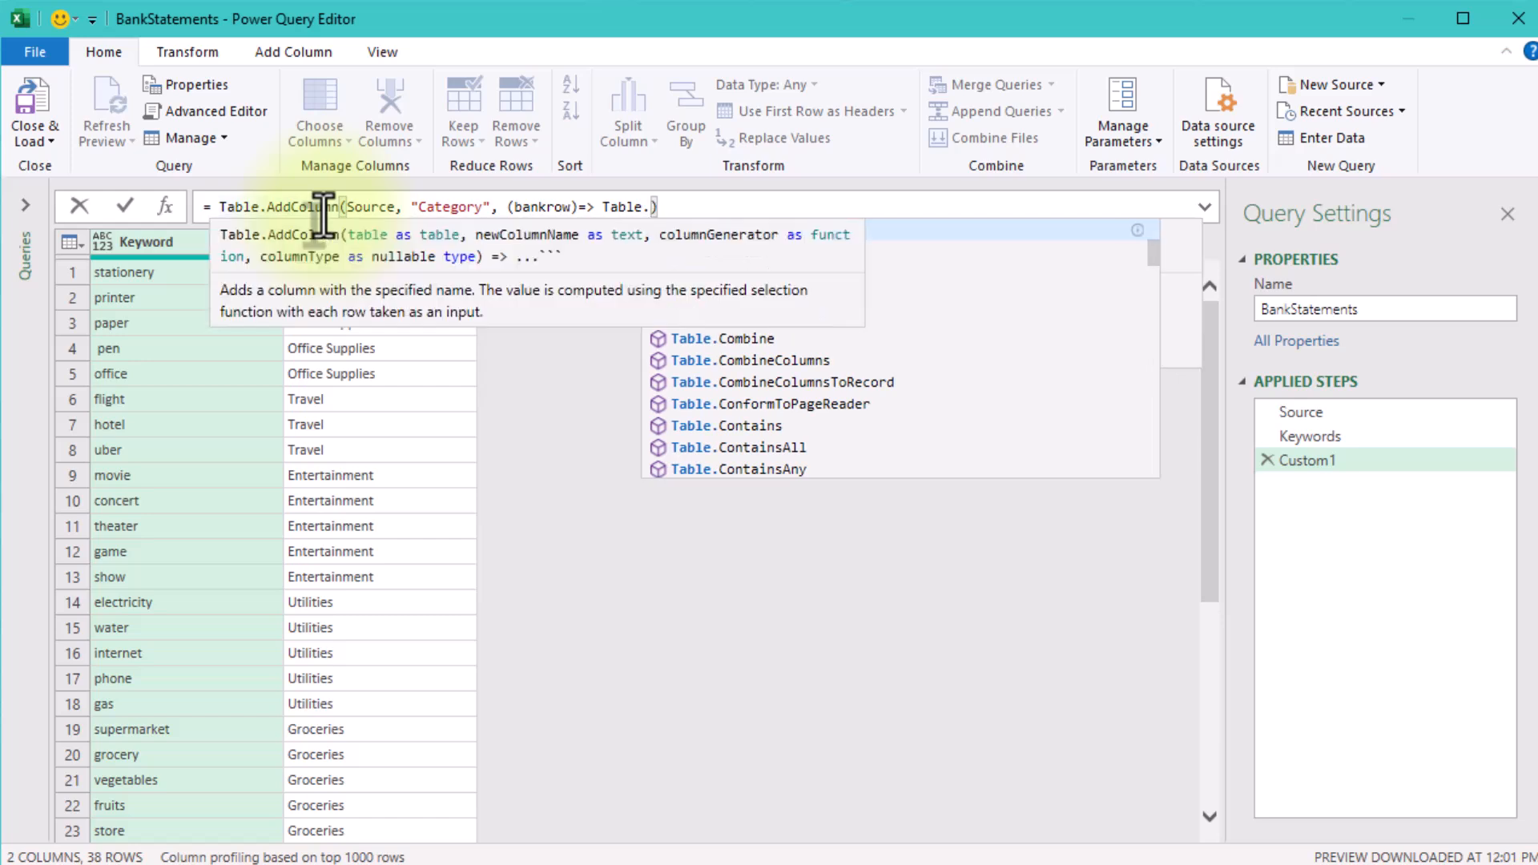
{"action": "type", "text": "Rows"}
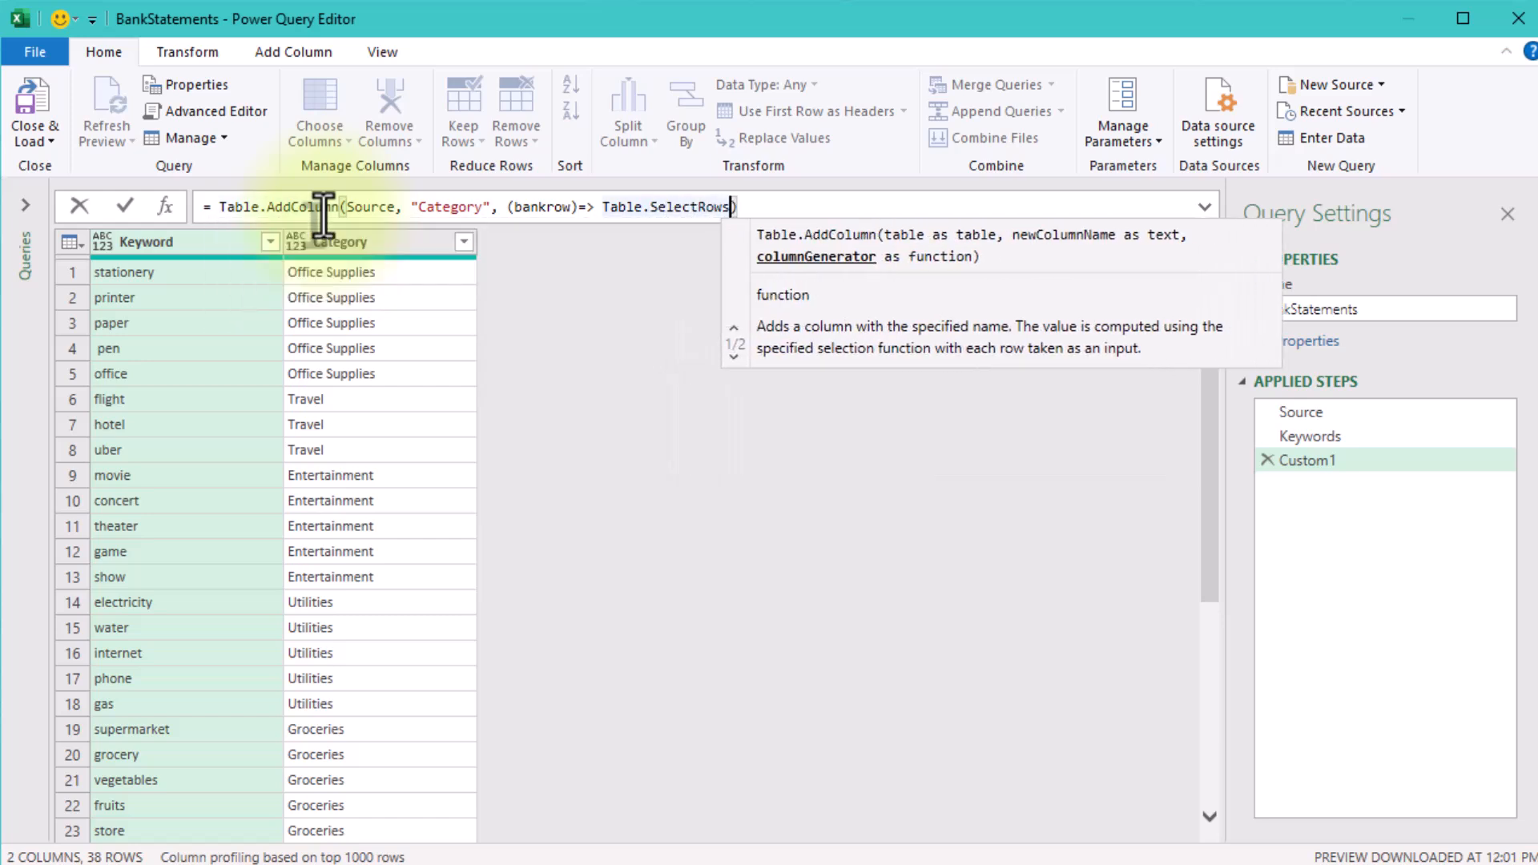
{"action": "type", "text": "("}
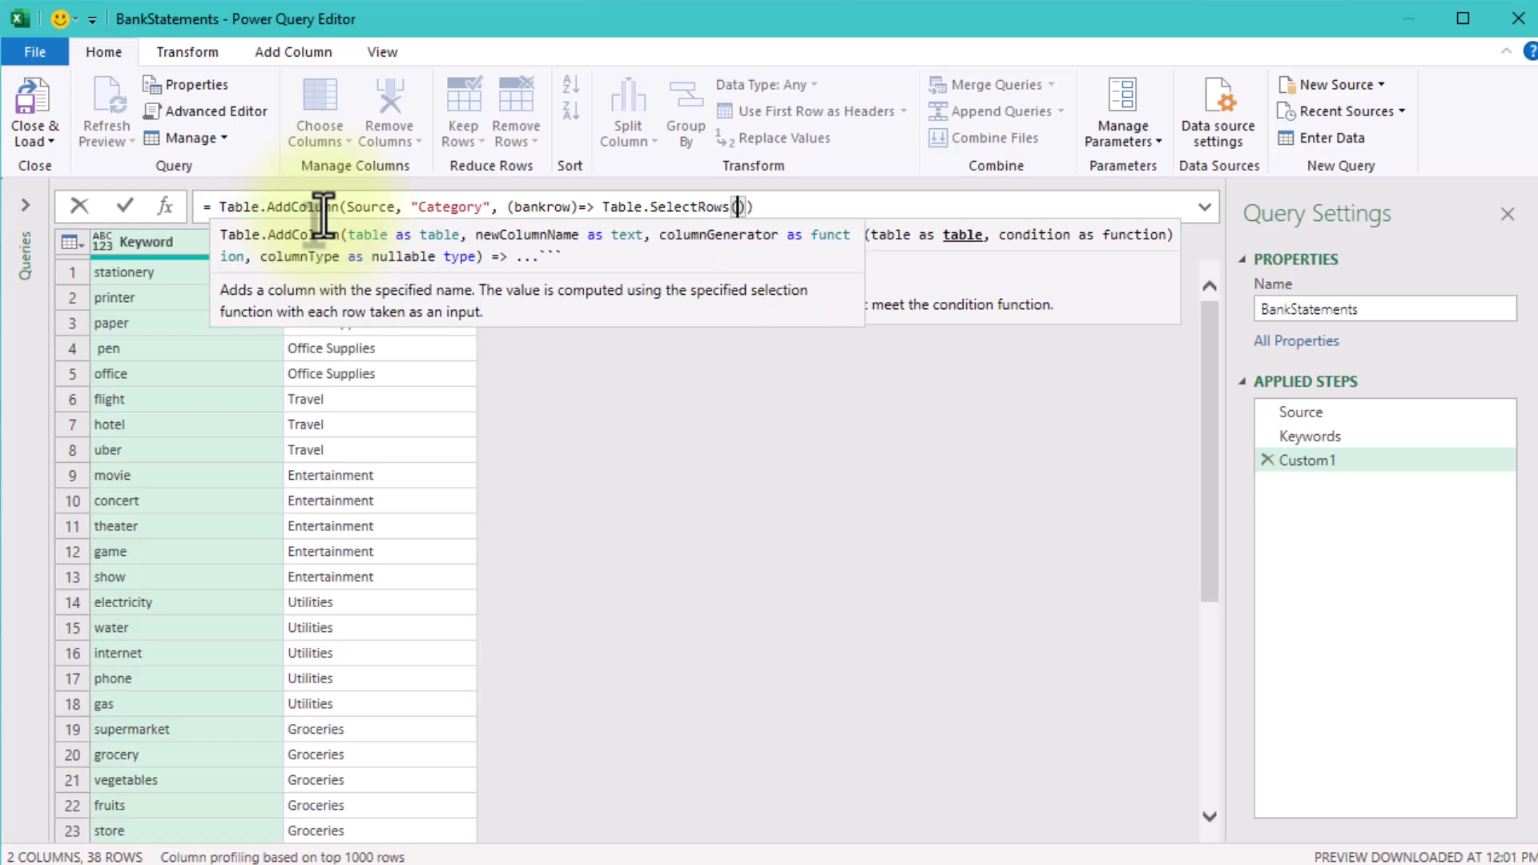
{"action": "type", "text": "Keywords"}
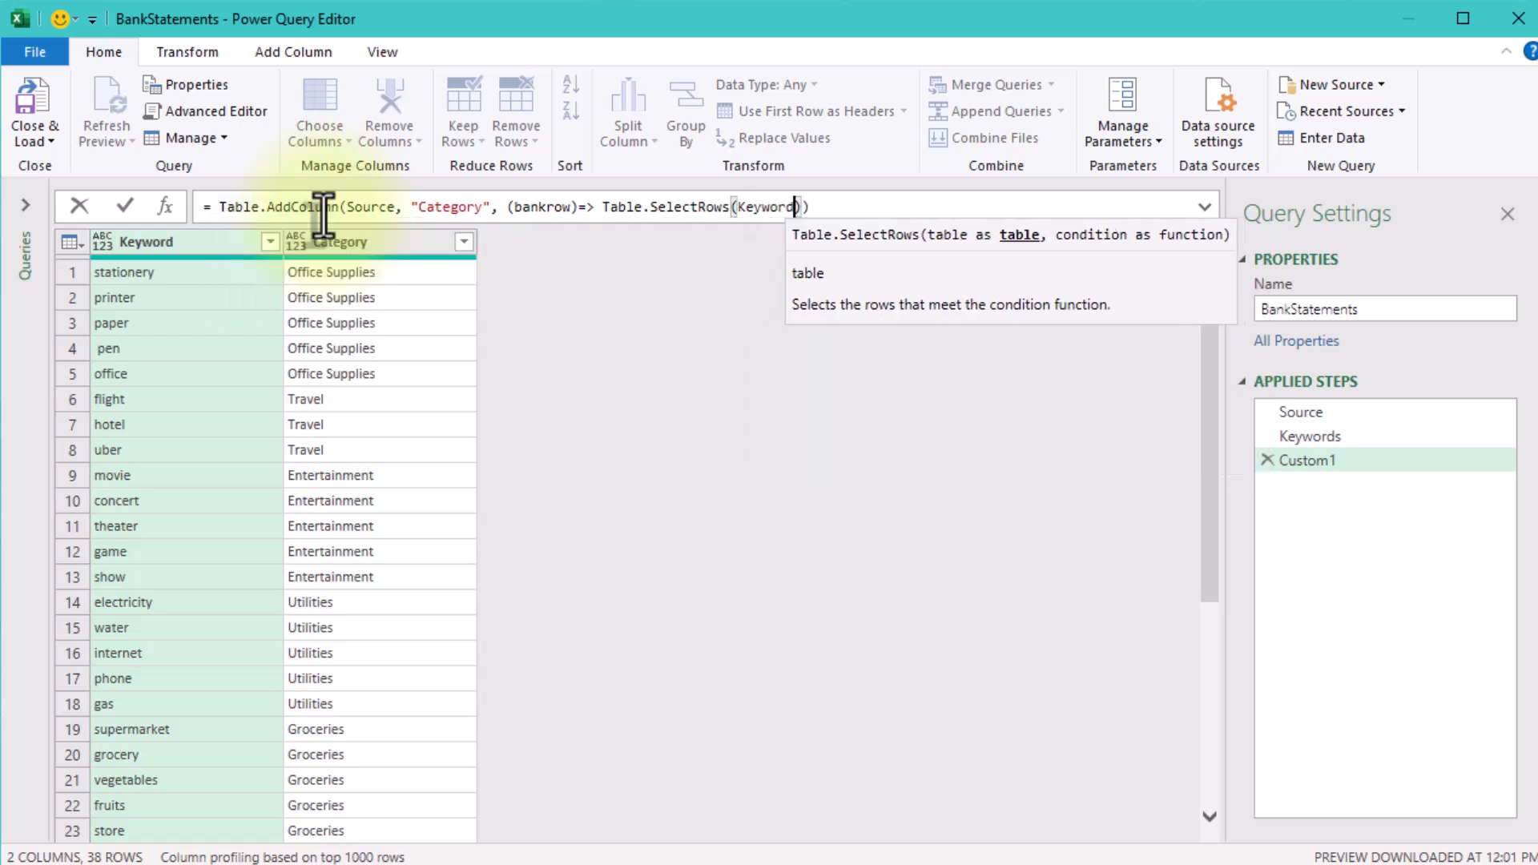
{"action": "type", "text": ","}
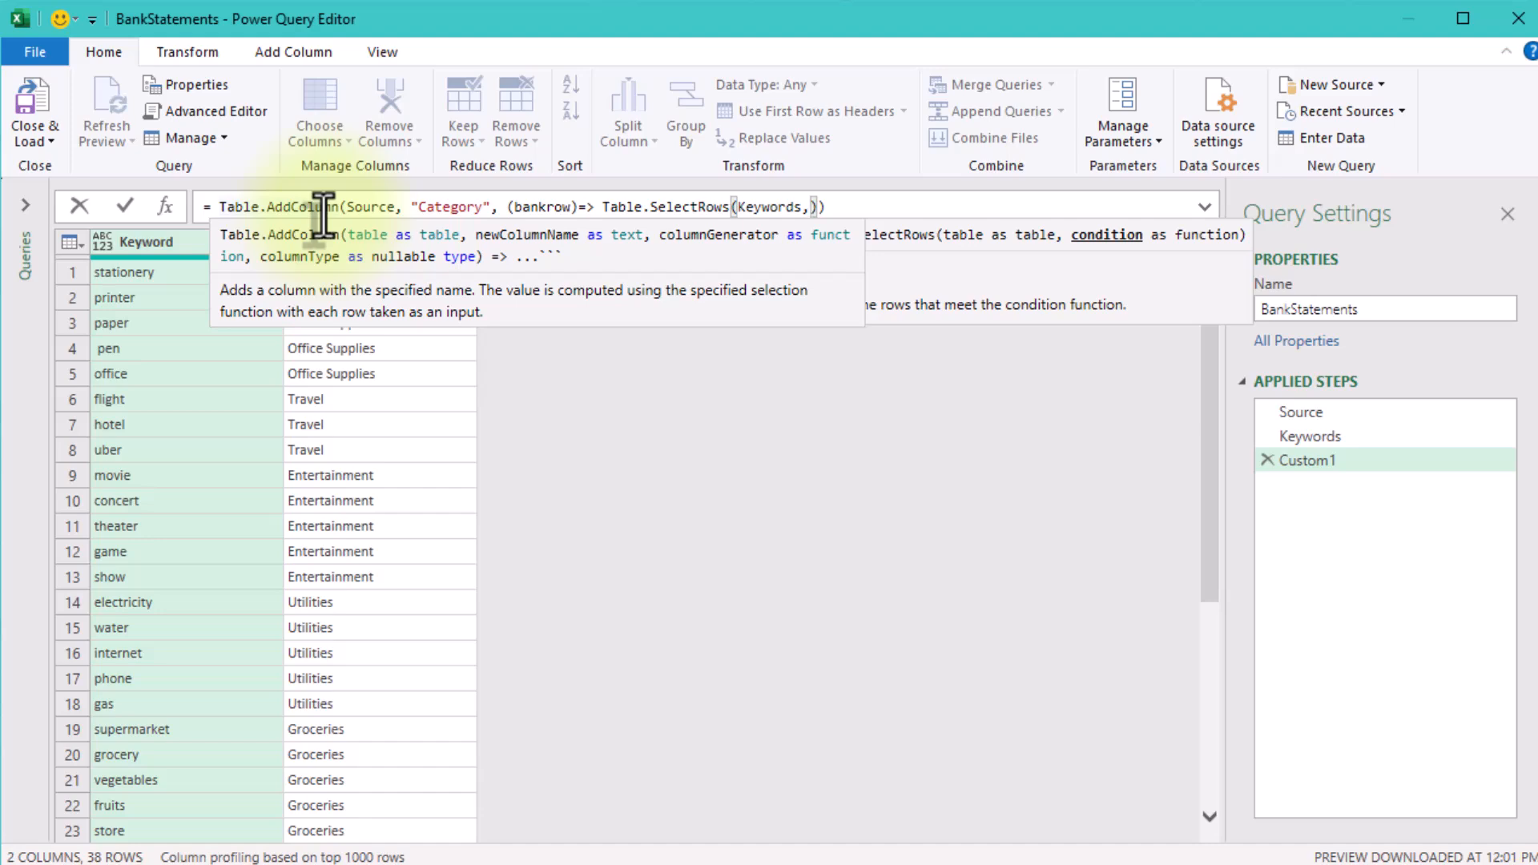
Complete the Table.SelectRows condition with each Text.Contains(bankrow[Description],[Keyword]) and apply the formula.
{"action": "type", "text": " ech"}
{"action": "key", "text": "BackSpace"}
{"action": "key", "text": "BackSpace"}
{"action": "key", "text": "BackSpace"}
{"action": "type", "text": "ach "}
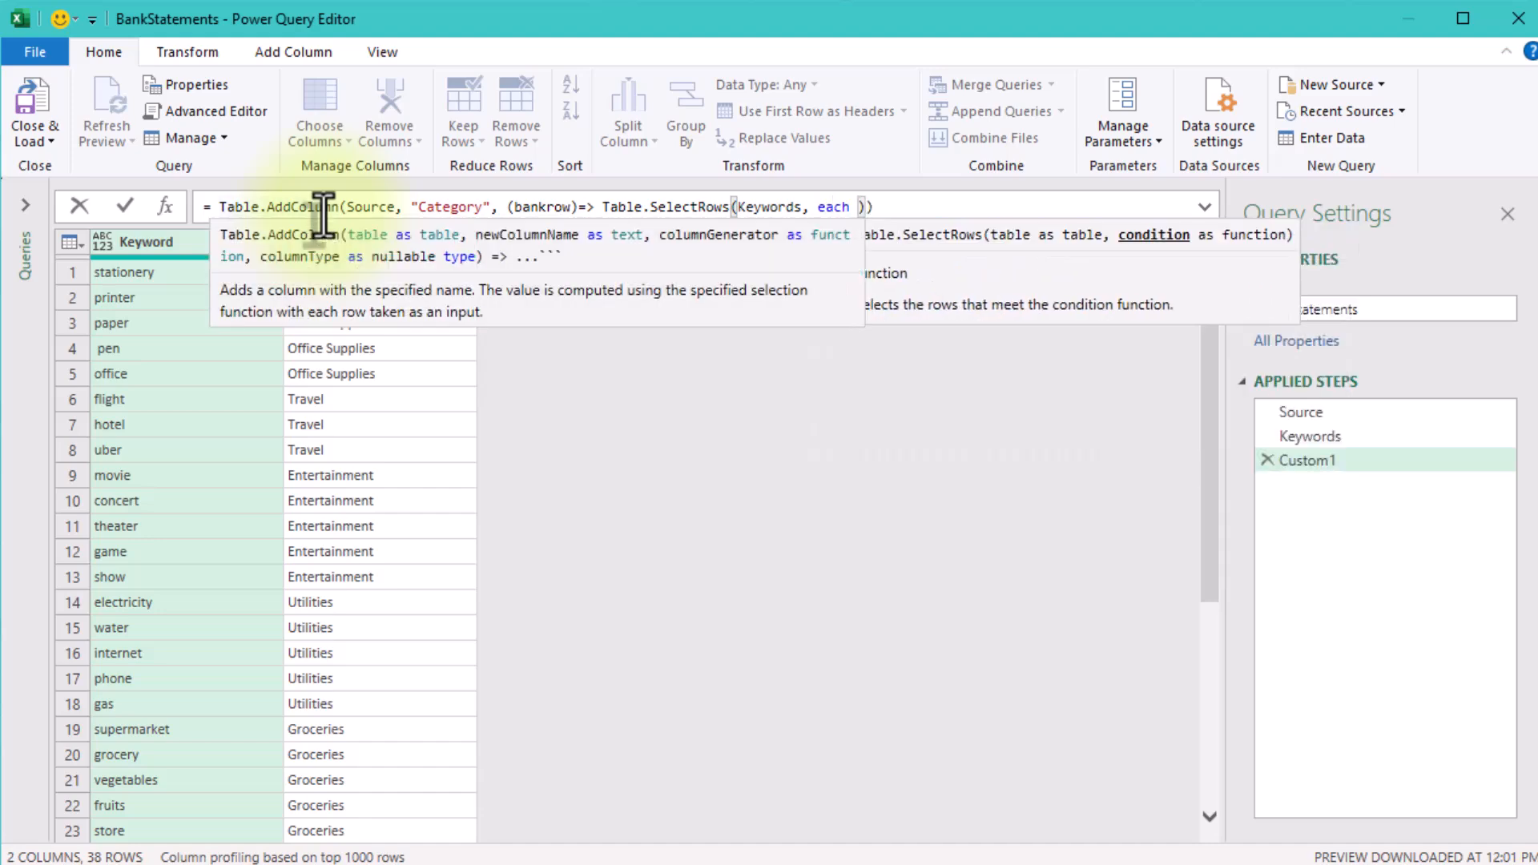
{"action": "type", "text": "Text.Contains("}
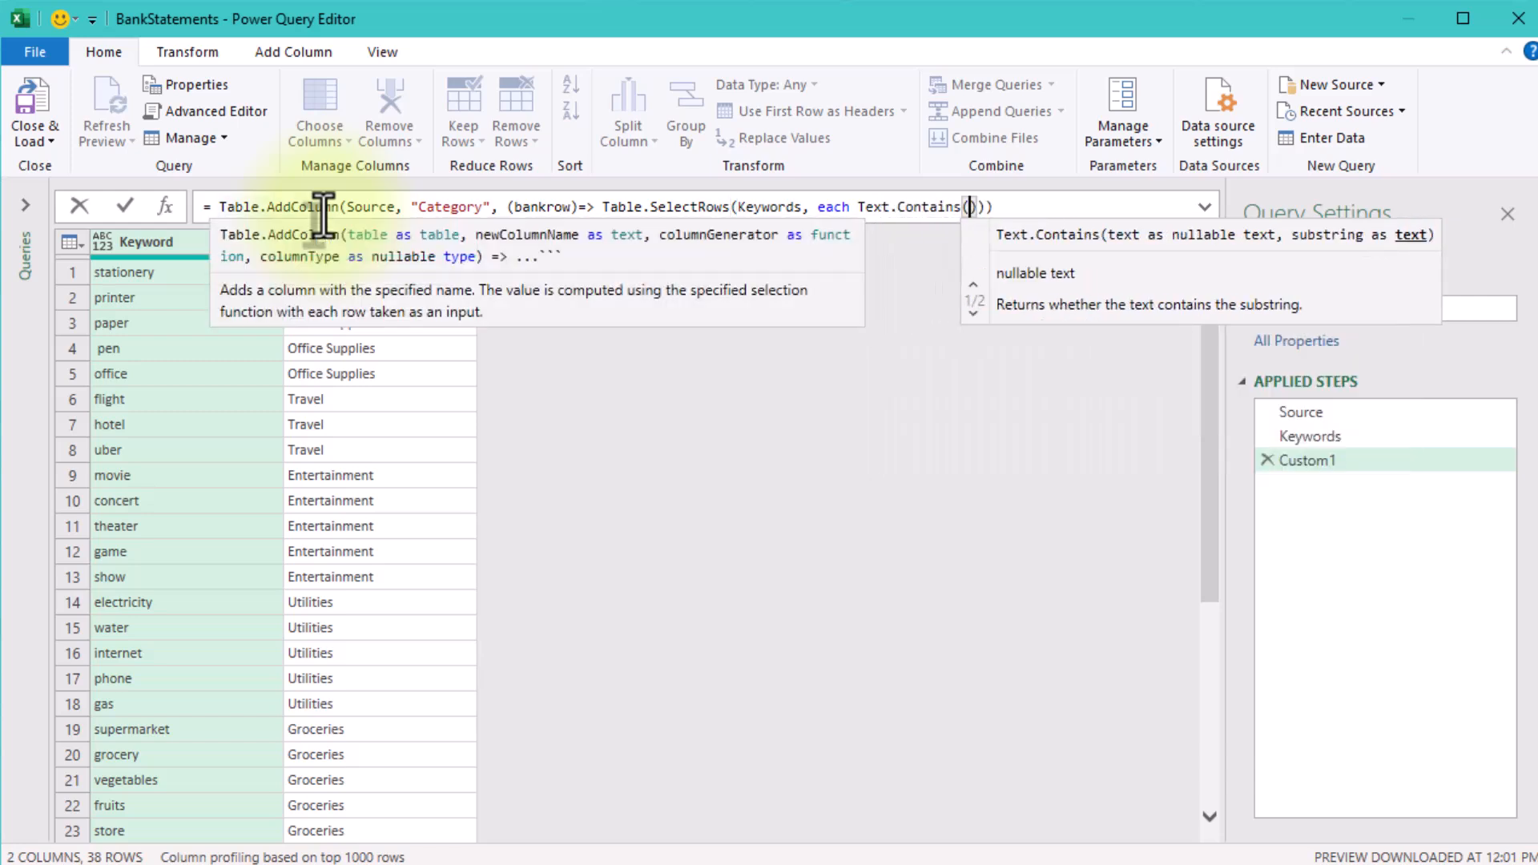
{"action": "type", "text": "bankrow"}
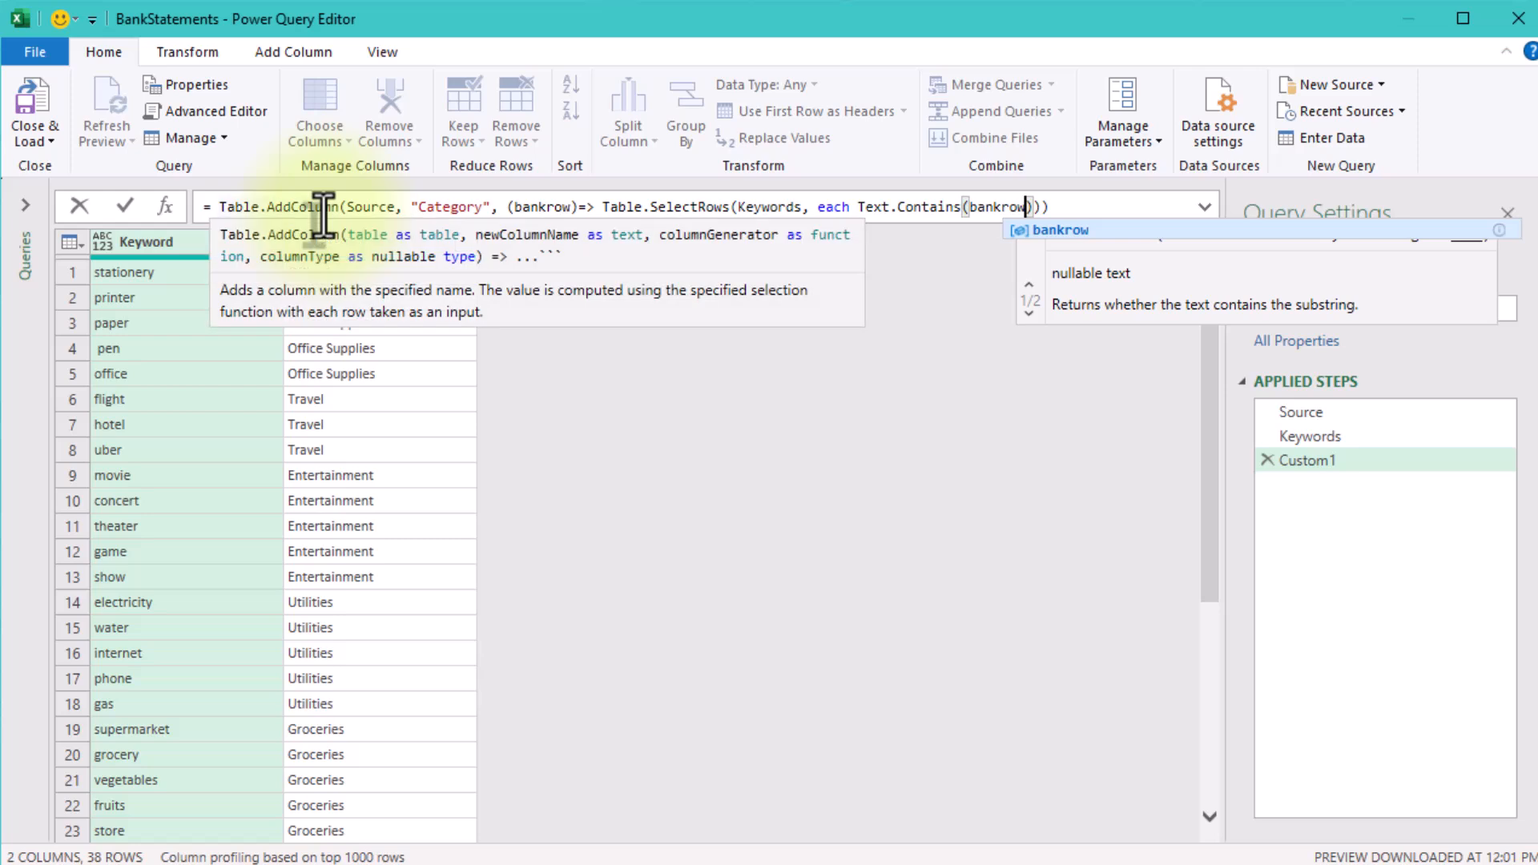
{"action": "type", "text": "[Description],"}
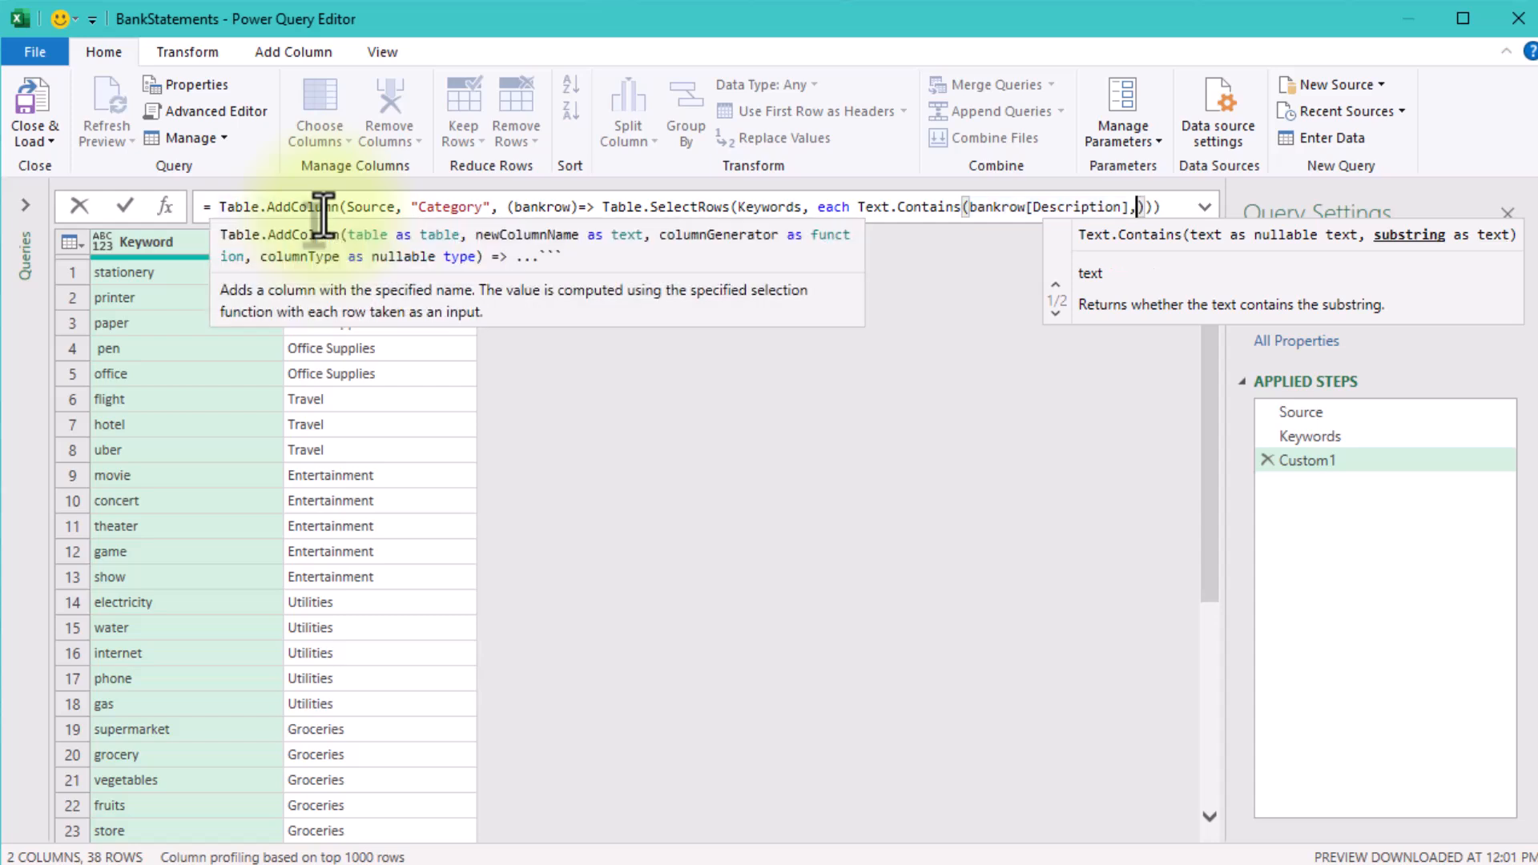
{"action": "type", "text": "[Keyword]"}
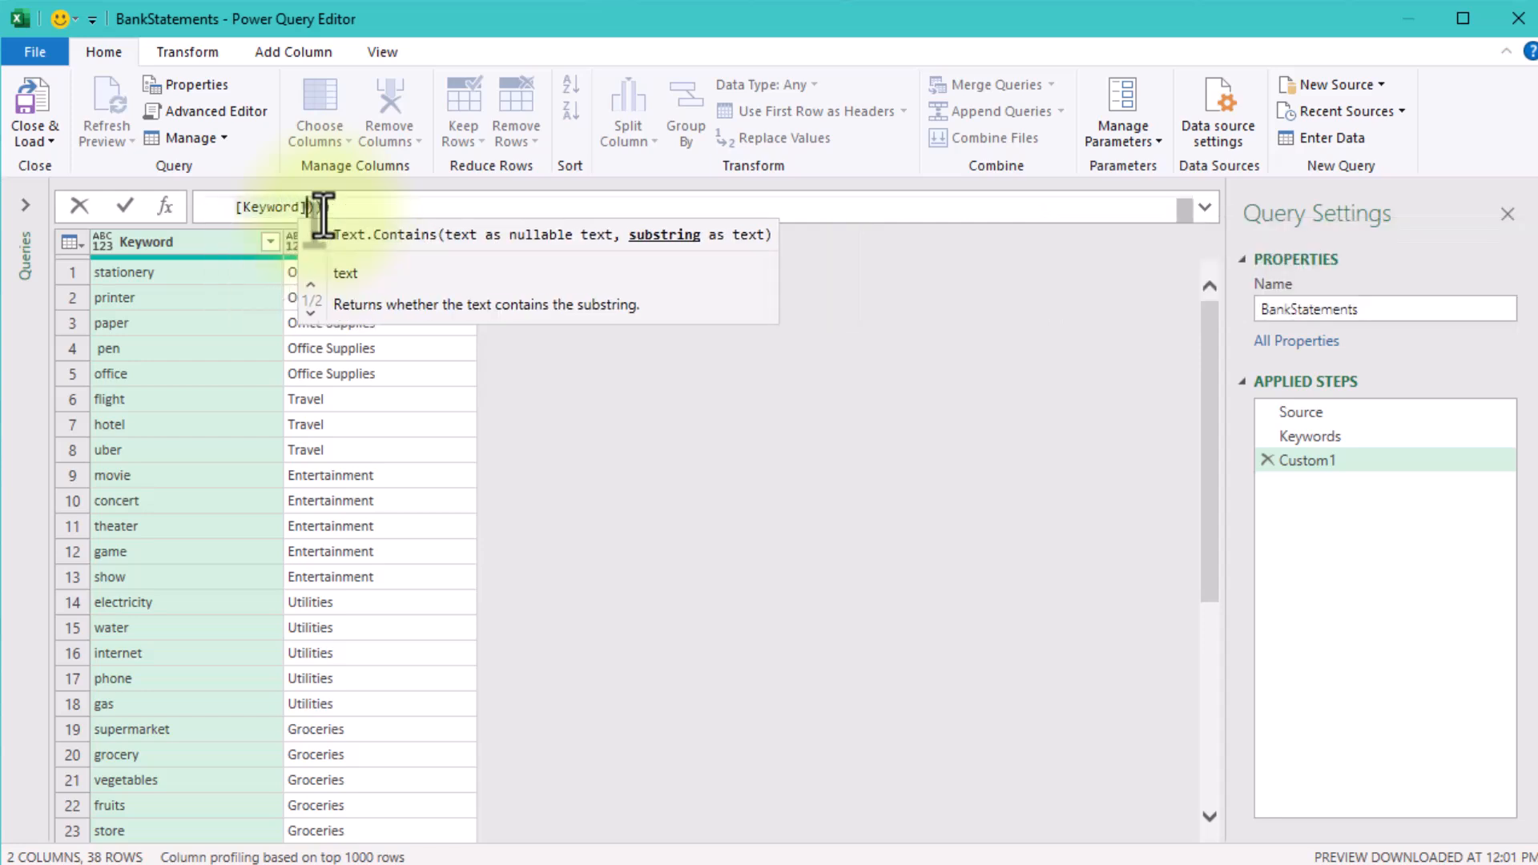
{"action": "type", "text": ")))"}
{"action": "left_click", "coordinate": [692, 460]}
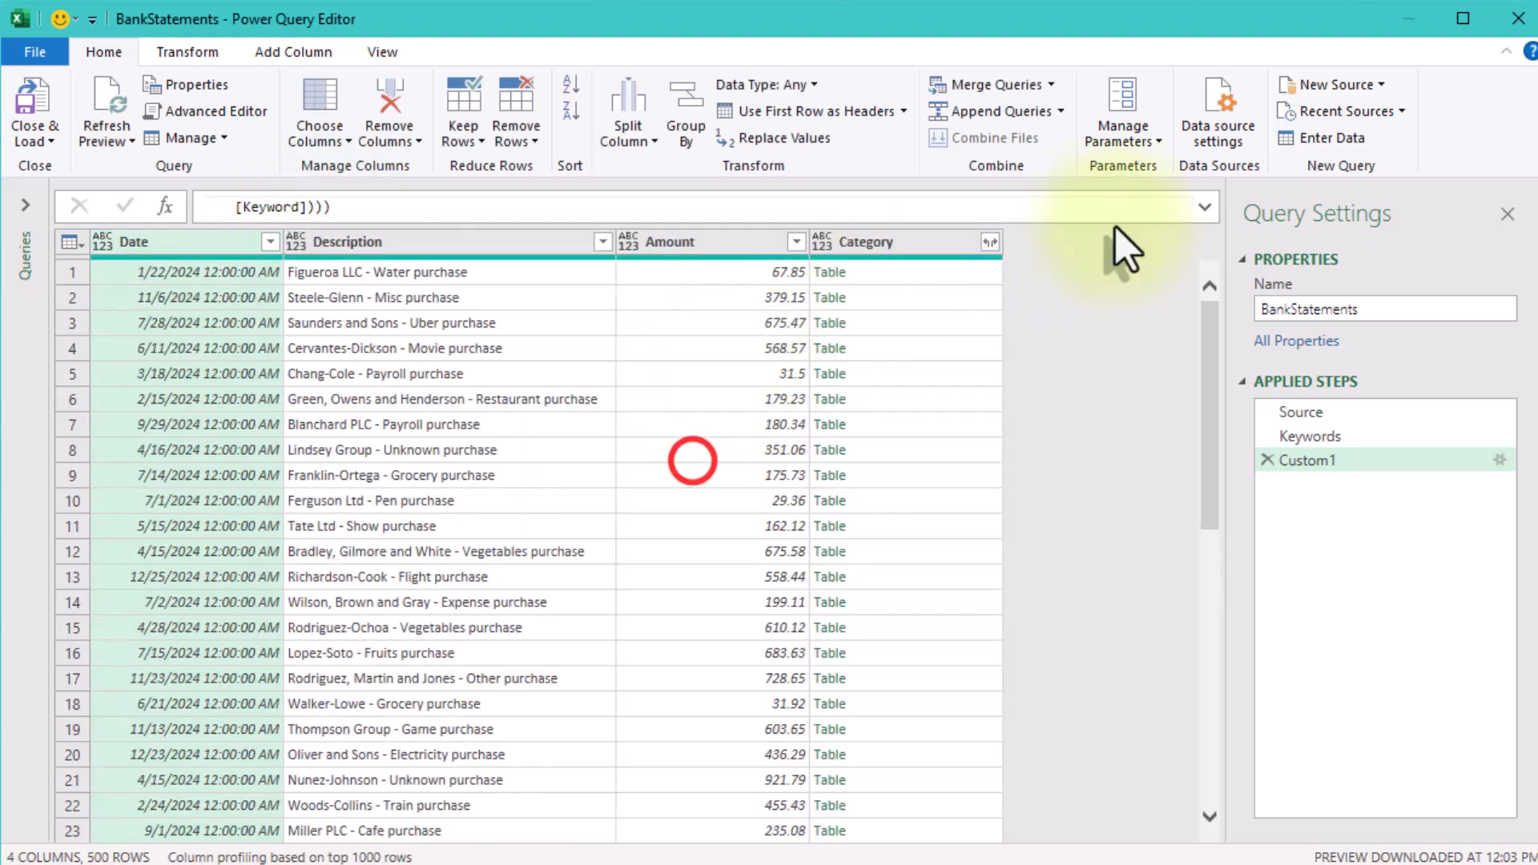
Examine the full formula and the nested Category tables of the first four rows, and check the uber entry in the Keywords step.
{"action": "left_click", "coordinate": [1205, 207]}
{"action": "left_click", "coordinate": [877, 364]}
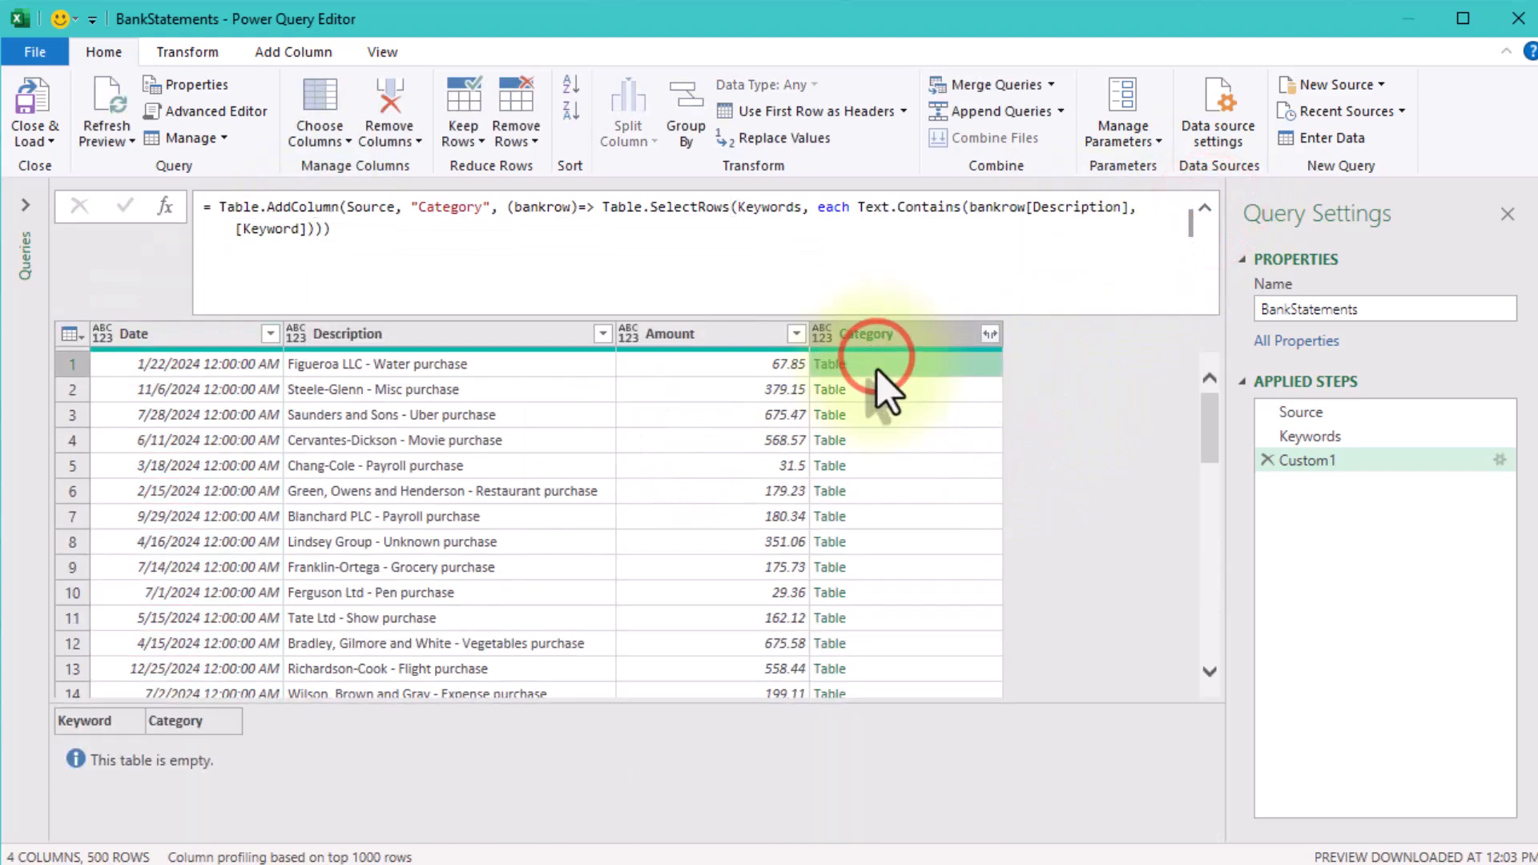
{"action": "left_click", "coordinate": [885, 391]}
{"action": "left_click", "coordinate": [890, 417]}
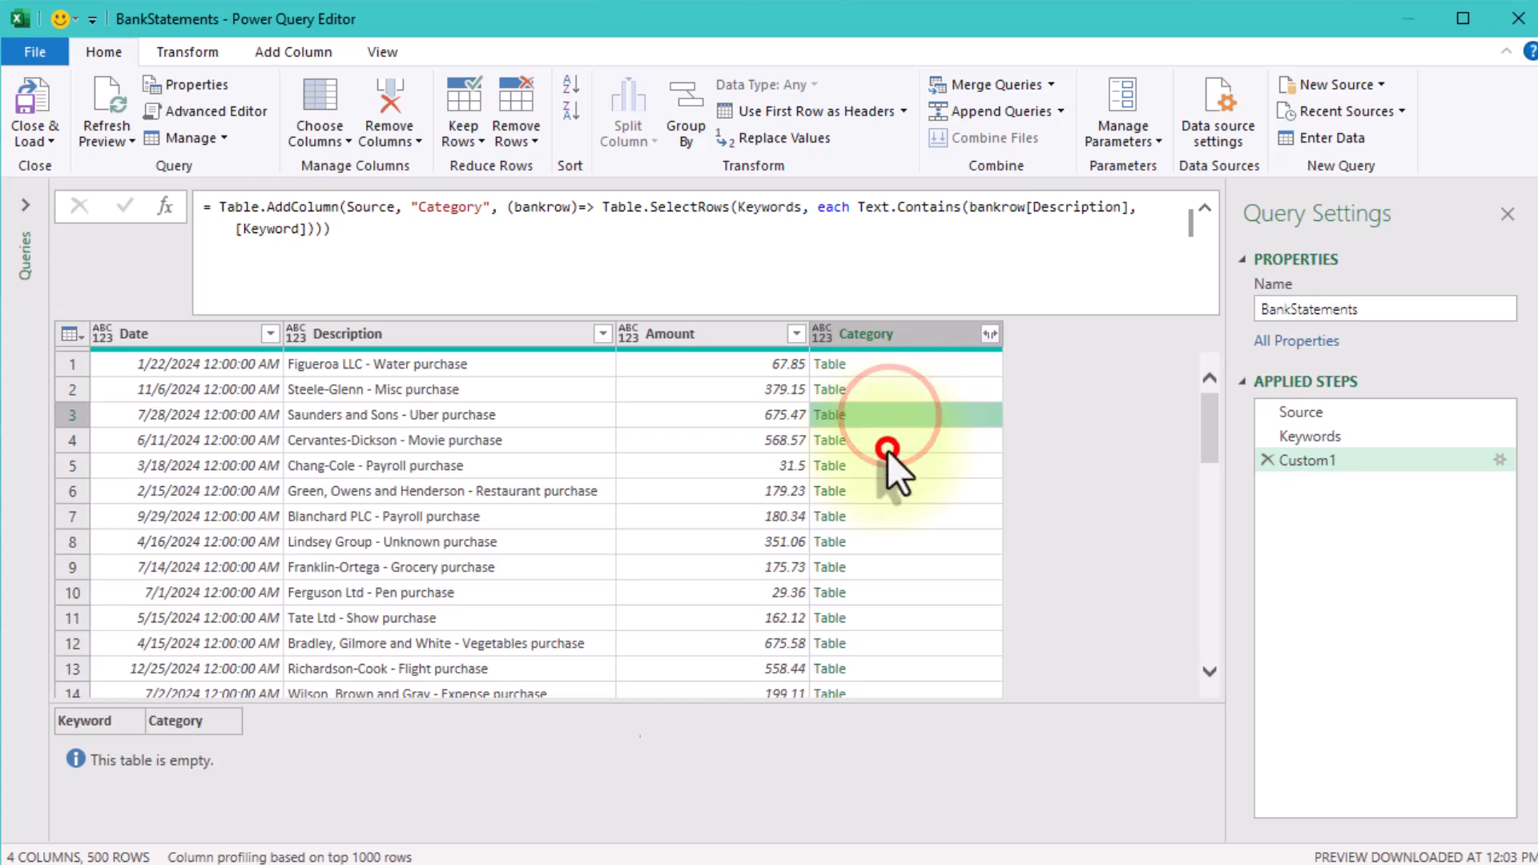
{"action": "left_click", "coordinate": [888, 447]}
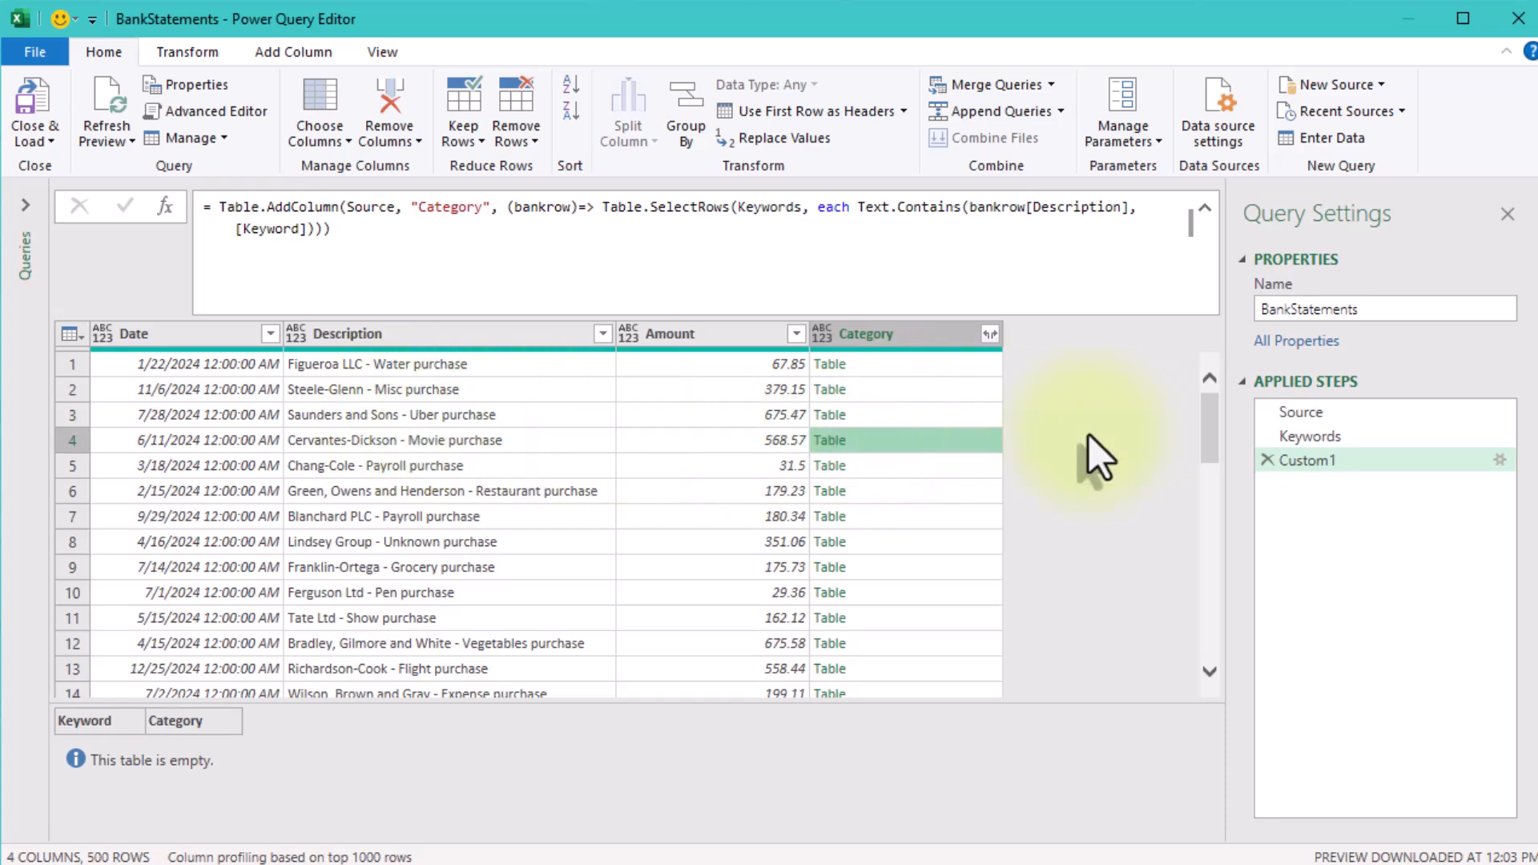
{"action": "left_click", "coordinate": [1353, 440]}
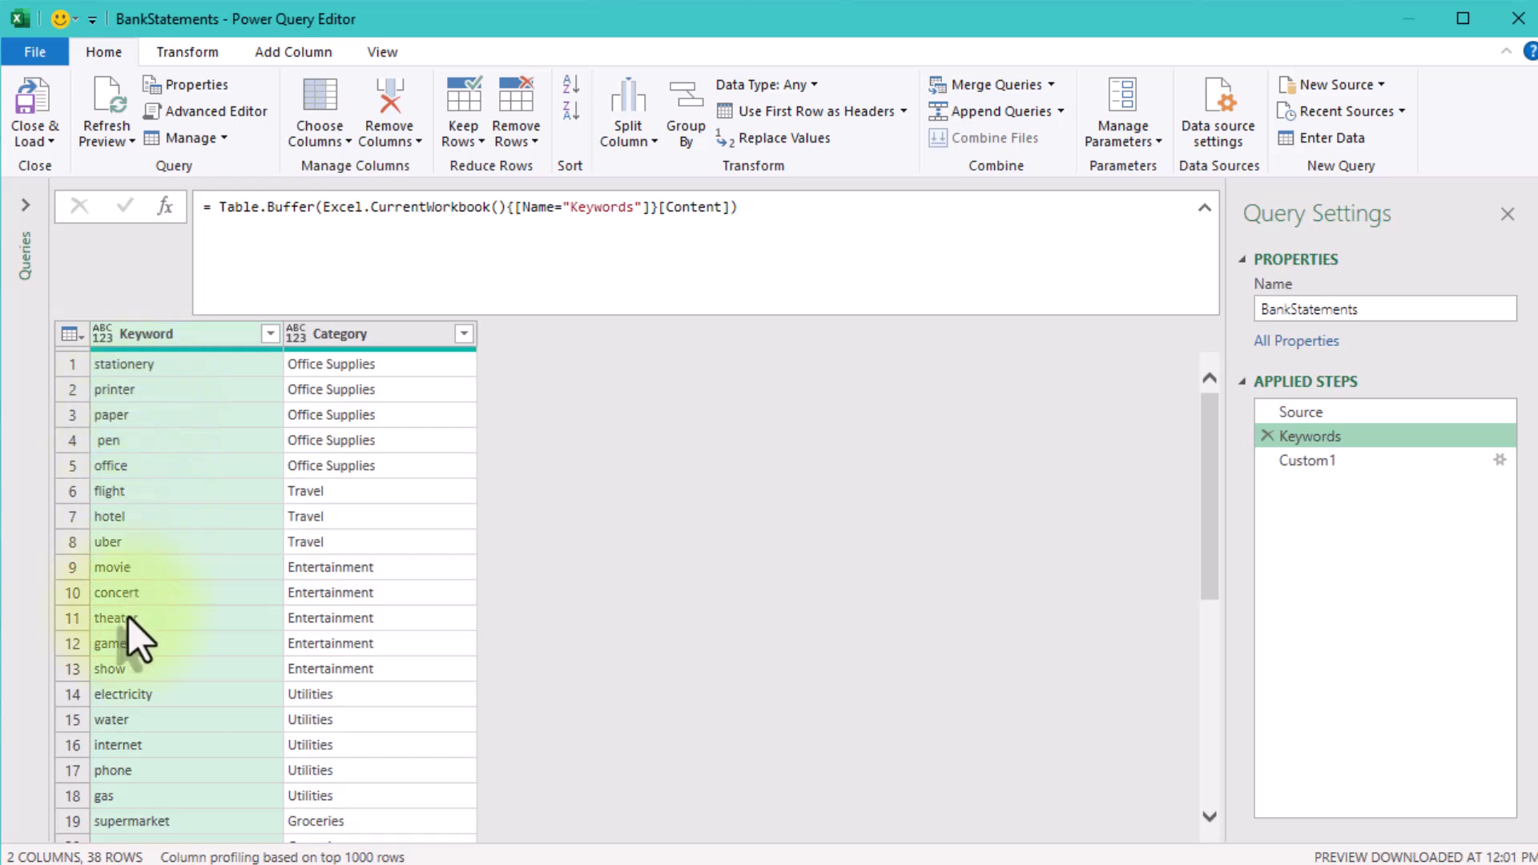
{"action": "left_click", "coordinate": [112, 541]}
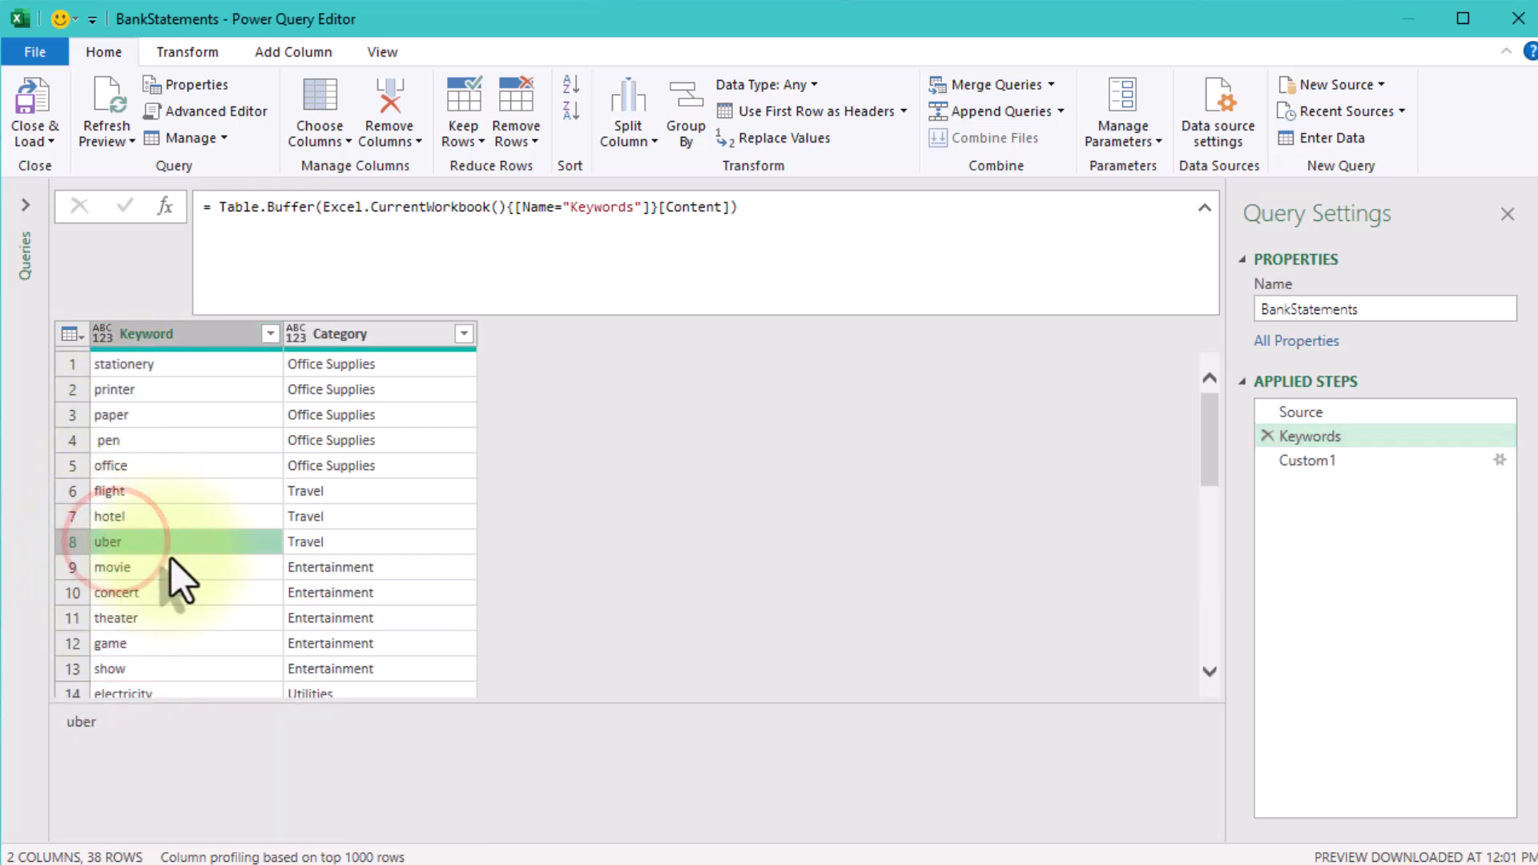
In the Custom1 formula, add Comparer.OrdinalIgnoreCase as the comparer argument of Text.Contains and apply it.
{"action": "left_click", "coordinate": [1354, 458]}
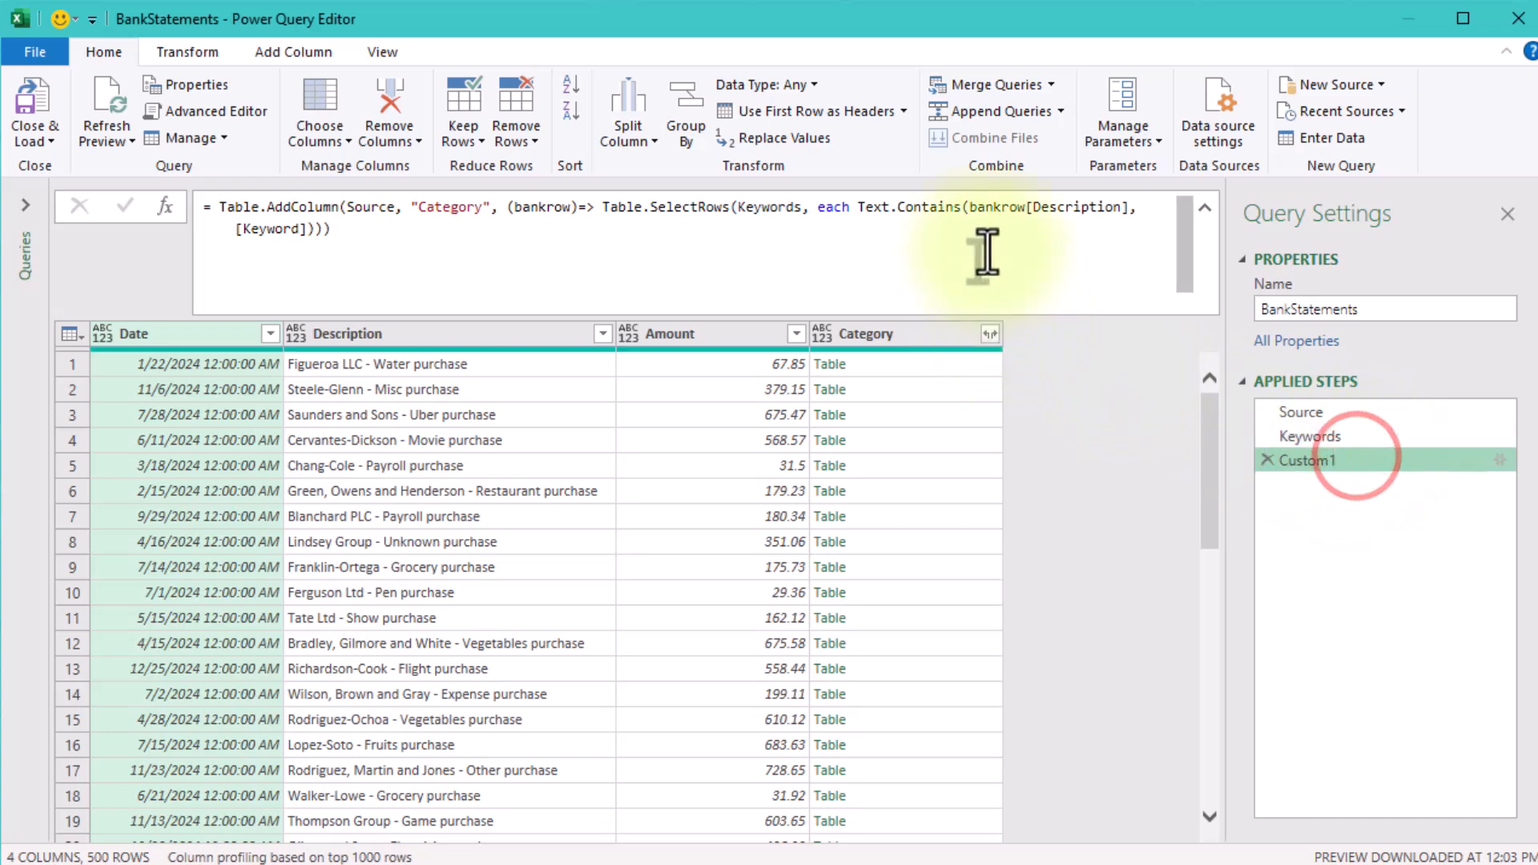
{"action": "left_click", "coordinate": [306, 233]}
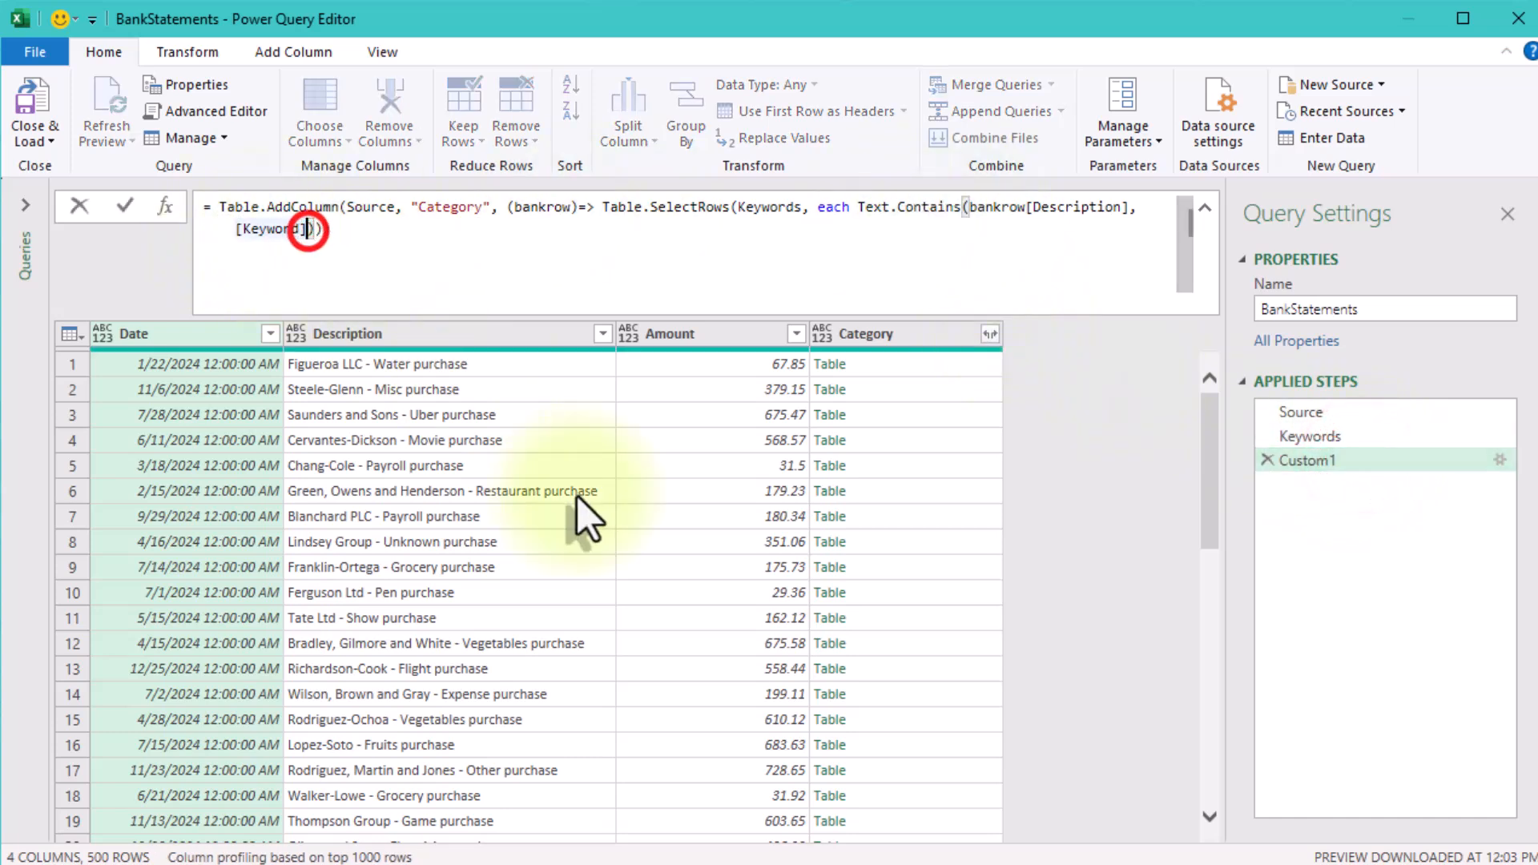
{"action": "type", "text": ","}
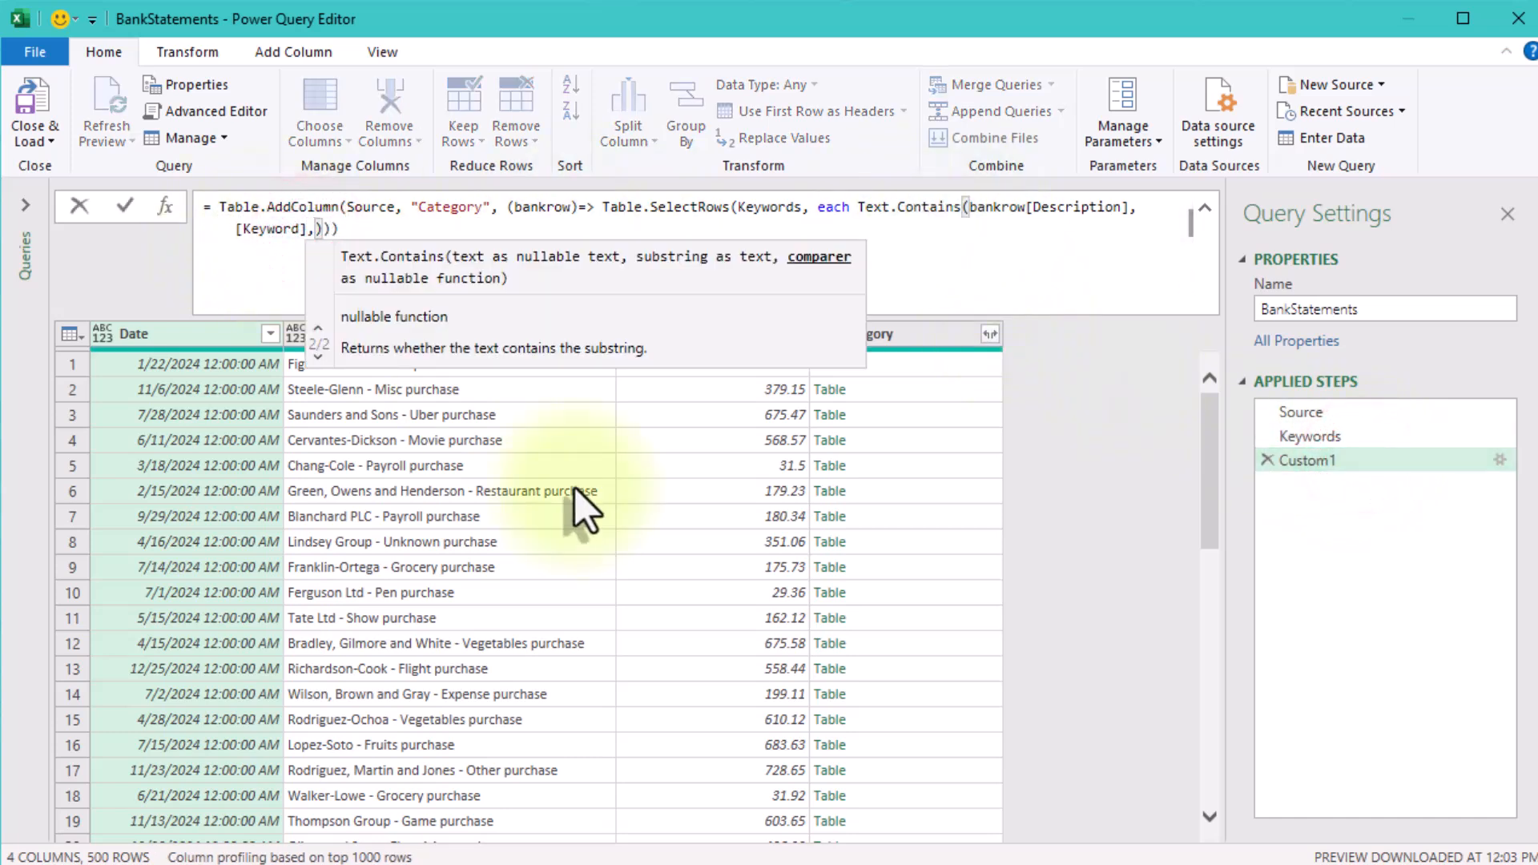
{"action": "type", "text": "Comp"}
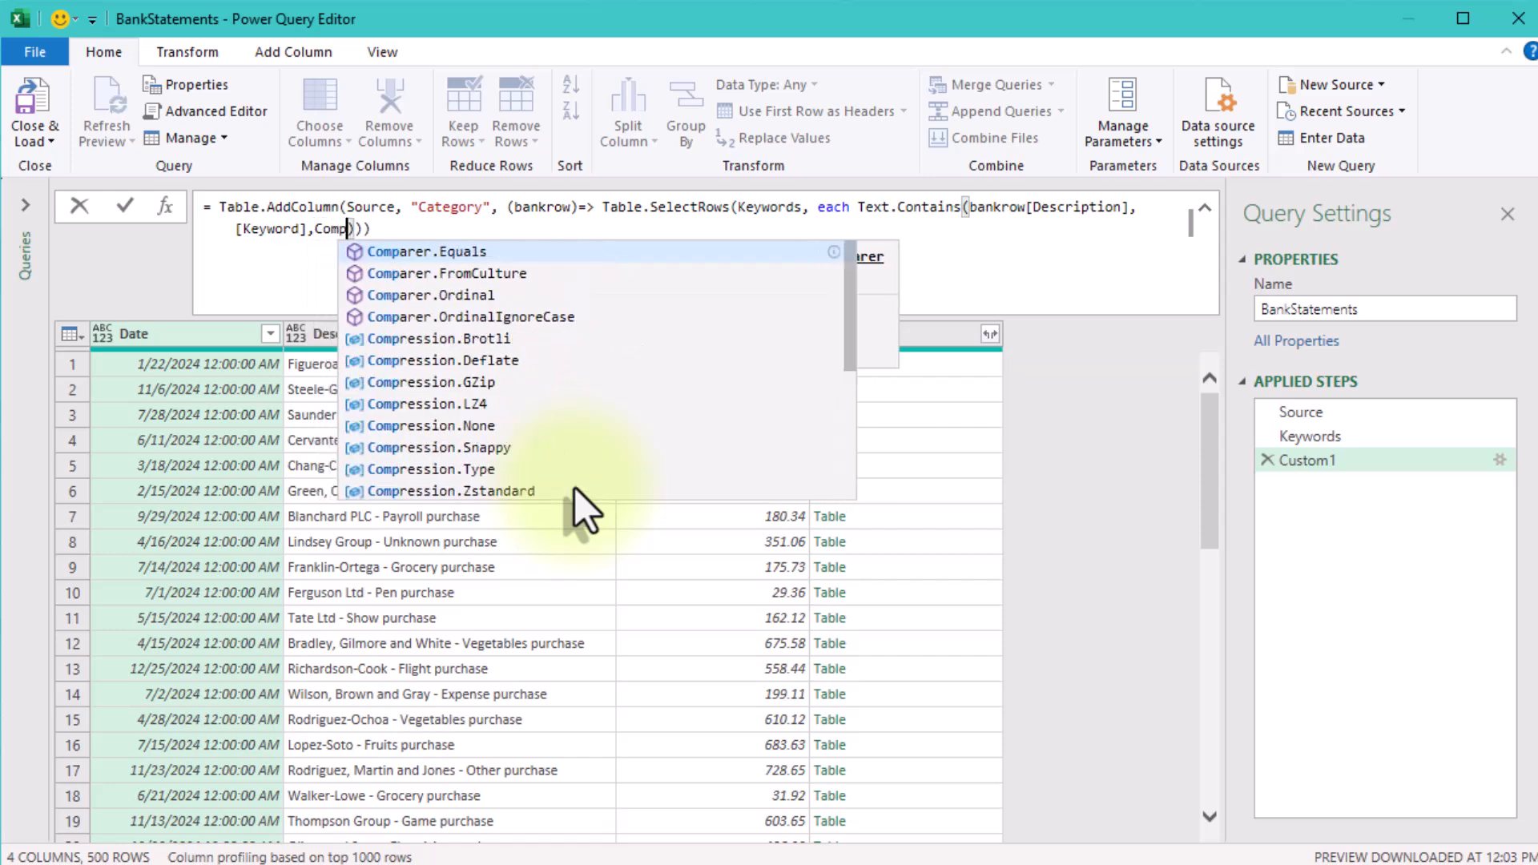
{"action": "left_click", "coordinate": [492, 319]}
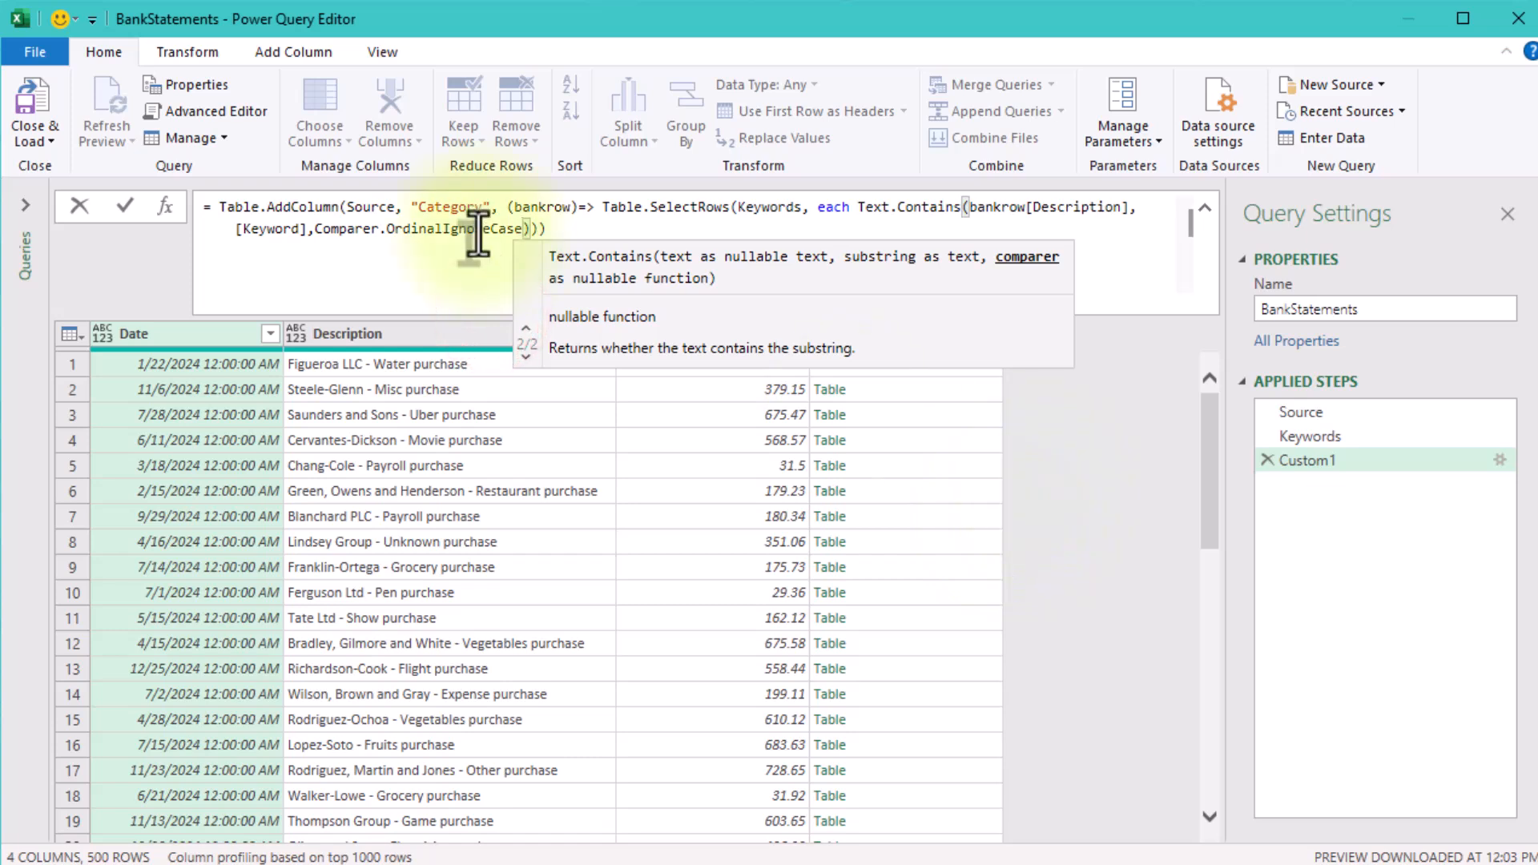
{"action": "left_click", "coordinate": [1070, 445]}
Preview the nested Category tables for various transactions to check which keyword and category each description matches.
{"action": "left_click", "coordinate": [968, 383]}
{"action": "left_click", "coordinate": [964, 368]}
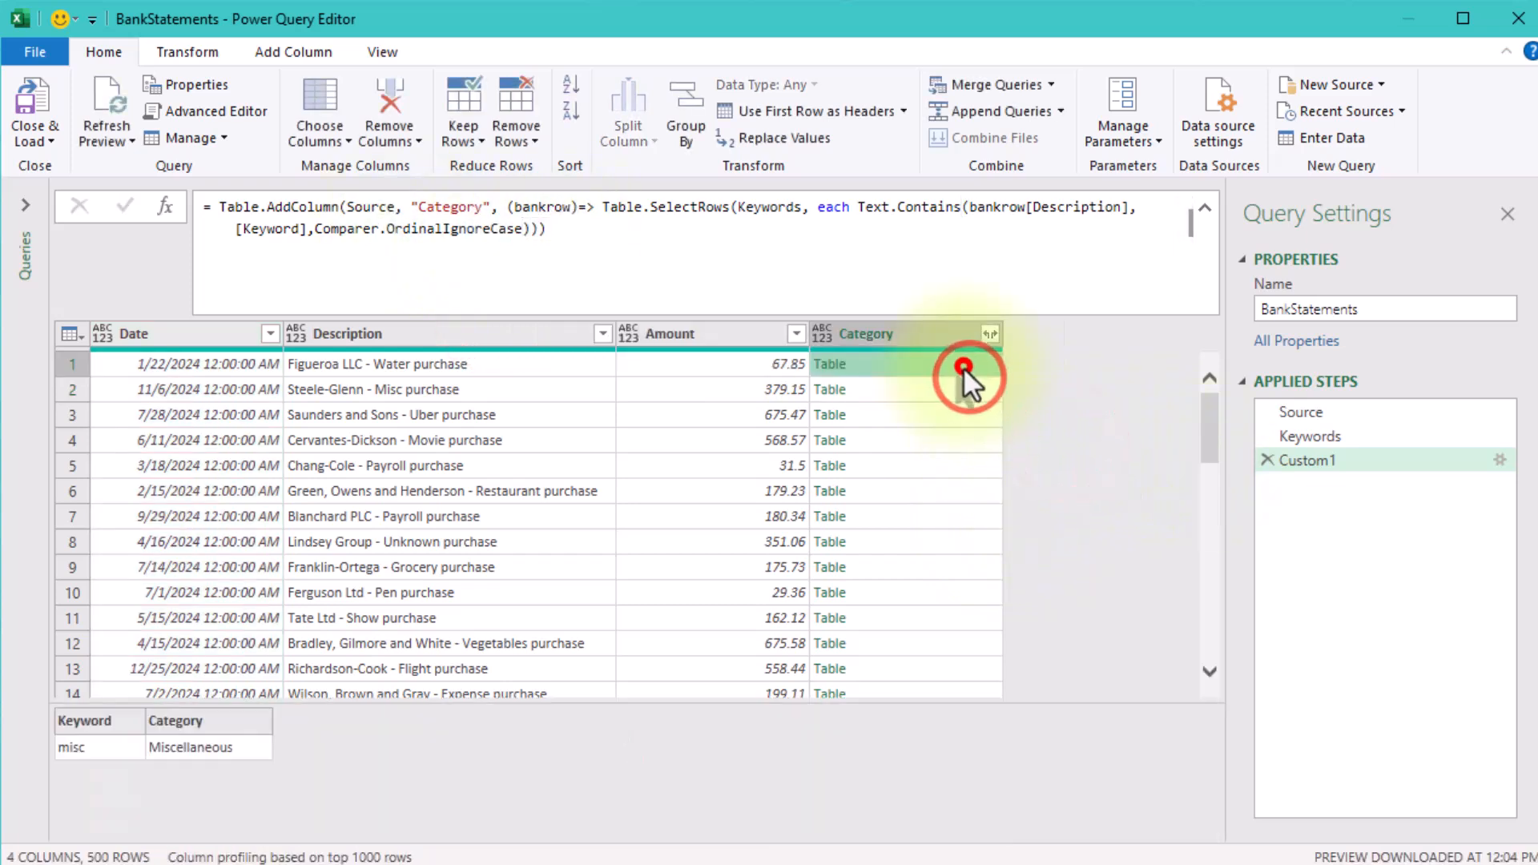
{"action": "left_click", "coordinate": [967, 409]}
{"action": "left_click", "coordinate": [962, 440]}
{"action": "left_click", "coordinate": [966, 465]}
{"action": "left_click", "coordinate": [960, 491]}
{"action": "left_click", "coordinate": [955, 538]}
{"action": "left_click", "coordinate": [945, 567]}
{"action": "left_click", "coordinate": [935, 592]}
{"action": "left_click", "coordinate": [929, 515]}
{"action": "left_click", "coordinate": [917, 490]}
{"action": "left_click", "coordinate": [925, 465]}
{"action": "scroll", "coordinate": [927, 631], "scroll_direction": "down", "scroll_amount": 3}
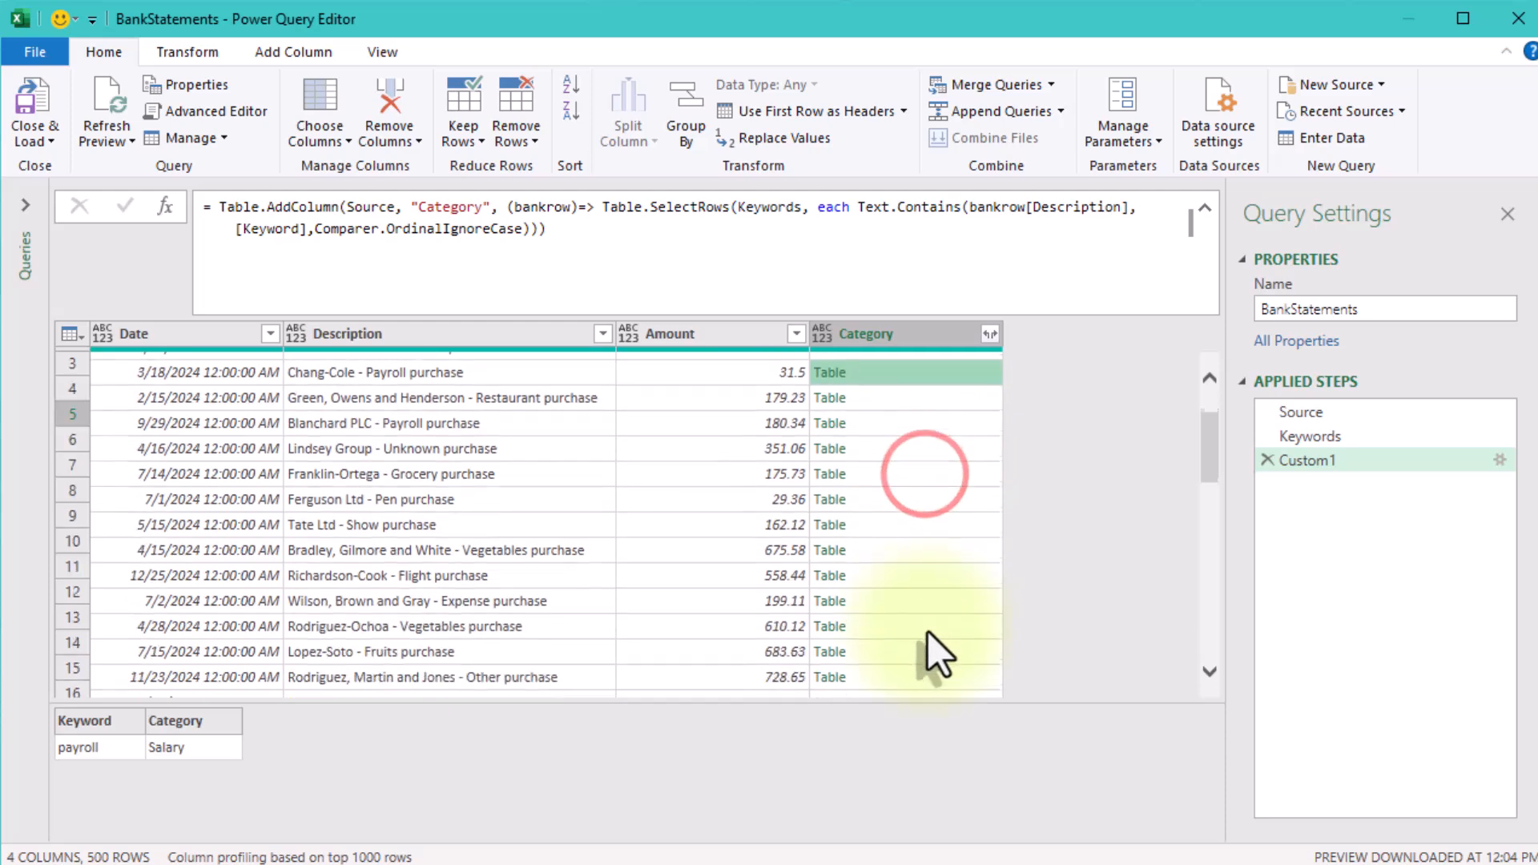
{"action": "left_click", "coordinate": [915, 587]}
{"action": "left_click", "coordinate": [910, 613]}
{"action": "scroll", "coordinate": [911, 616], "scroll_direction": "down", "scroll_amount": 1}
{"action": "left_click", "coordinate": [920, 619]}
{"action": "scroll", "coordinate": [925, 619], "scroll_direction": "down", "scroll_amount": 2}
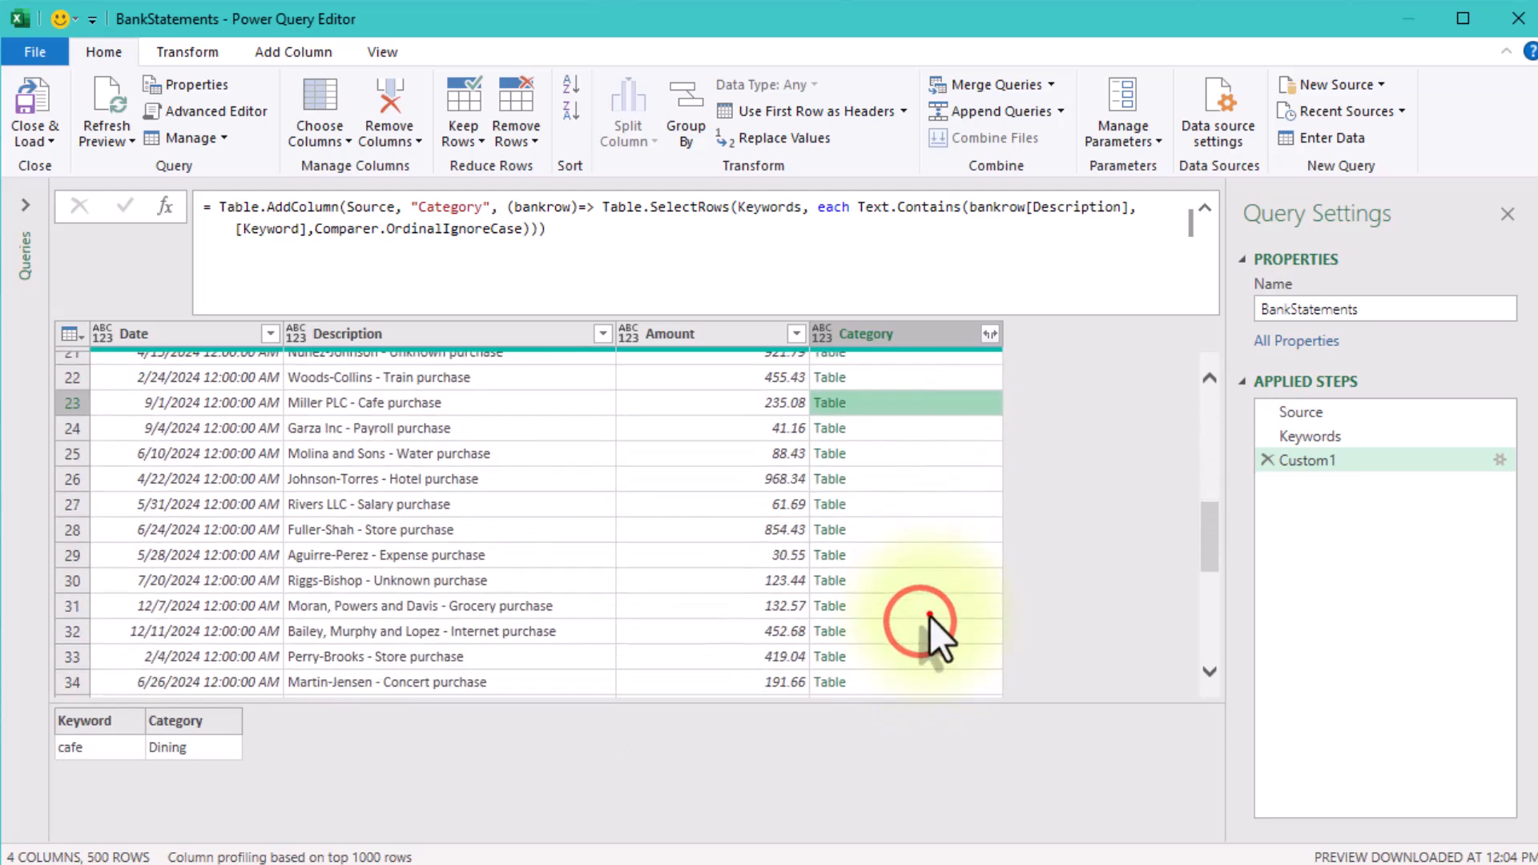
{"action": "left_click", "coordinate": [930, 615]}
{"action": "scroll", "coordinate": [944, 657], "scroll_direction": "down", "scroll_amount": 1}
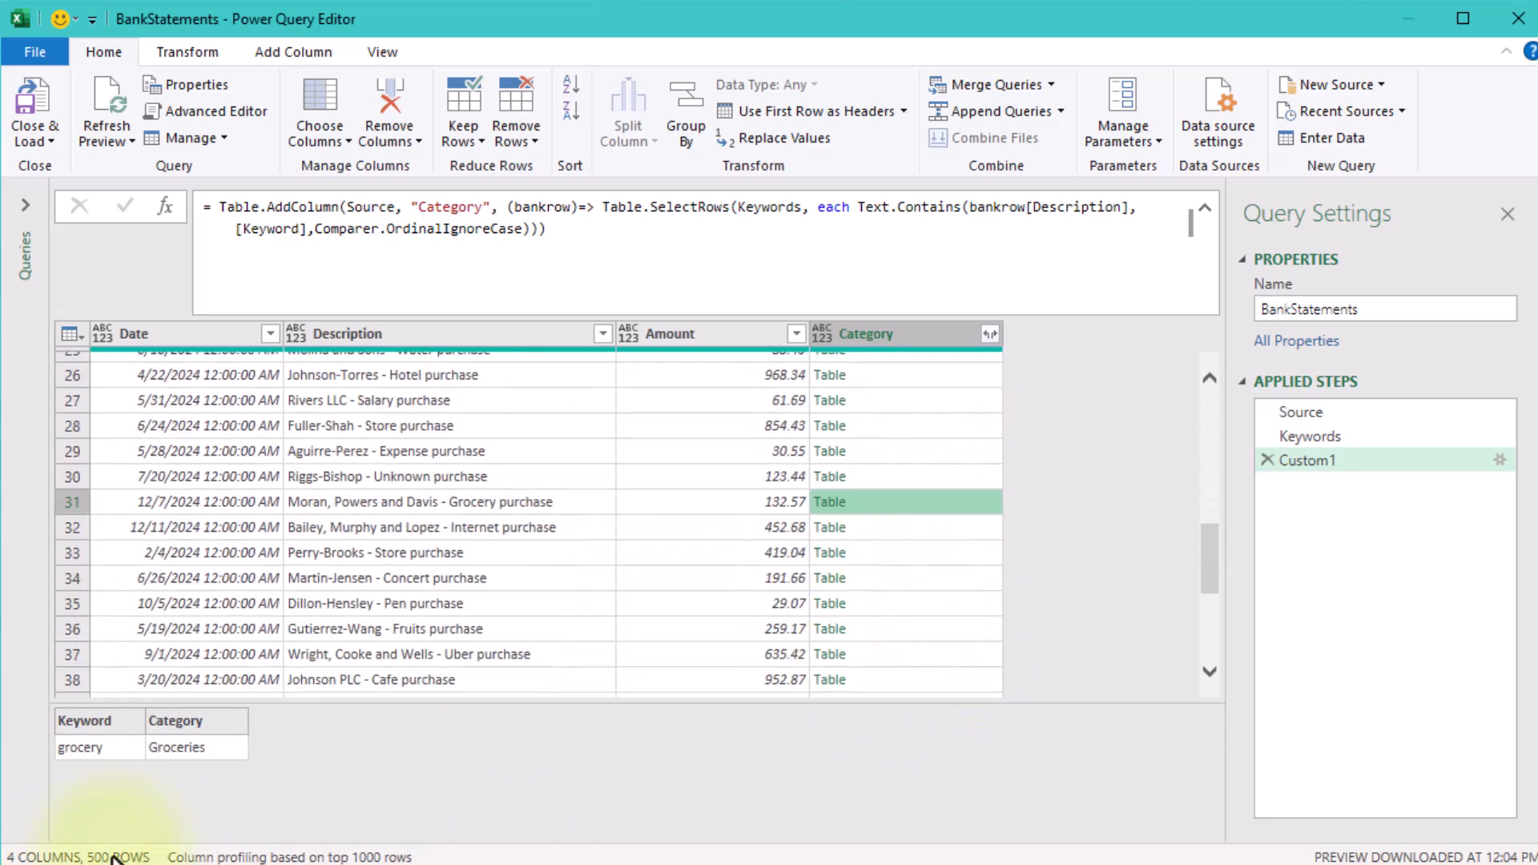
{"action": "left_click", "coordinate": [911, 588]}
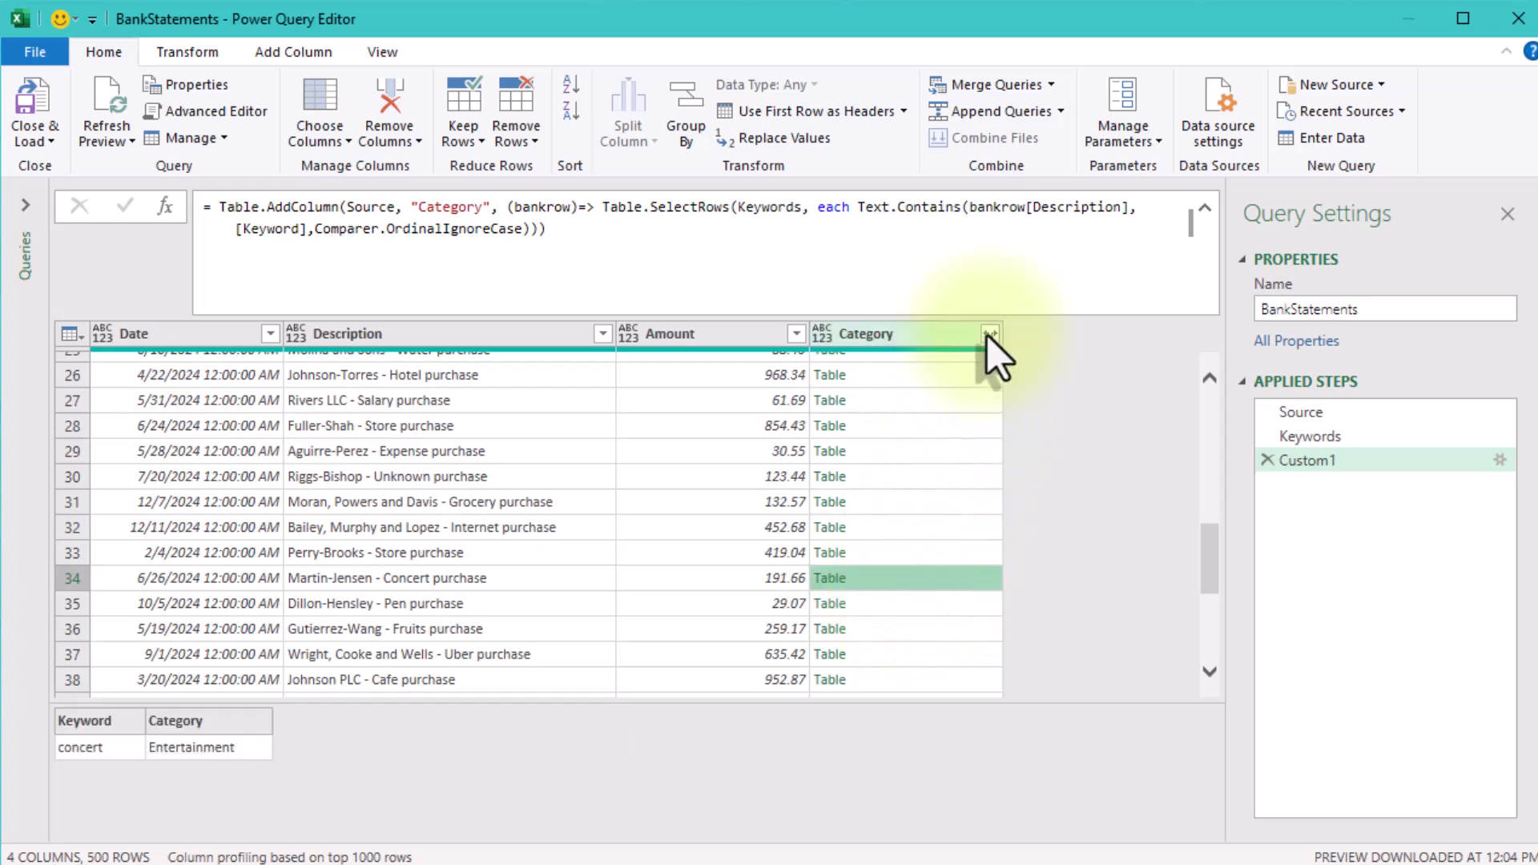
Try expanding only the Category field from the nested tables without the original column name prefix, and remove the resulting applied step.
{"action": "left_click", "coordinate": [990, 334]}
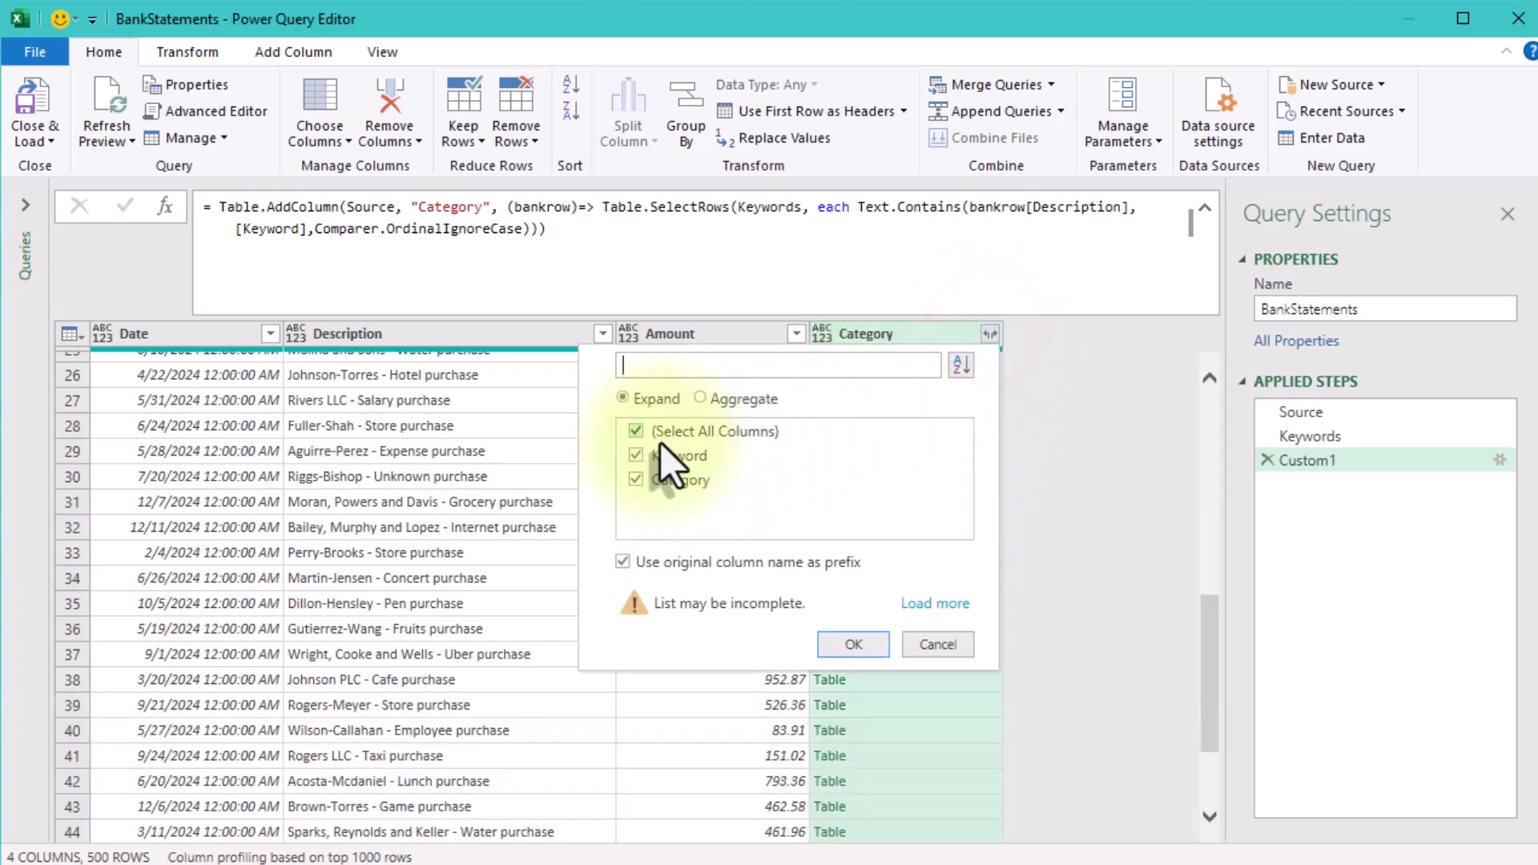
{"action": "left_click", "coordinate": [661, 435]}
{"action": "left_click", "coordinate": [681, 479]}
{"action": "left_click", "coordinate": [687, 557]}
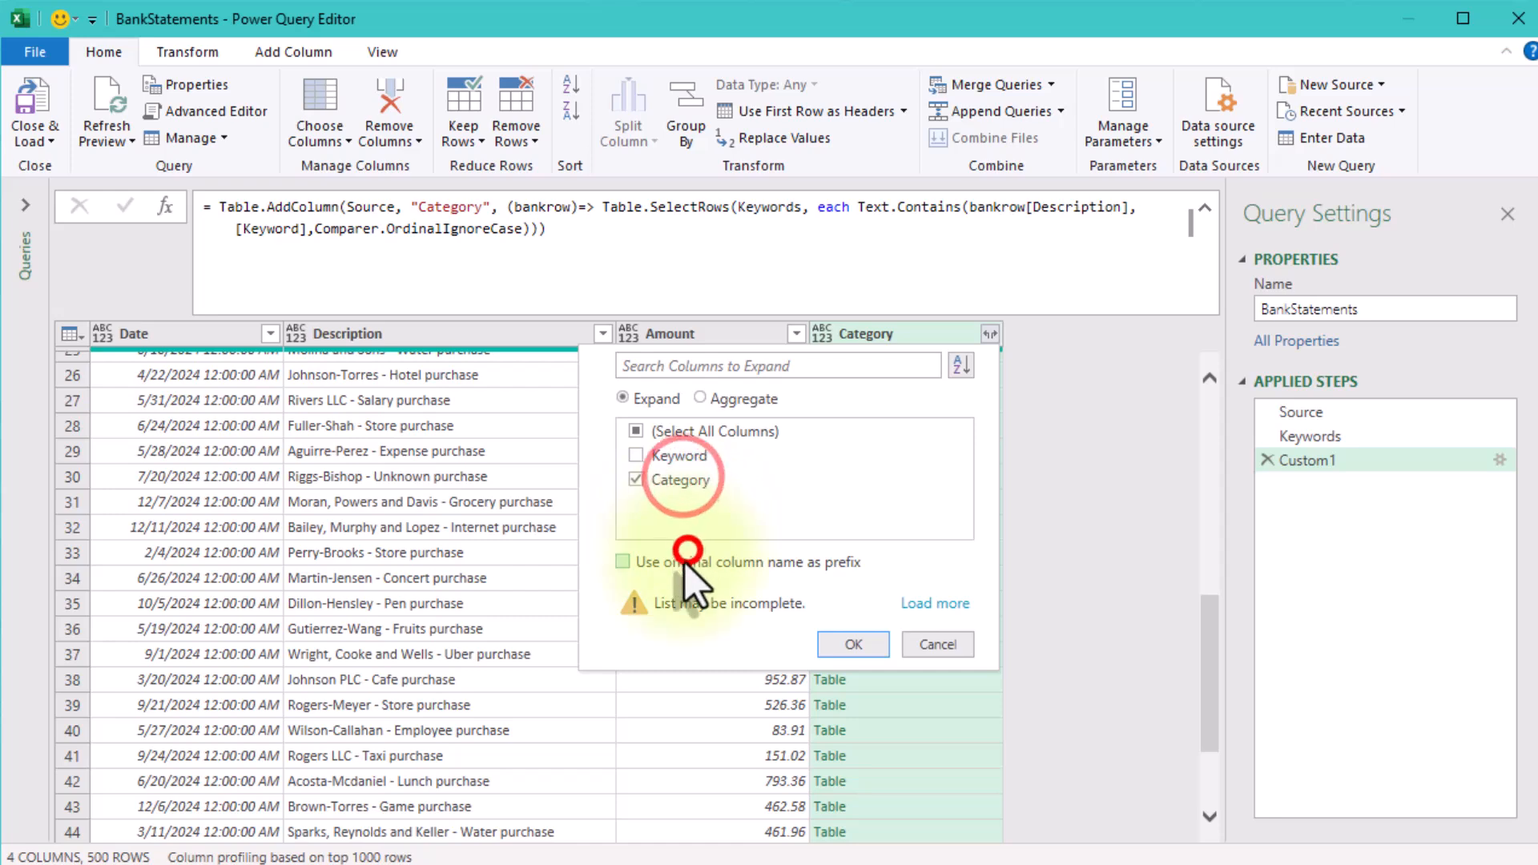
{"action": "left_click", "coordinate": [833, 641]}
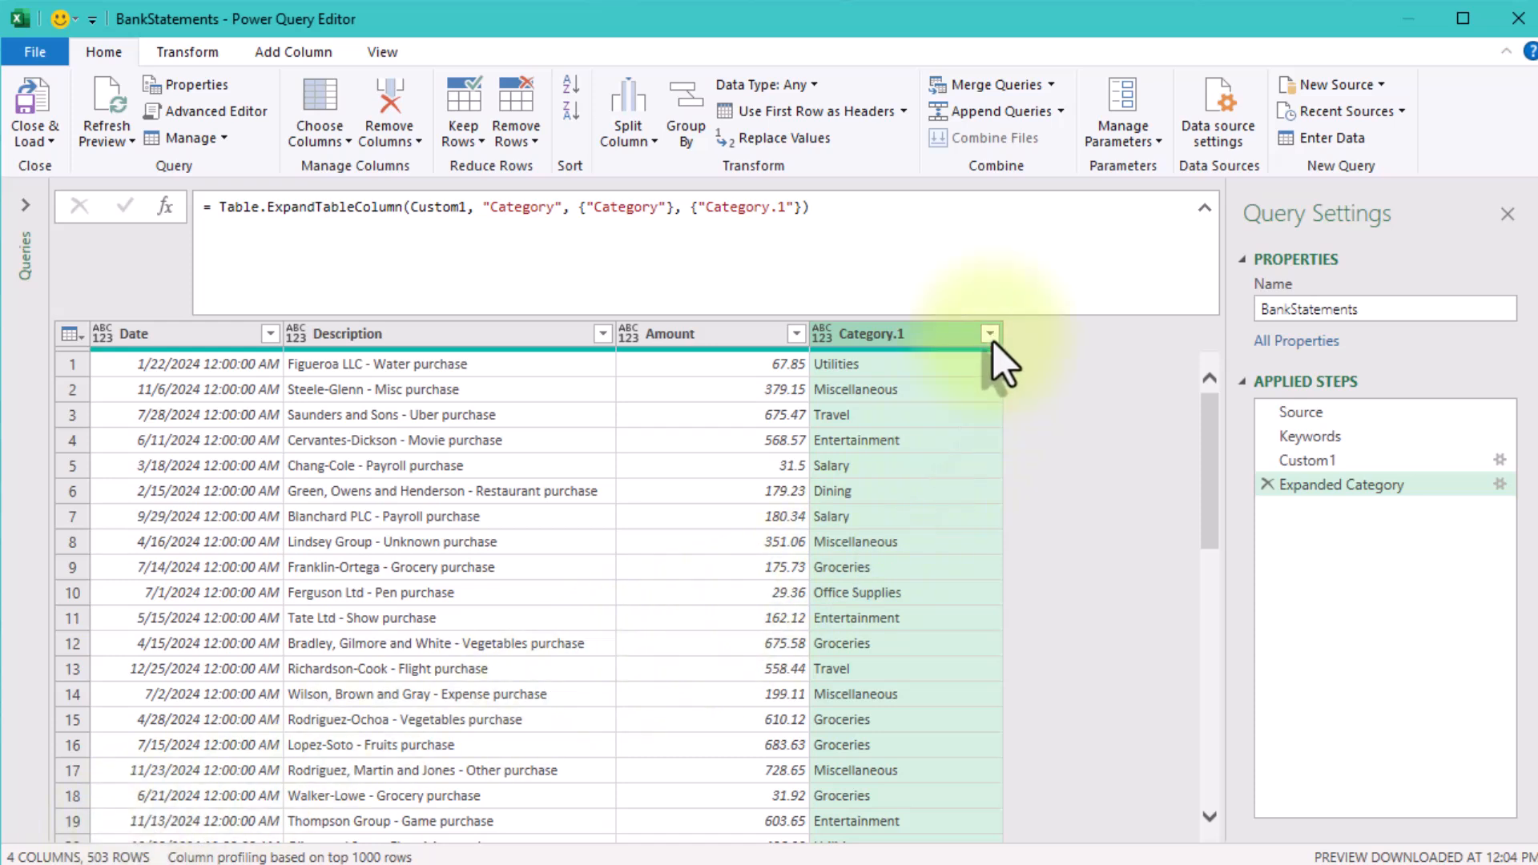
{"action": "left_click", "coordinate": [1266, 484]}
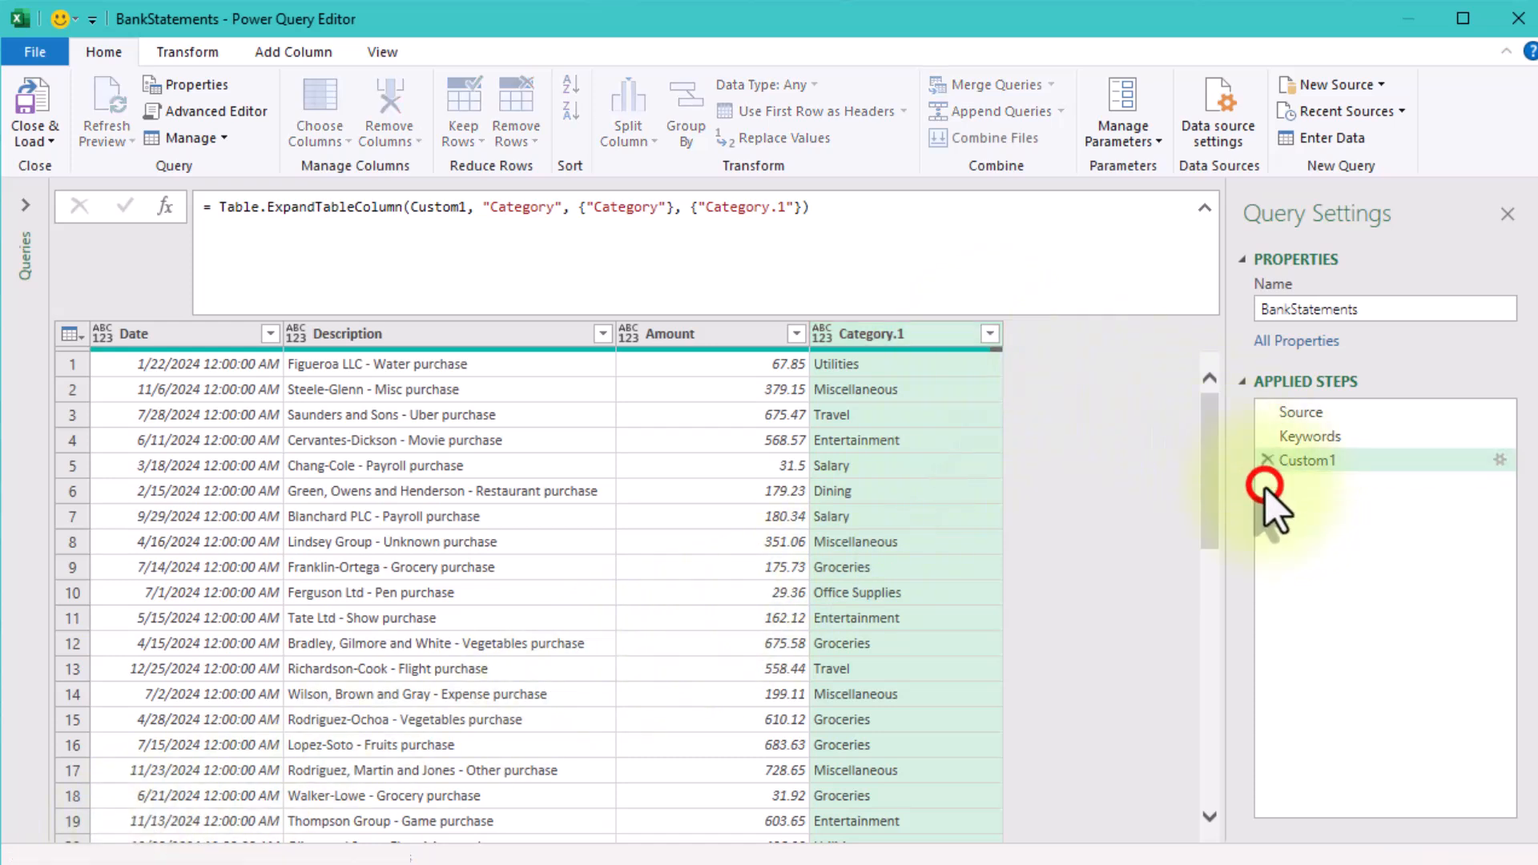
Append {0}[Category] to the Table.SelectRows expression so the first match's category is returned, and review the column's values.
{"action": "left_click", "coordinate": [519, 230]}
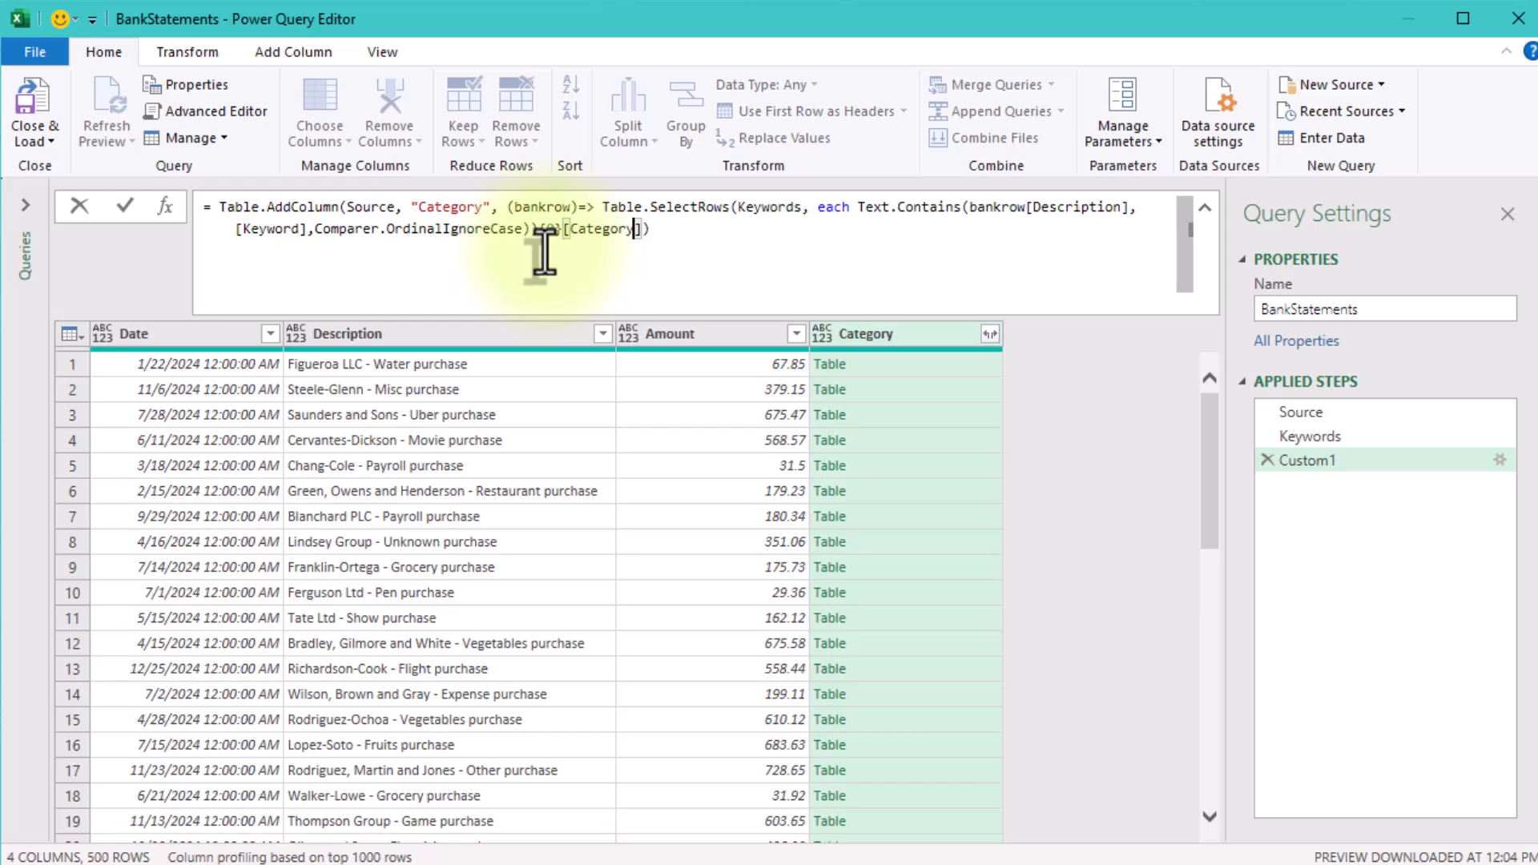
{"action": "left_click", "coordinate": [1061, 433]}
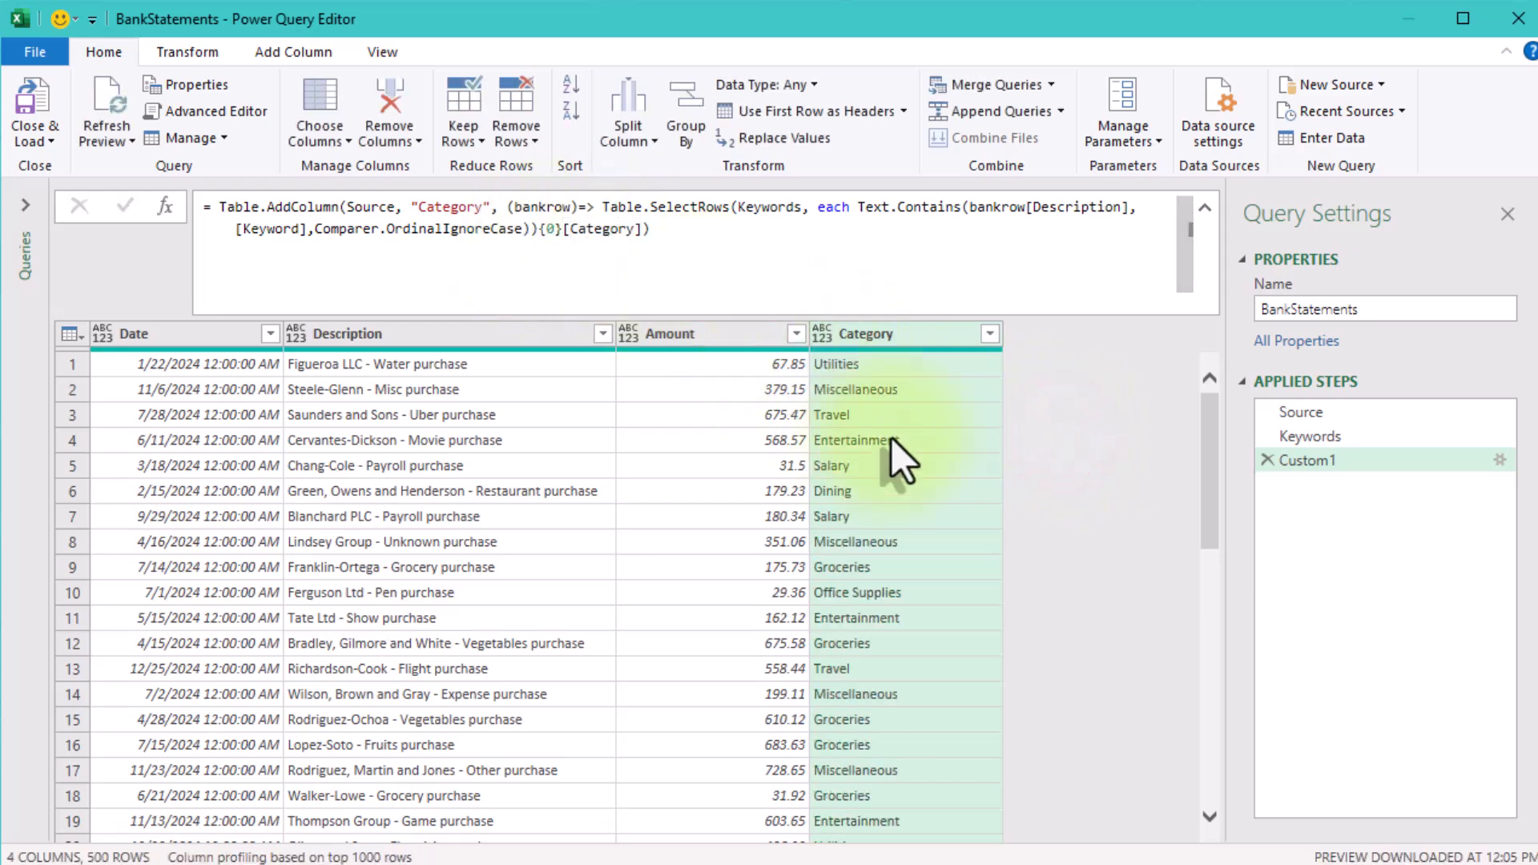
{"action": "scroll", "coordinate": [934, 488], "scroll_direction": "down", "scroll_amount": 20}
{"action": "scroll", "coordinate": [884, 559], "scroll_direction": "down", "scroll_amount": 8}
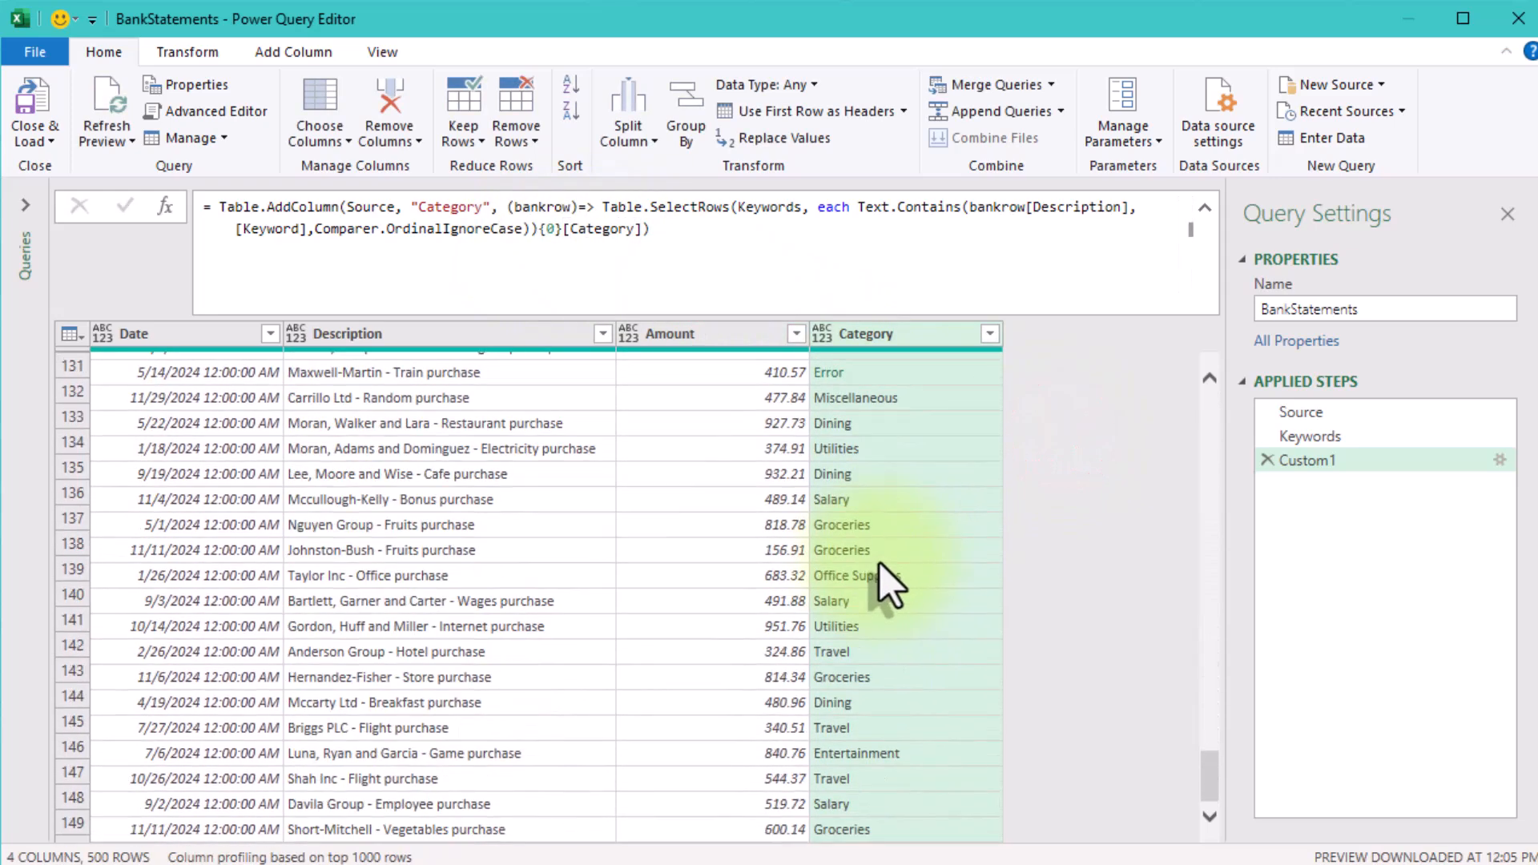
Close the query editor keeping the changes, and filter the loaded table's Category column to show only blank entries.
{"action": "left_click", "coordinate": [1511, 16]}
{"action": "left_click", "coordinate": [899, 567]}
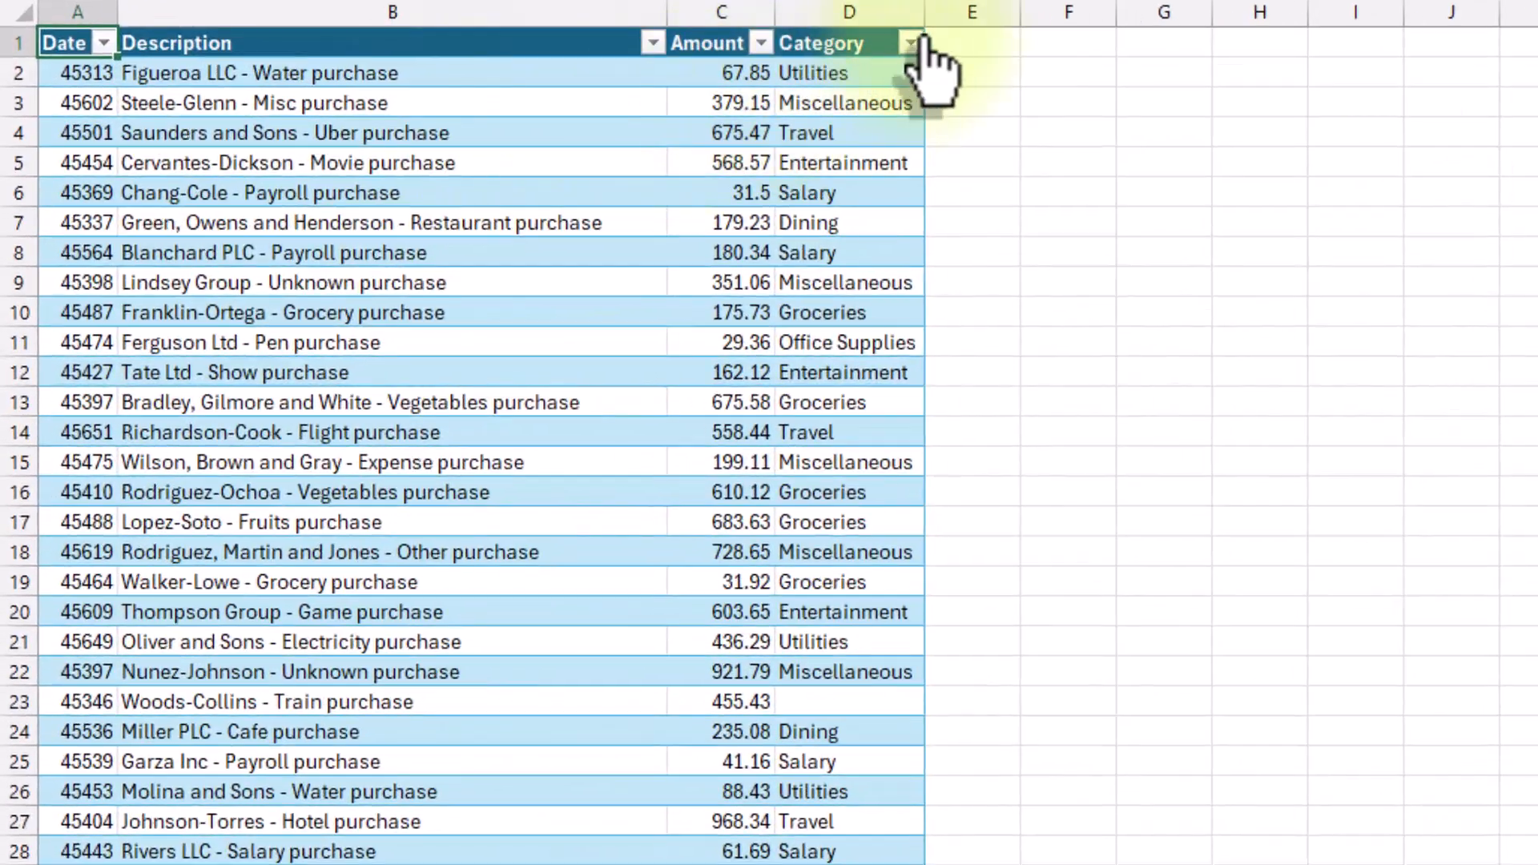
{"action": "left_click", "coordinate": [911, 44]}
{"action": "left_click", "coordinate": [633, 429]}
{"action": "scroll", "coordinate": [657, 705], "scroll_direction": "down", "scroll_amount": 2}
{"action": "left_click", "coordinate": [641, 753]}
{"action": "left_click", "coordinate": [790, 803]}
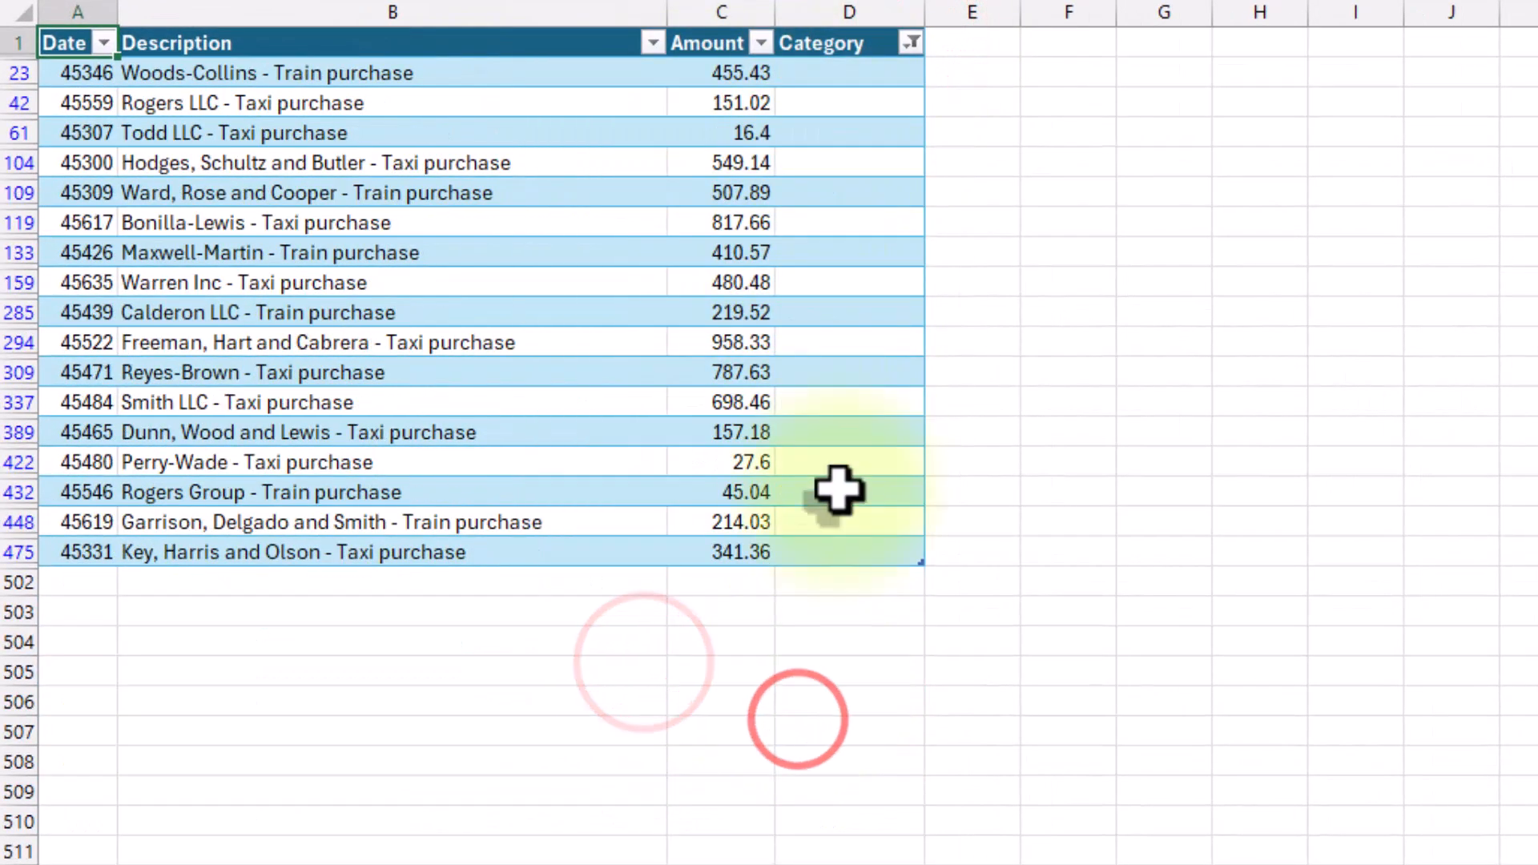
Check the uncategorized descriptions and add taxi and train as keywords below unknown on the transactions_dataset sheet.
{"action": "left_click", "coordinate": [350, 75]}
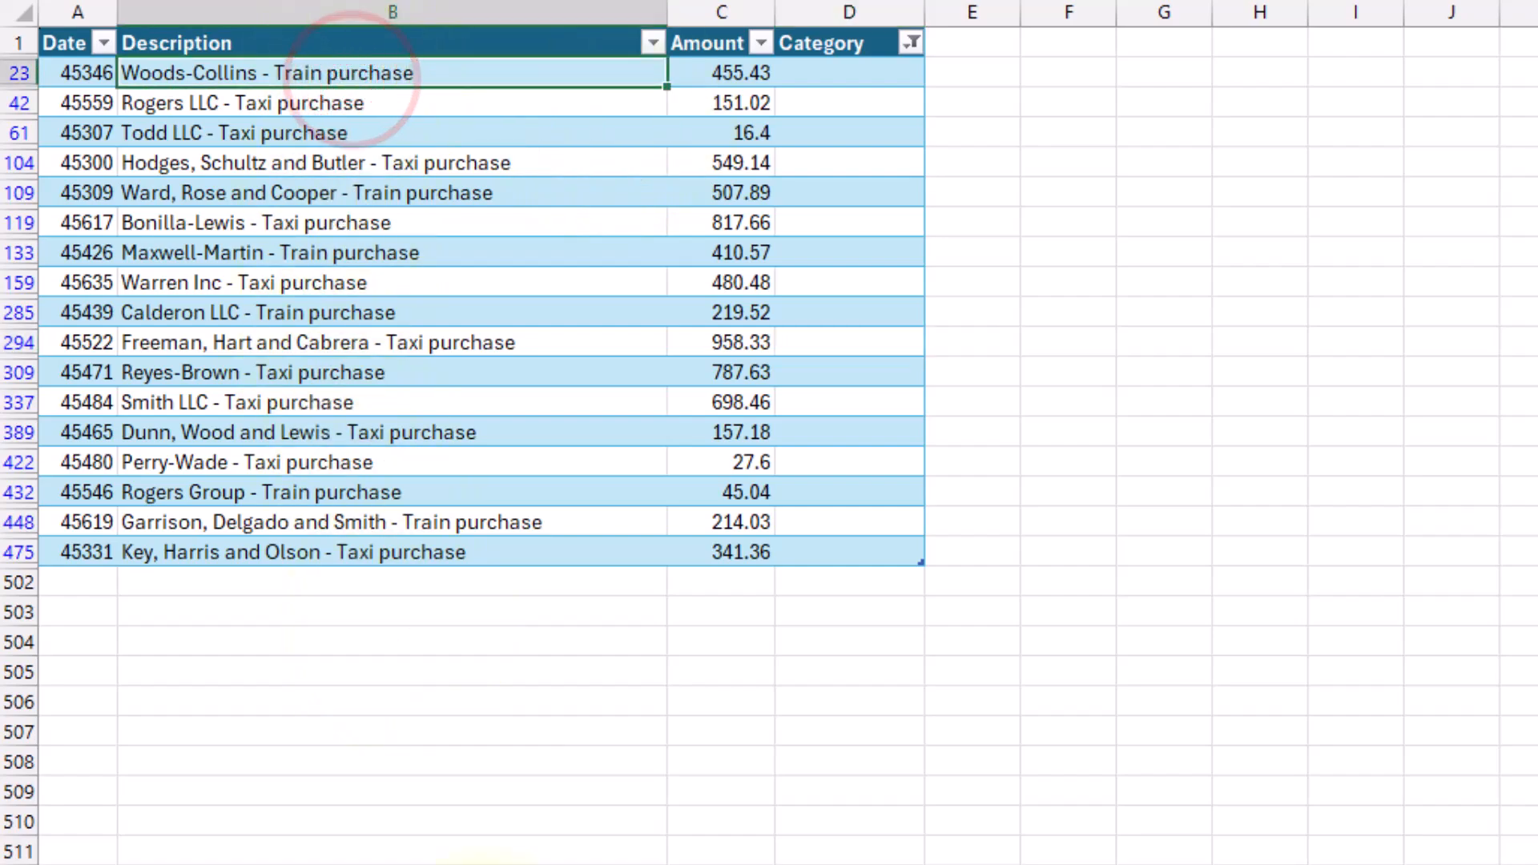
{"action": "left_click", "coordinate": [353, 552]}
{"action": "left_click", "coordinate": [405, 492]}
{"action": "left_click", "coordinate": [345, 462]}
{"action": "left_click", "coordinate": [280, 801]}
{"action": "scroll", "coordinate": [1066, 590], "scroll_direction": "down", "scroll_amount": 10}
{"action": "scroll", "coordinate": [934, 532], "scroll_direction": "up", "scroll_amount": 3}
{"action": "left_click", "coordinate": [934, 538]}
{"action": "type", "text": "tax"}
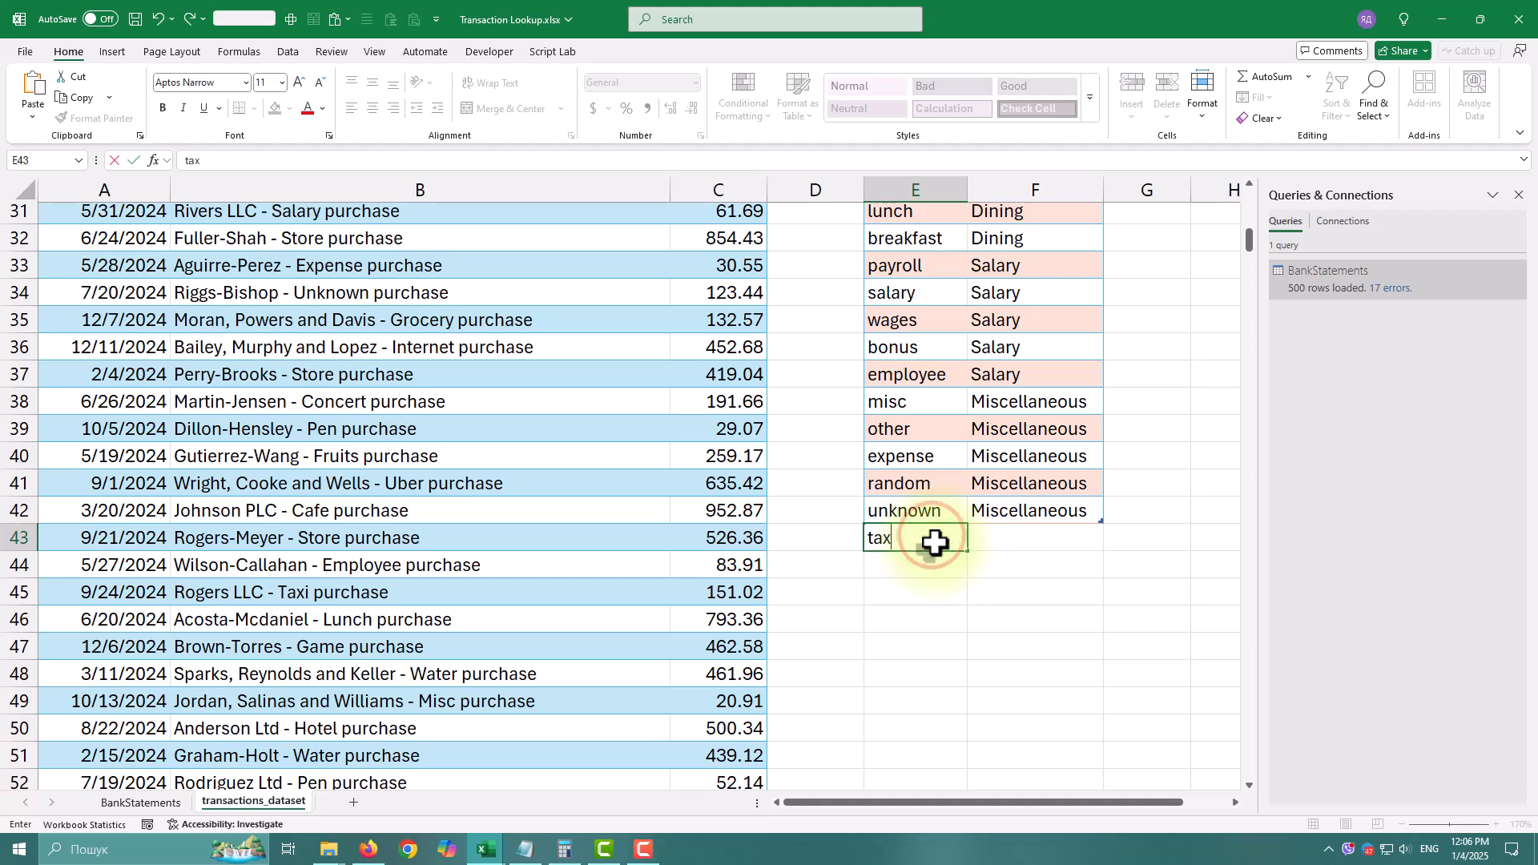
{"action": "key", "text": "Return"}
{"action": "type", "text": "train"}
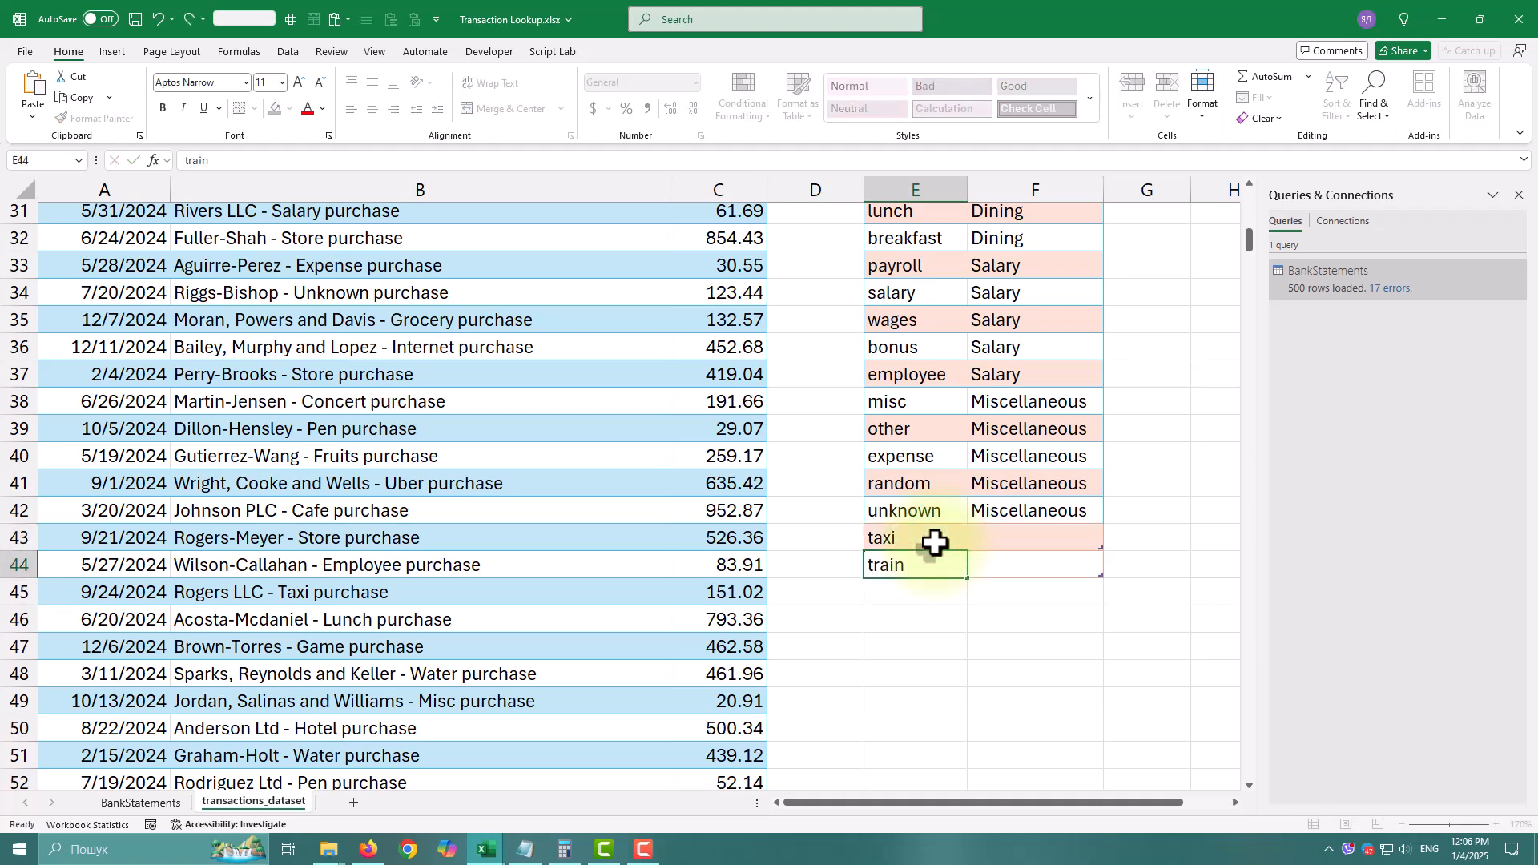
Assign the Travel category to the new taxi and train keywords by copying it from the hotel and uber rows.
{"action": "key", "text": "Right"}
{"action": "key", "text": "Up"}
{"action": "scroll", "coordinate": [1005, 371], "scroll_direction": "up", "scroll_amount": 7}
{"action": "left_click_drag", "start_coordinate": [1002, 238], "coordinate": [995, 256]}
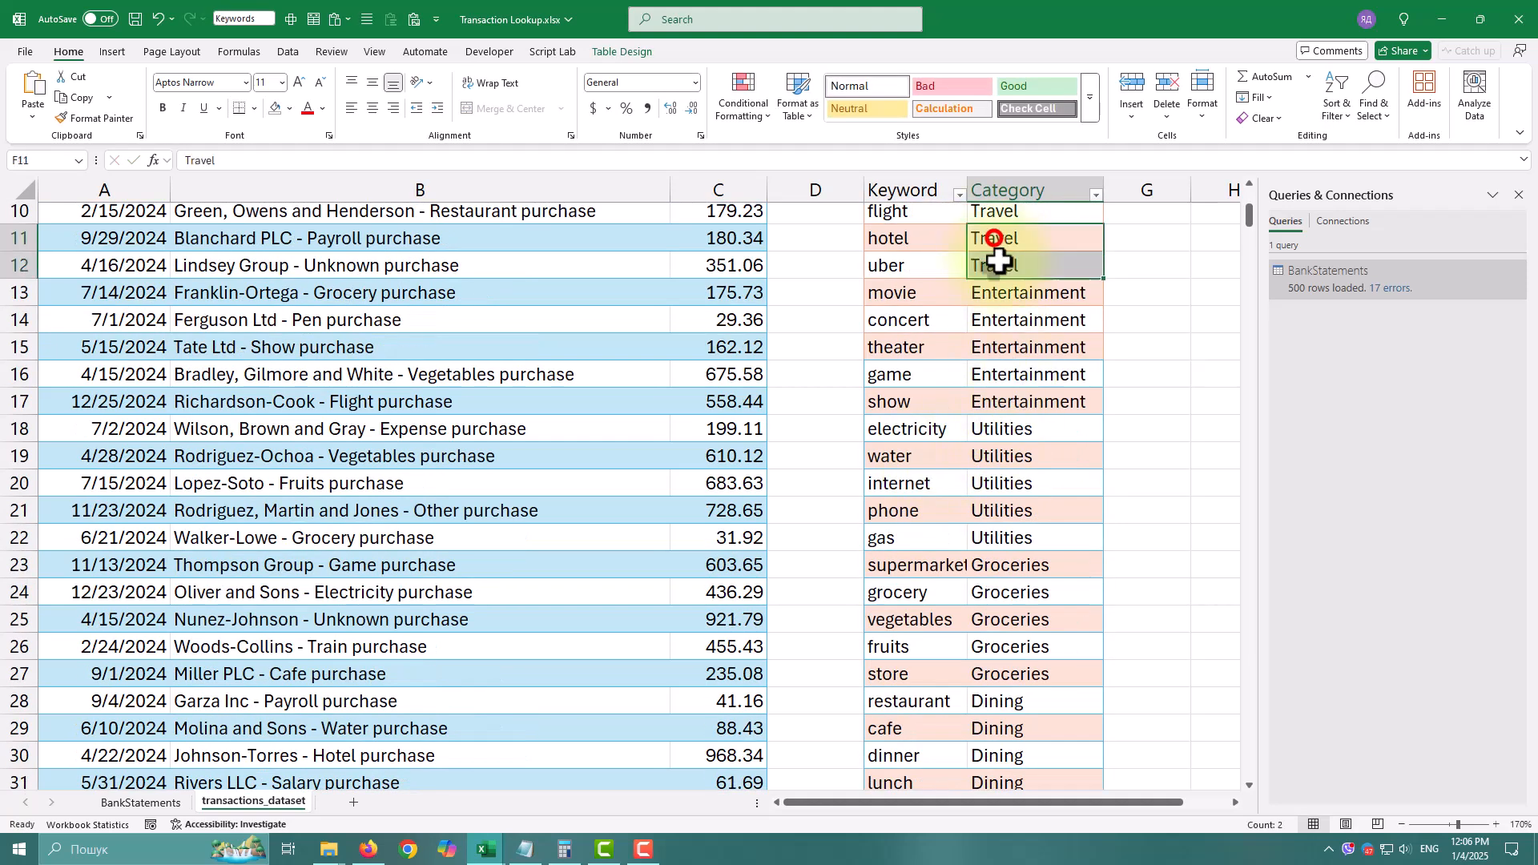
{"action": "right_click", "coordinate": [995, 245]}
{"action": "left_click", "coordinate": [1041, 319]}
{"action": "scroll", "coordinate": [1037, 430], "scroll_direction": "down", "scroll_amount": 5}
{"action": "scroll", "coordinate": [1037, 430], "scroll_direction": "down", "scroll_amount": 4}
{"action": "right_click", "coordinate": [1019, 374]}
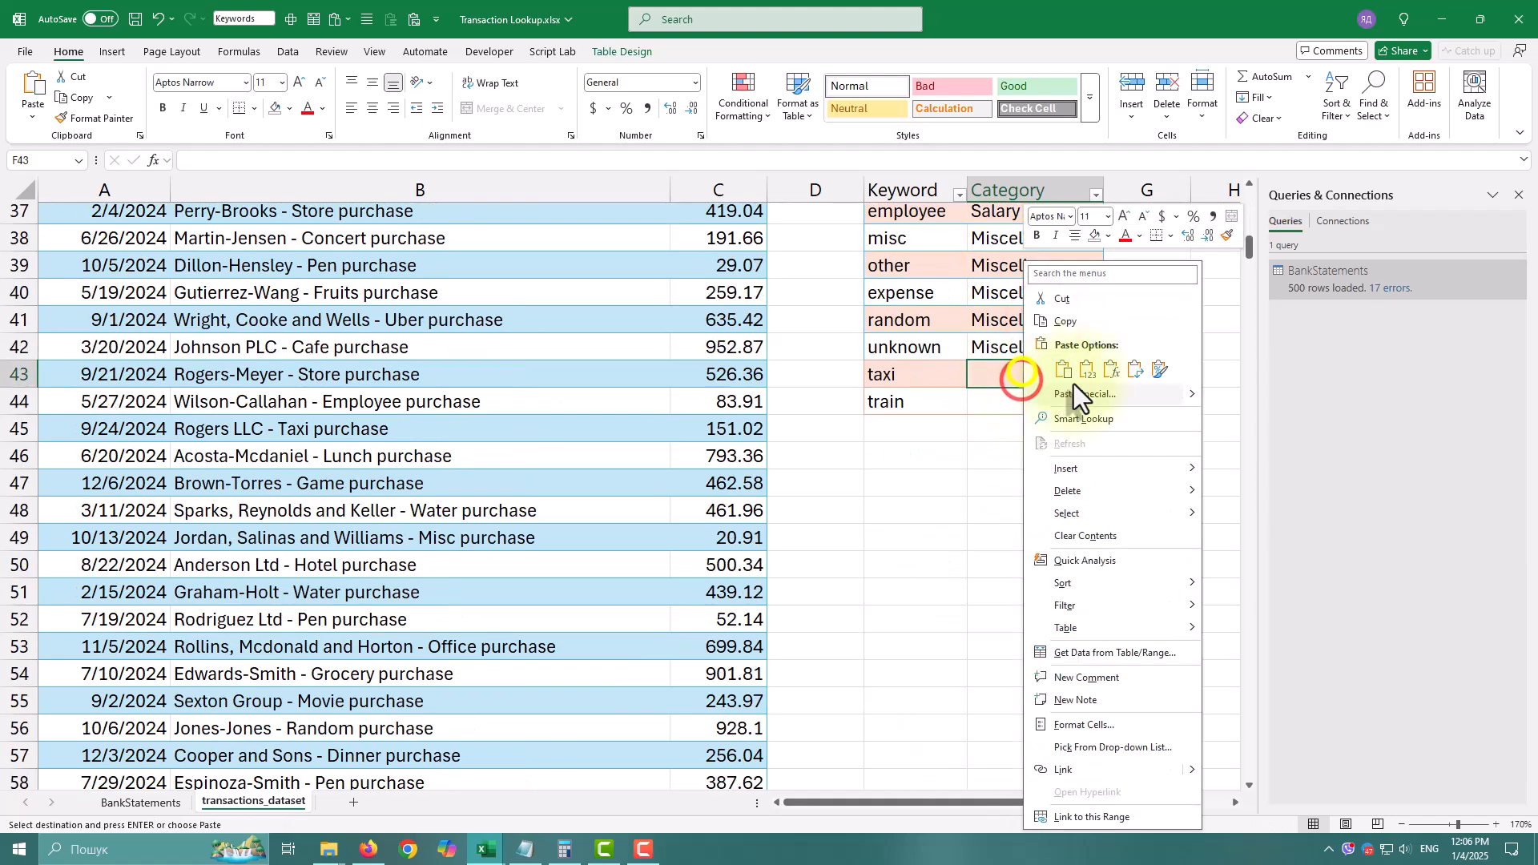
{"action": "left_click", "coordinate": [1090, 362]}
{"action": "left_click", "coordinate": [1027, 482]}
{"action": "left_click", "coordinate": [559, 506]}
Refresh all queries from the BankStatements sheet and clear the blanks filter on the loaded table's Category column.
{"action": "left_click", "coordinate": [137, 803]}
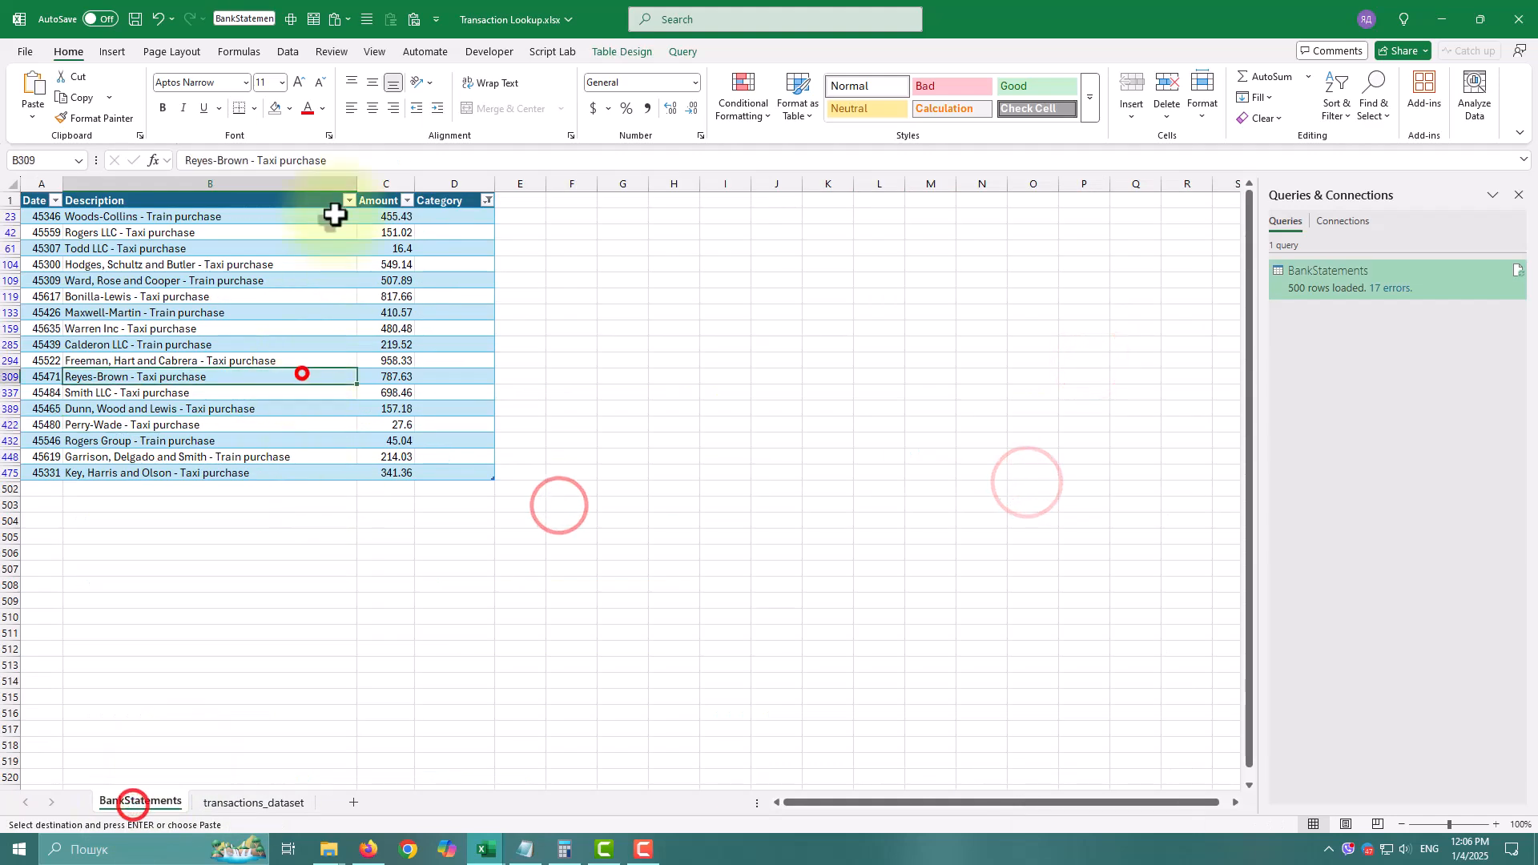
{"action": "left_click", "coordinate": [289, 51]}
{"action": "left_click", "coordinate": [373, 114]}
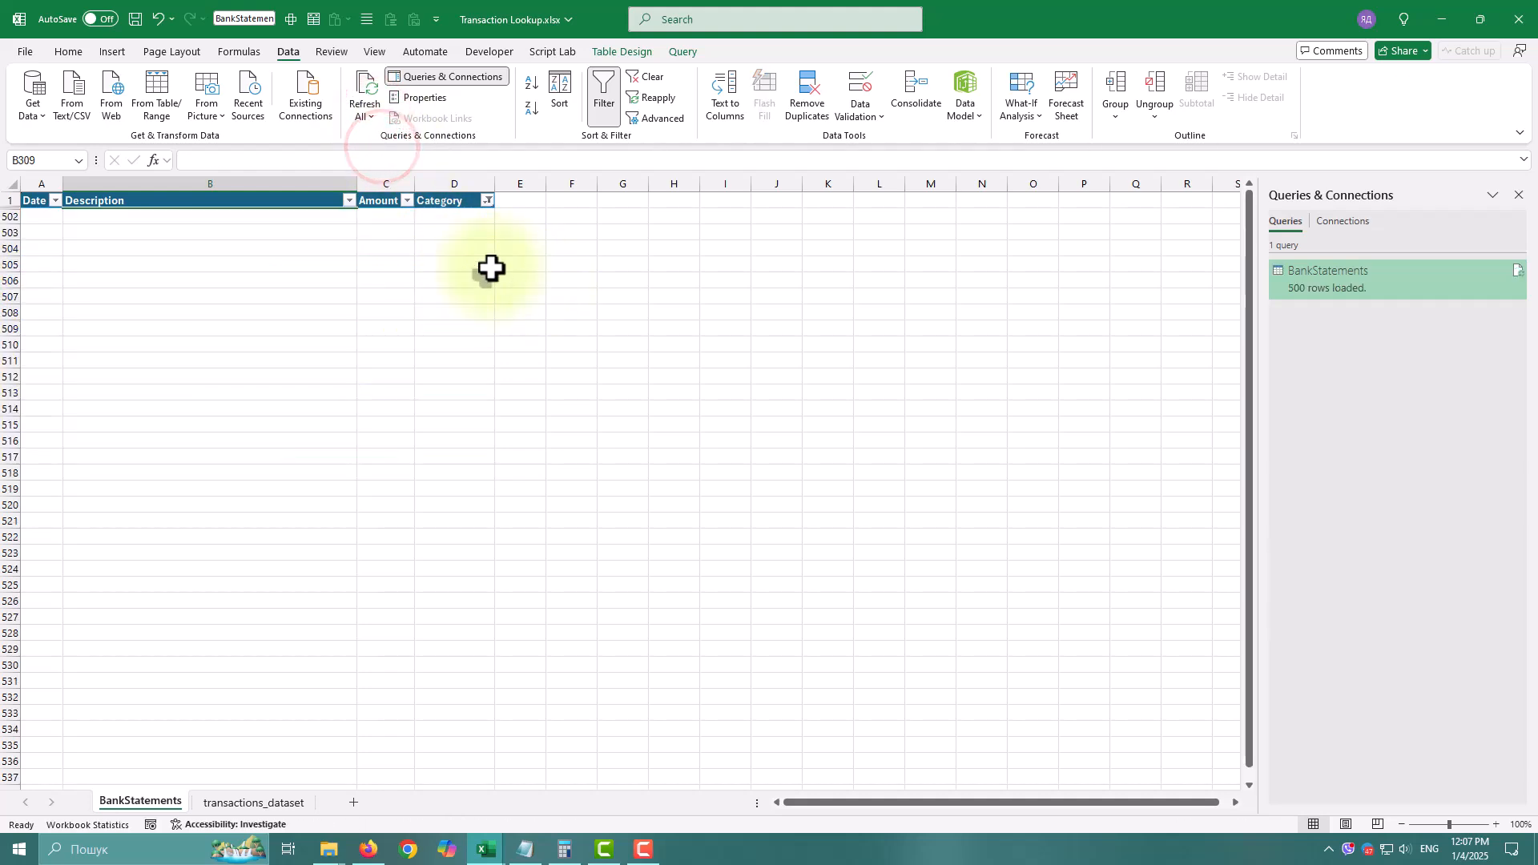
{"action": "left_click", "coordinate": [488, 200]}
{"action": "left_click", "coordinate": [425, 556]}
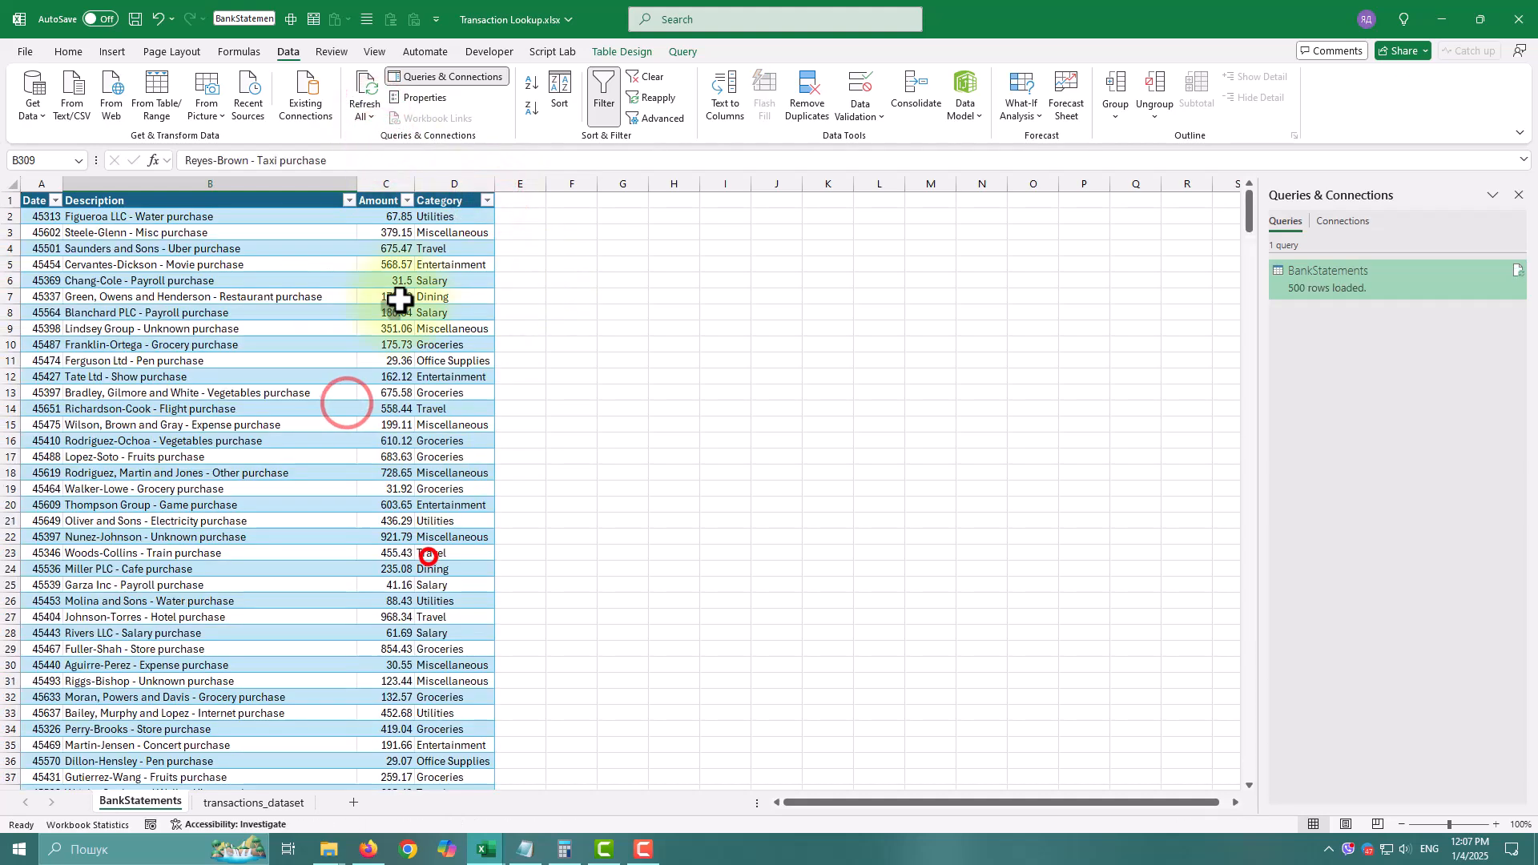
Edit the BankStatements query's Custom1 formula, adding try before Table.SelectRows and otherwise "Unknown" after {0}[Category].
{"action": "double_click", "coordinate": [1359, 278]}
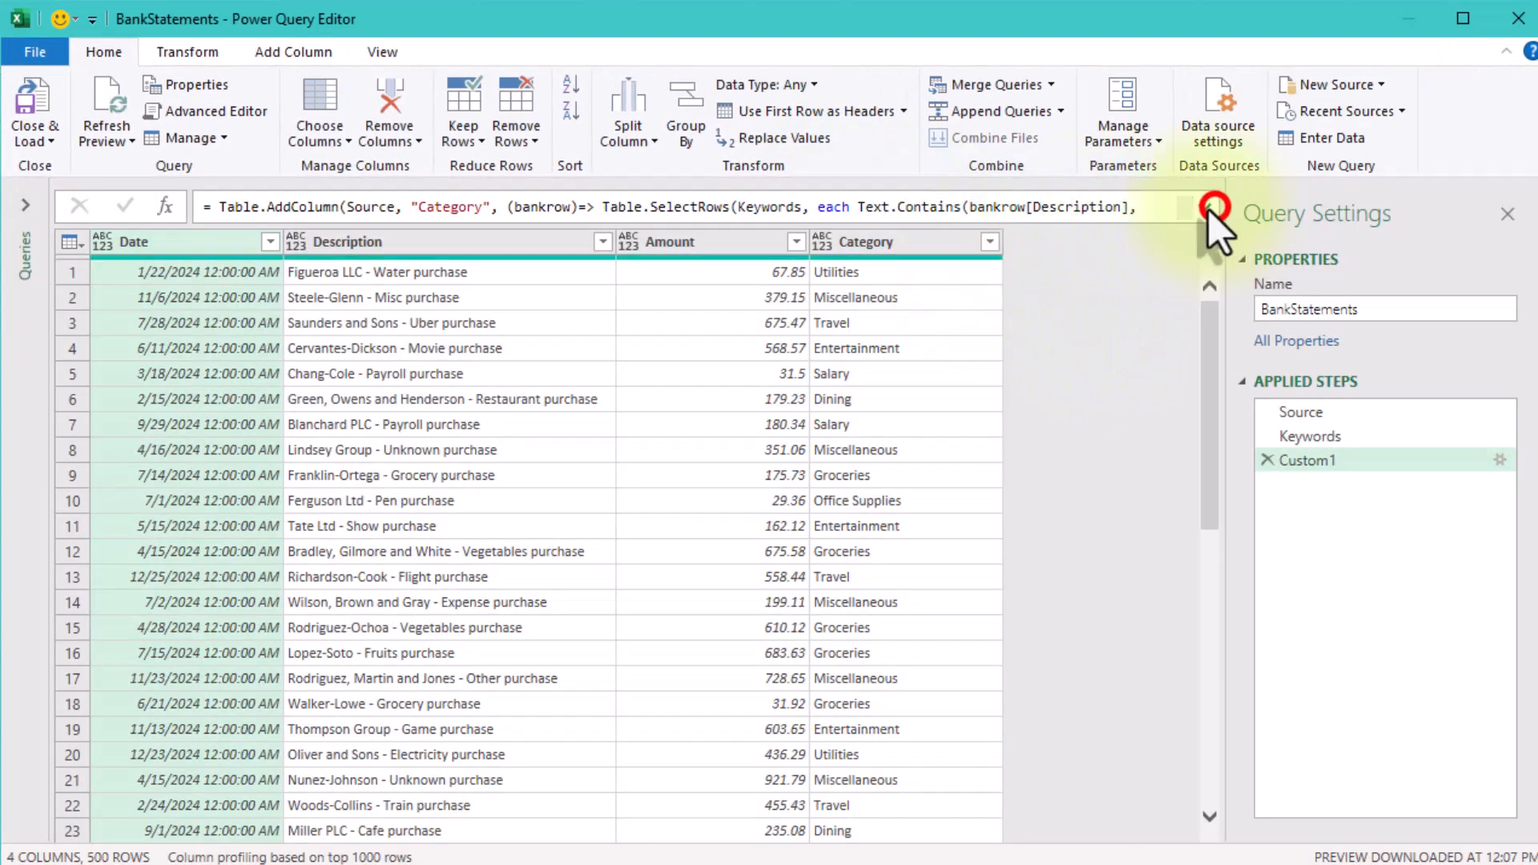
{"action": "left_click", "coordinate": [1205, 208]}
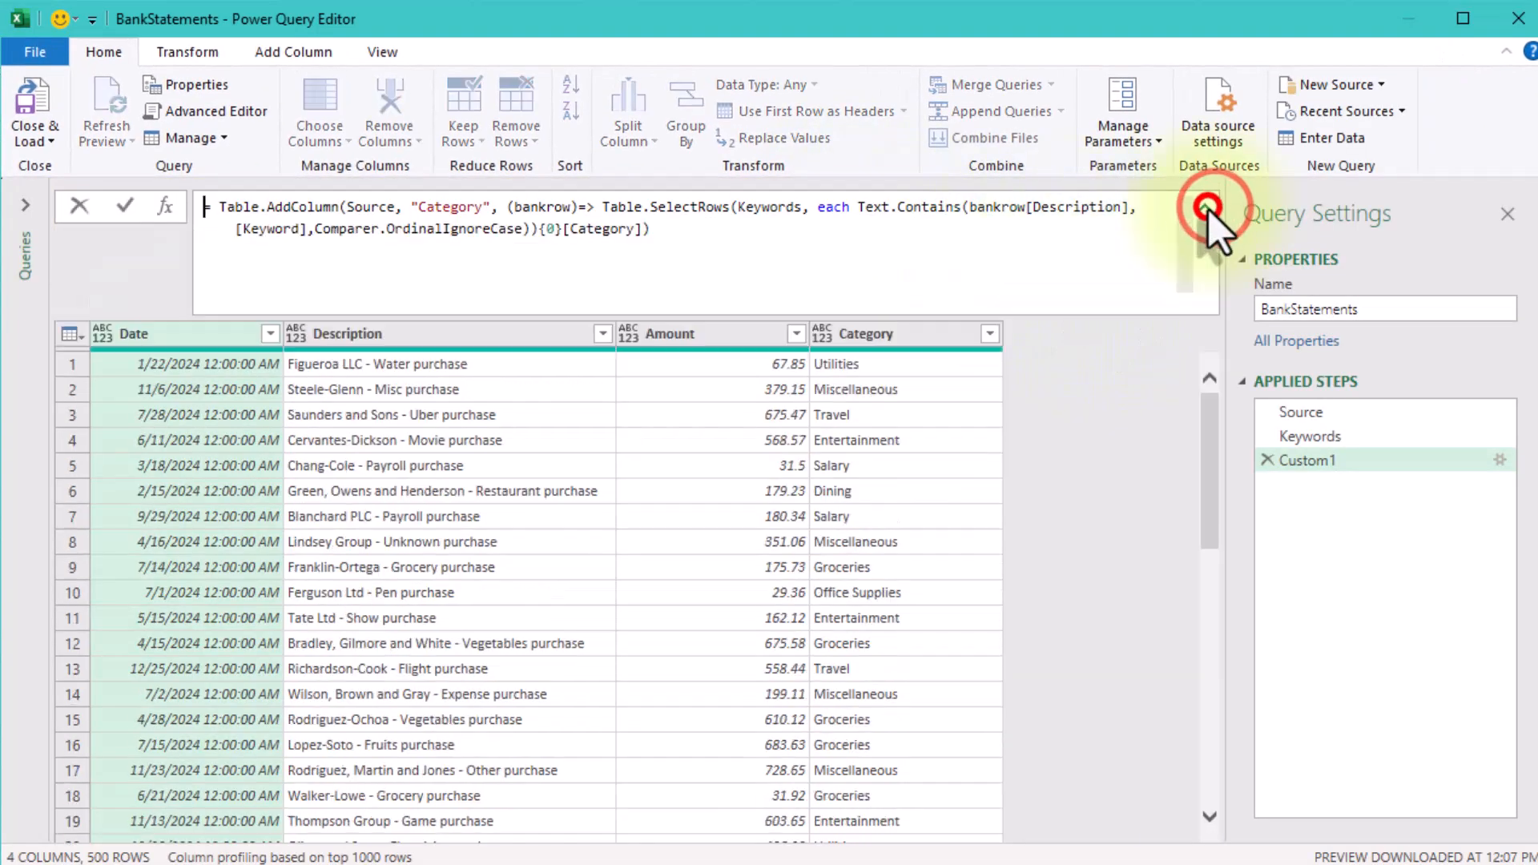
{"action": "left_click", "coordinate": [602, 206]}
{"action": "type", "text": "try"}
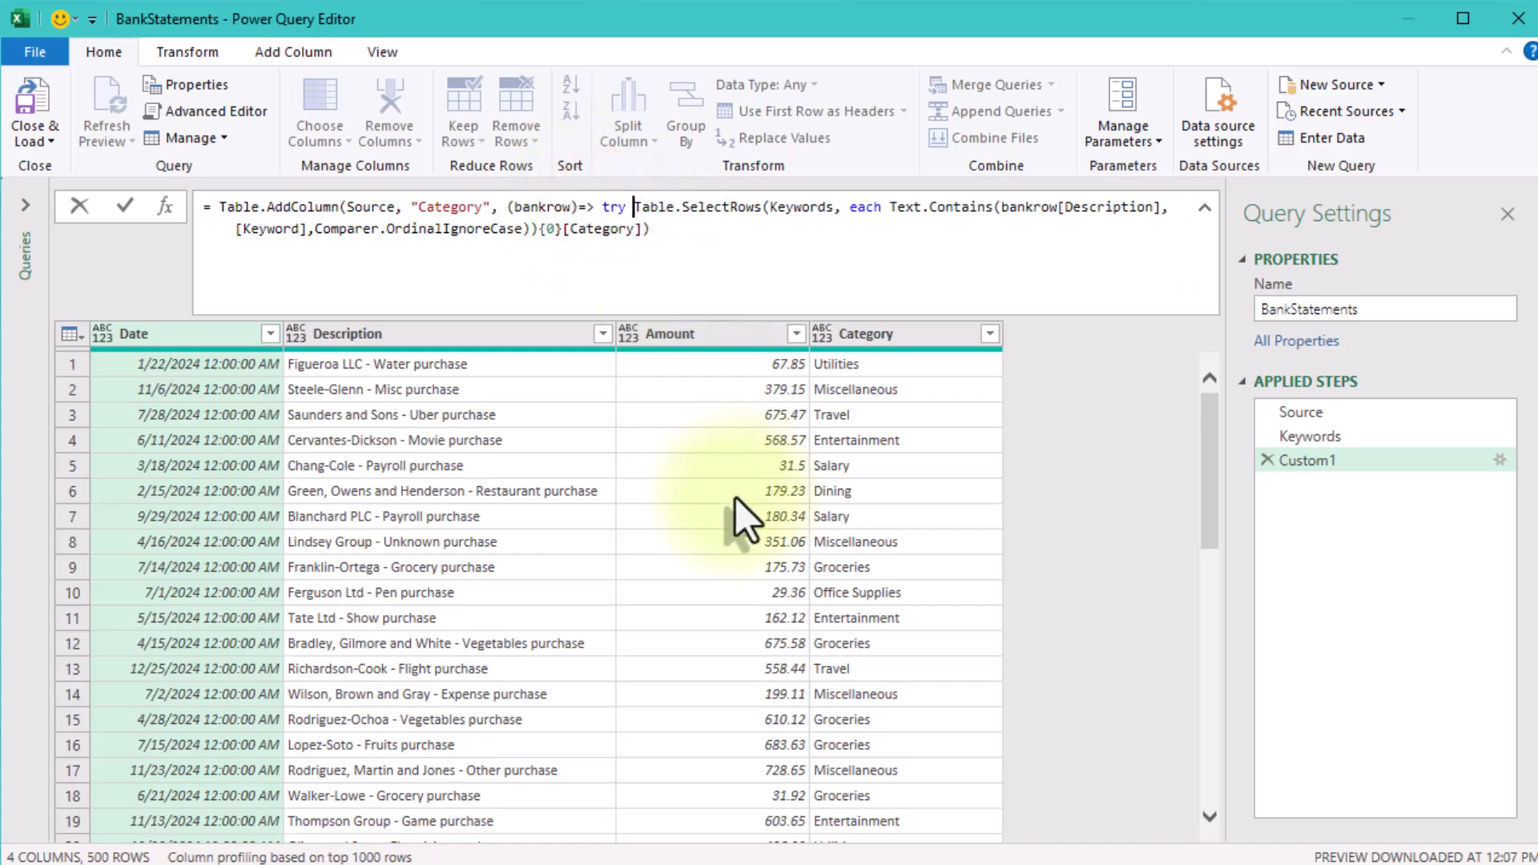
{"action": "left_click", "coordinate": [645, 230]}
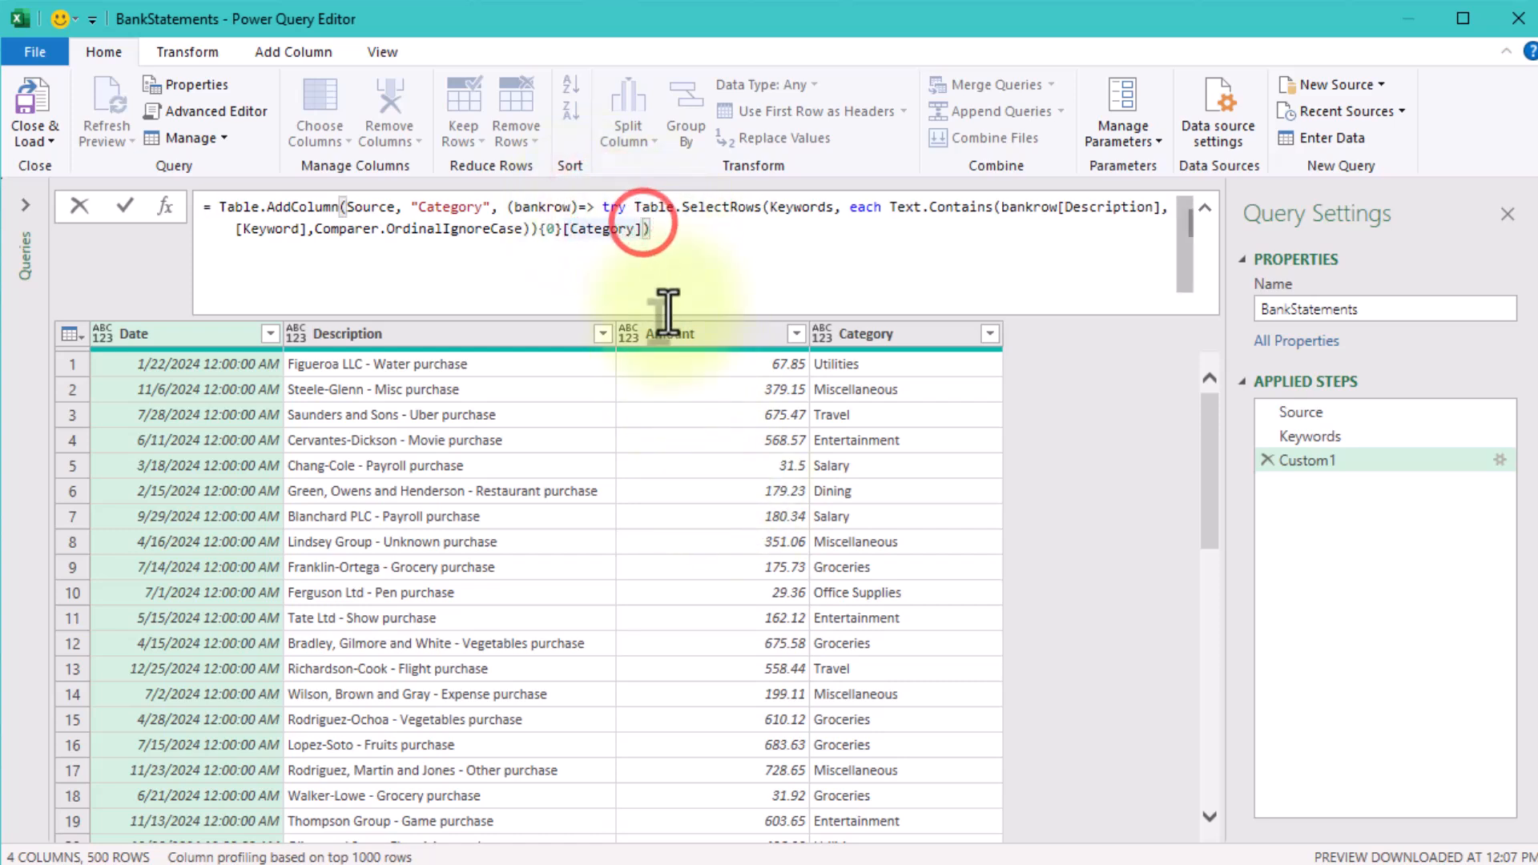
{"action": "type", "text": "otherwise \"Unknown"}
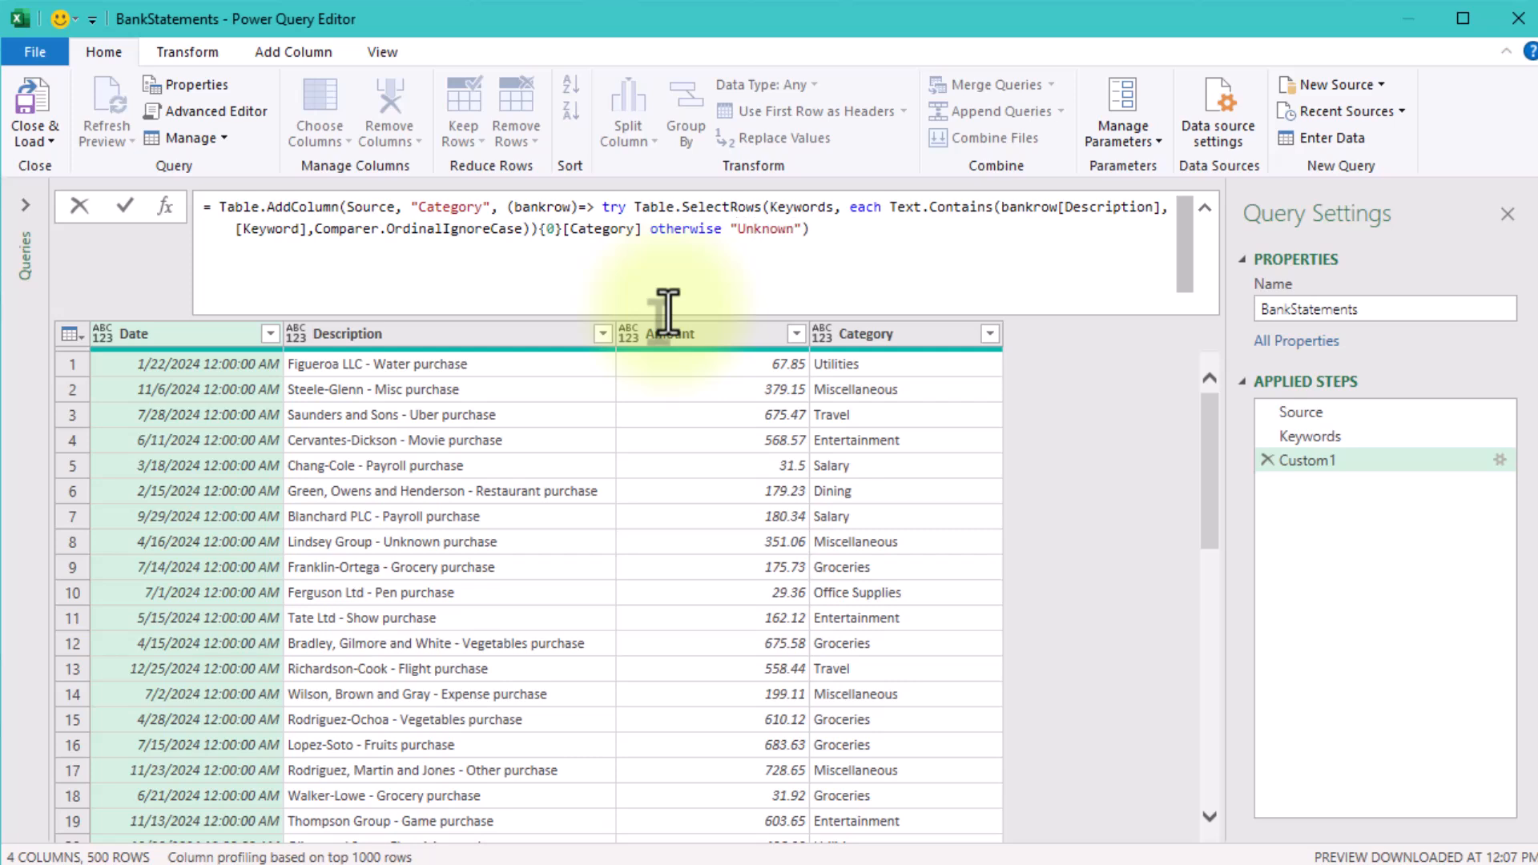
{"action": "left_click", "coordinate": [1062, 425]}
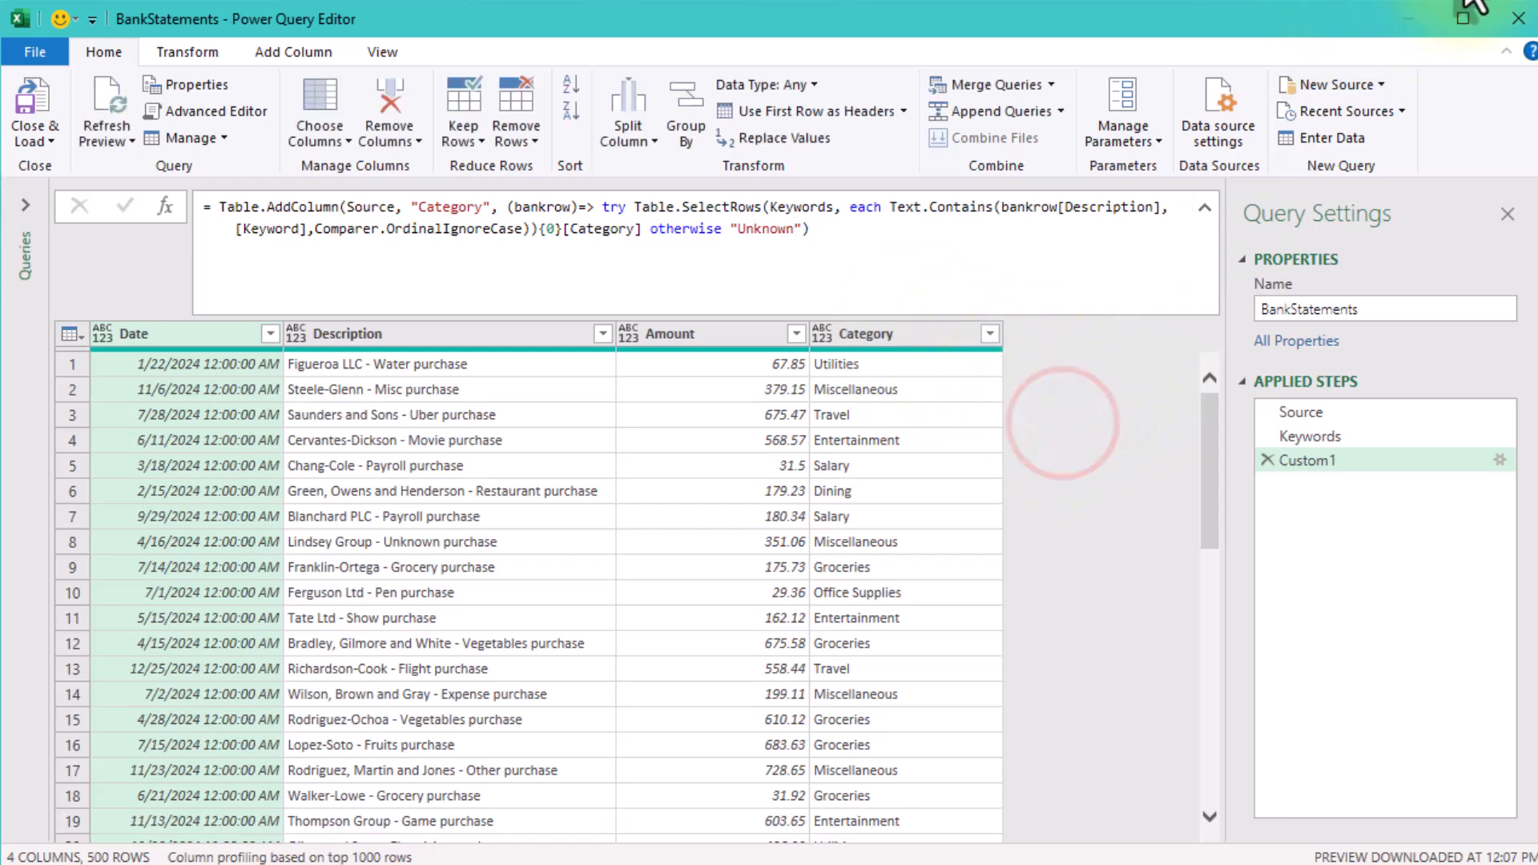
Close the query editor keeping the changes, and select the whole loaded BankStatements table including its headers.
{"action": "left_click", "coordinate": [1517, 17]}
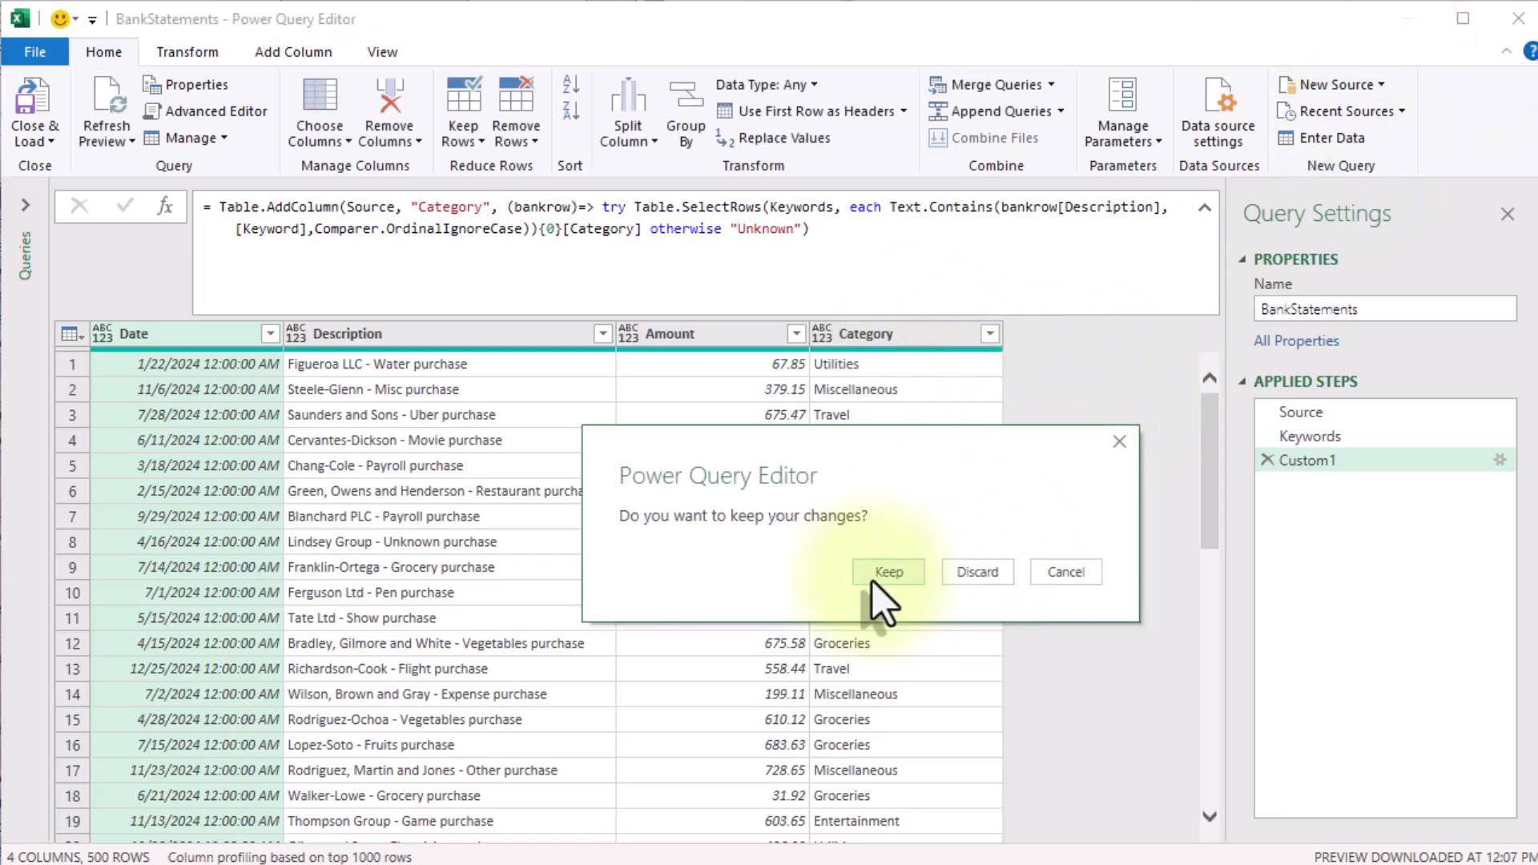
{"action": "left_click", "coordinate": [873, 574]}
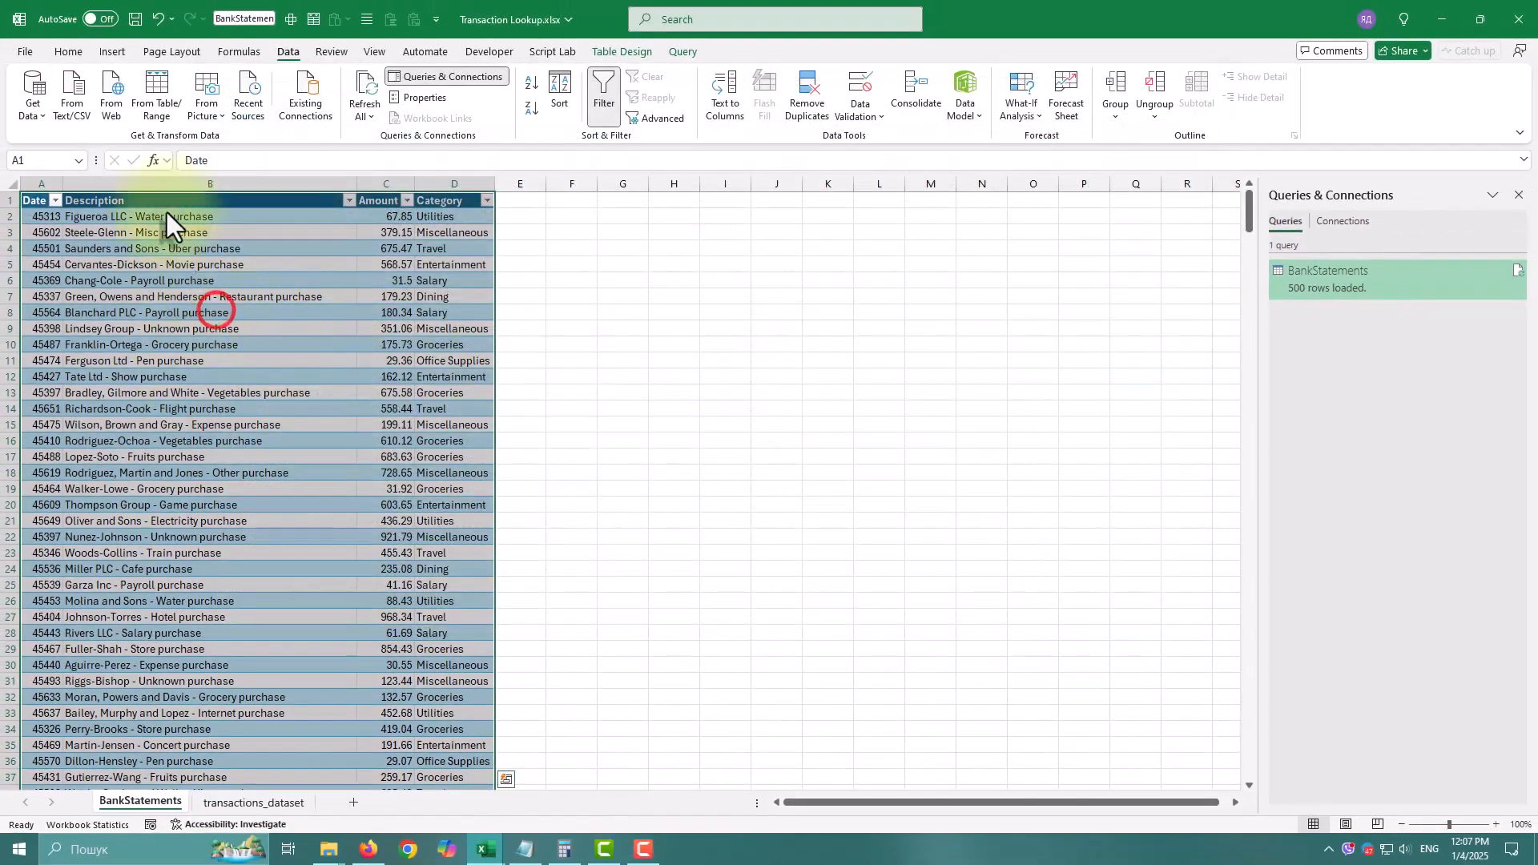
{"action": "left_click", "coordinate": [112, 51]}
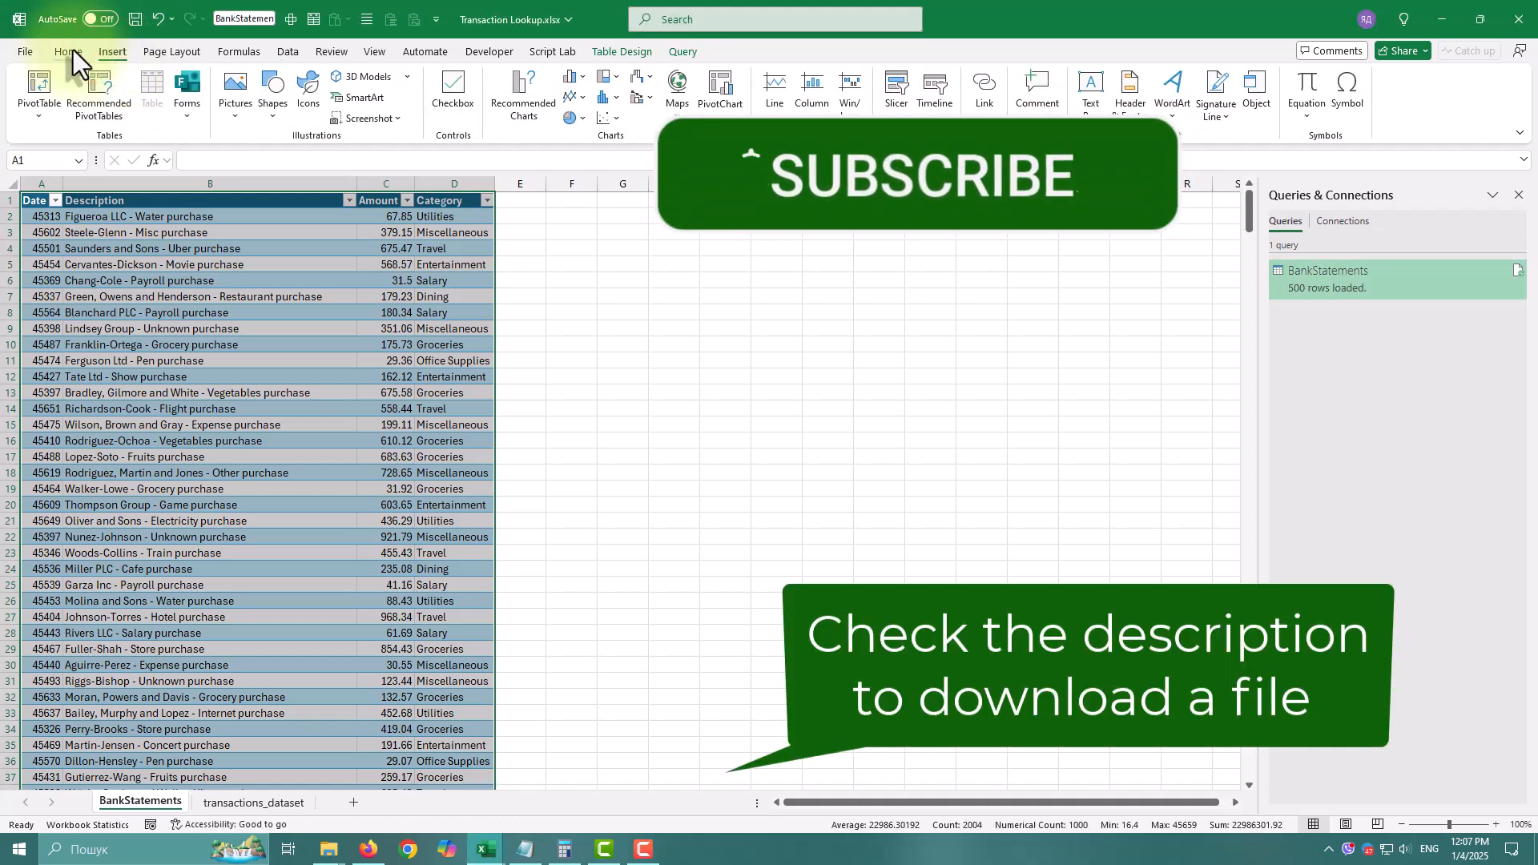